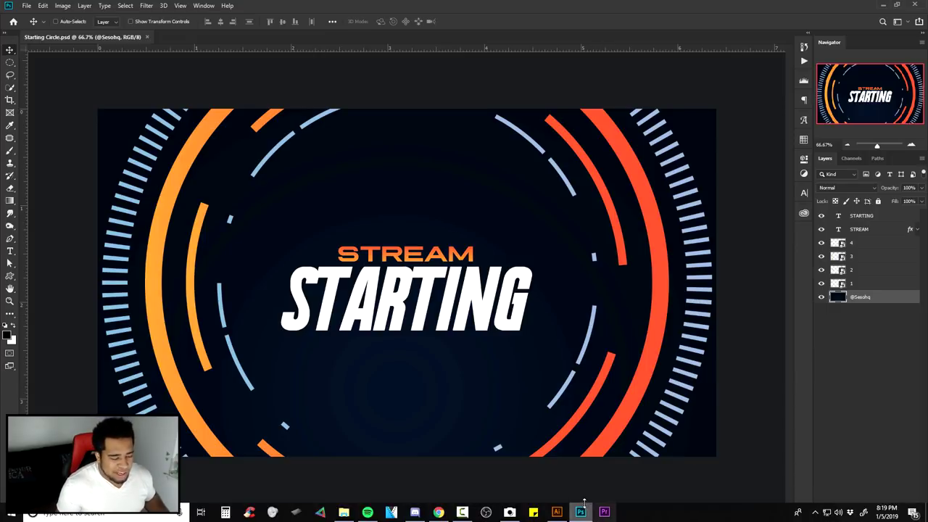
# - Switch to Illustrator and select the whole finished circle artwork to examine its paths
pyautogui.click(558, 513)
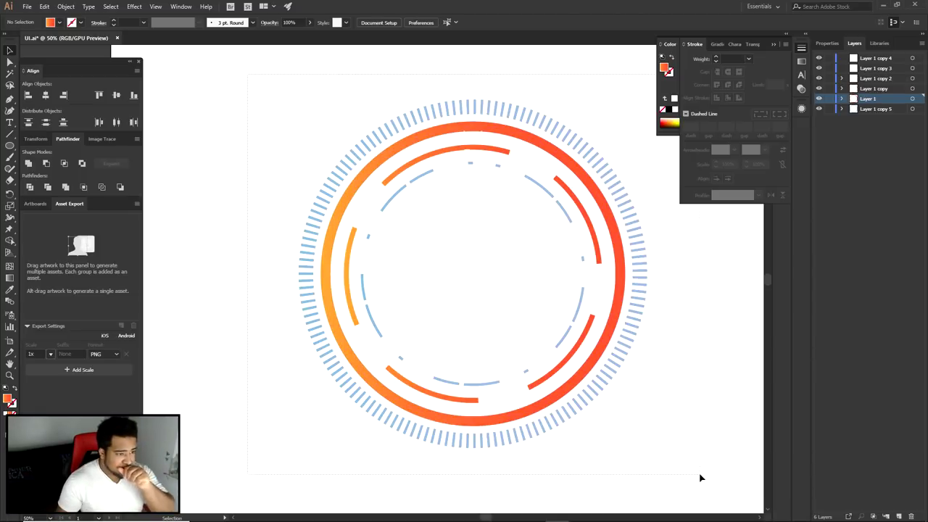
pyautogui.hotkey('ctrl', 'a')
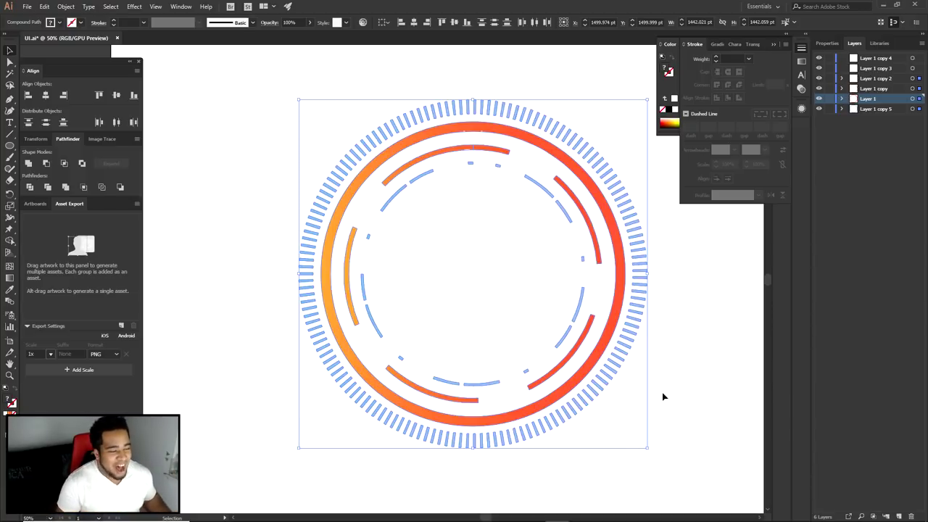
pyautogui.click(673, 370)
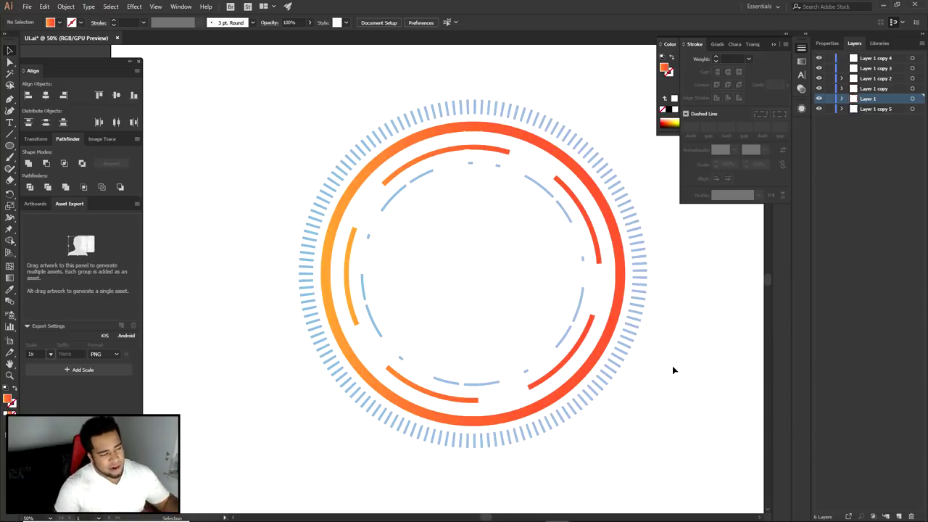
pyautogui.moveTo(244, 87)
pyautogui.mouseDown()
pyautogui.moveTo(369, 205)
pyautogui.moveTo(699, 471)
pyautogui.mouseUp()
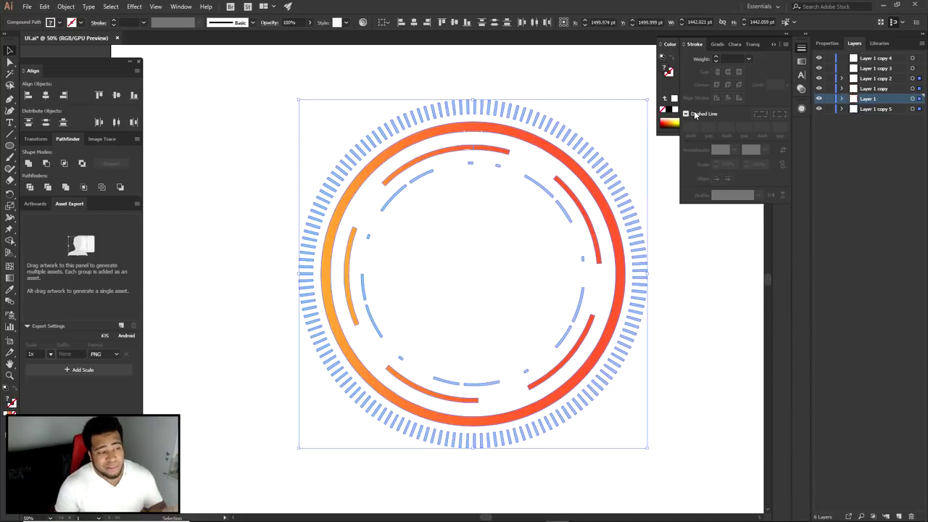
# - Examine how the finished circle artwork is built from its tick ring and inner arcs, then from the whole set of paths
pyautogui.click(467, 83)
pyautogui.moveTo(284, 94); pyautogui.dragTo(353, 166)
pyautogui.press('a')
pyautogui.click(308, 143)
pyautogui.moveTo(332, 135); pyautogui.dragTo(356, 161)
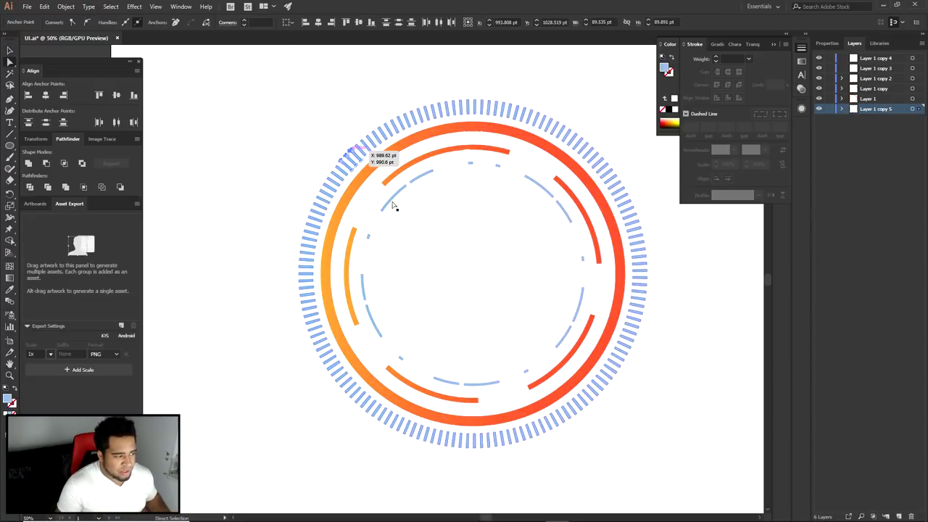
pyautogui.moveTo(384, 204); pyautogui.dragTo(393, 214)
pyautogui.moveTo(490, 139); pyautogui.dragTo(481, 160)
pyautogui.click(595, 121)
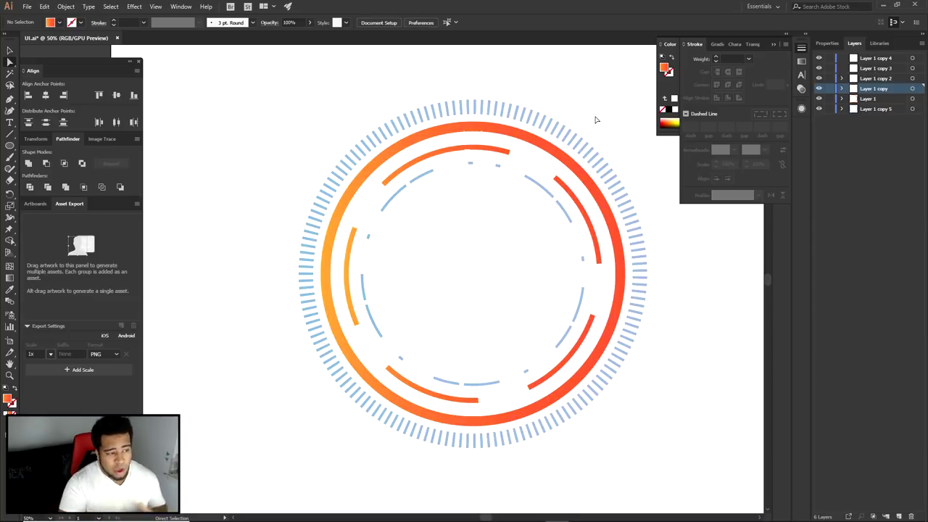
pyautogui.press('v')
pyautogui.moveTo(263, 92); pyautogui.dragTo(580, 285)
pyautogui.hotkey('ctrl', 'z')
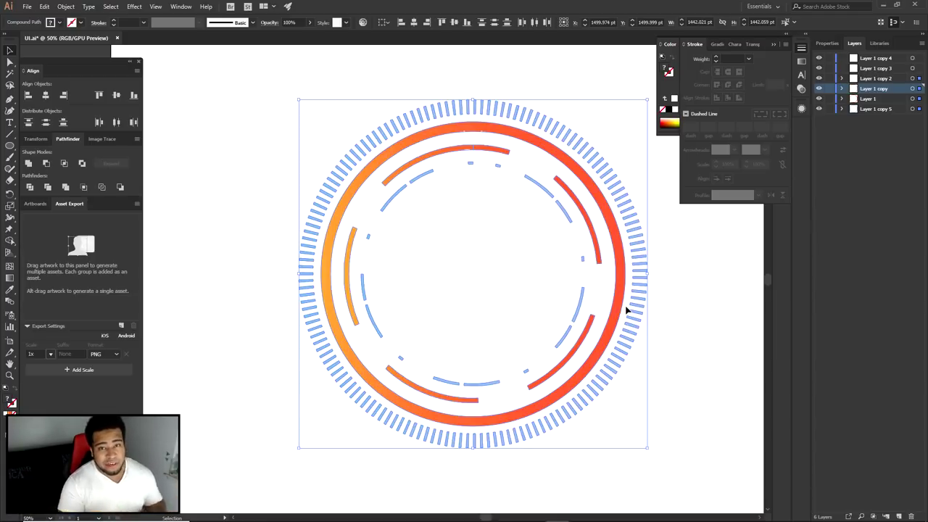
pyautogui.click(564, 238)
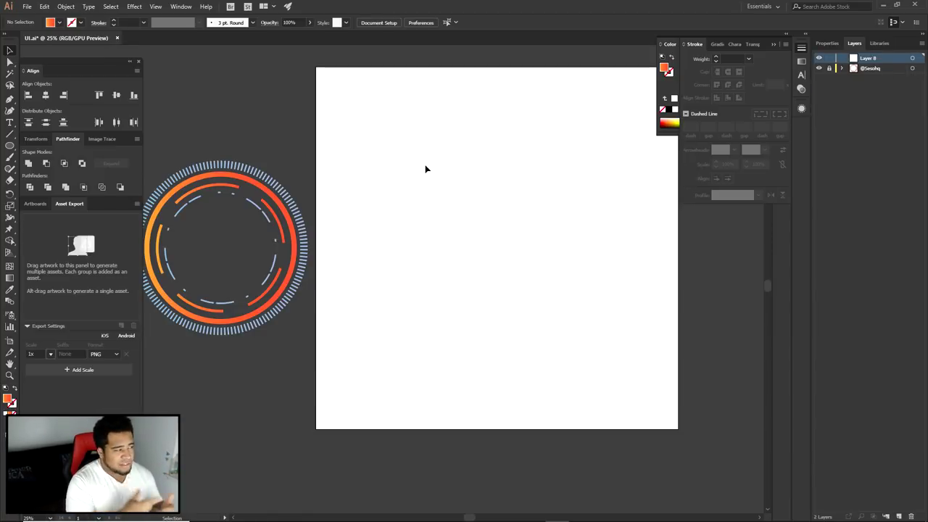
# - Choose the Ellipse tool and check that Smart Guides is enabled
pyautogui.press('l')
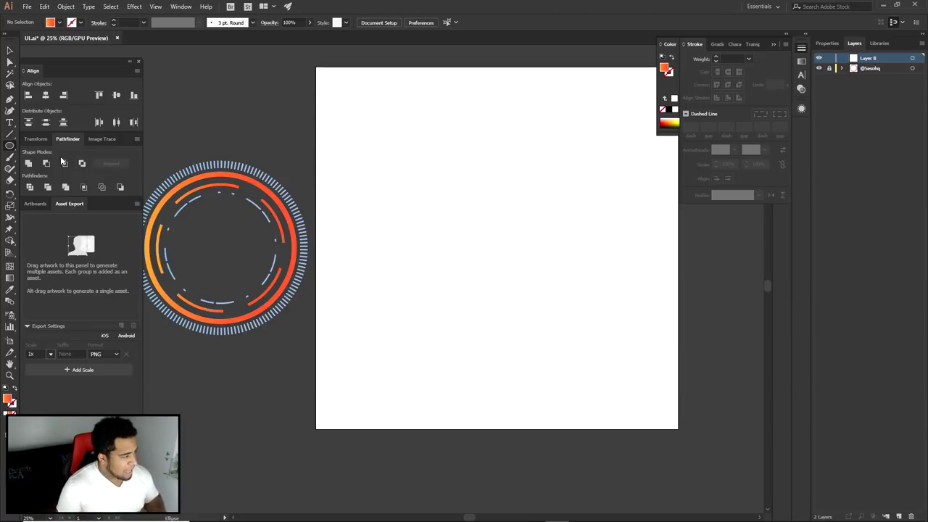
pyautogui.moveTo(10, 146); pyautogui.dragTo(69, 168)
pyautogui.moveTo(11, 149); pyautogui.dragTo(59, 167)
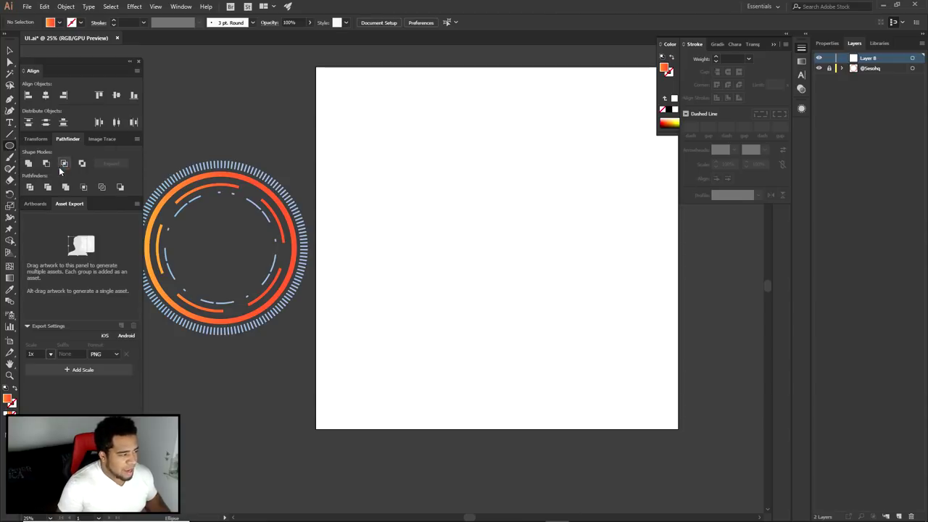
pyautogui.press('space')
pyautogui.moveTo(309, 241); pyautogui.dragTo(474, 250)
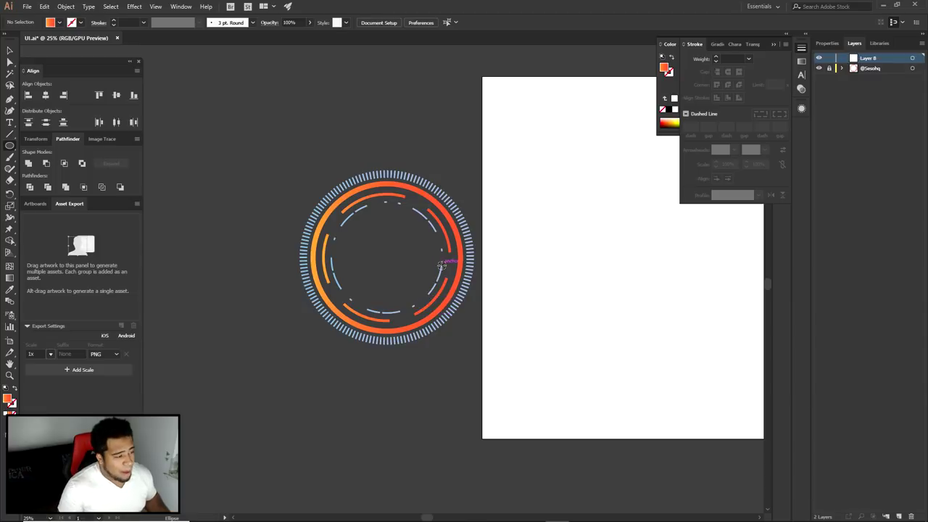
pyautogui.scroll(2, 441, 264)
pyautogui.scroll(-2, 537, 263)
pyautogui.press('space')
pyautogui.moveTo(580, 335); pyautogui.dragTo(330, 338)
pyautogui.press('space')
pyautogui.moveTo(418, 292); pyautogui.dragTo(460, 287)
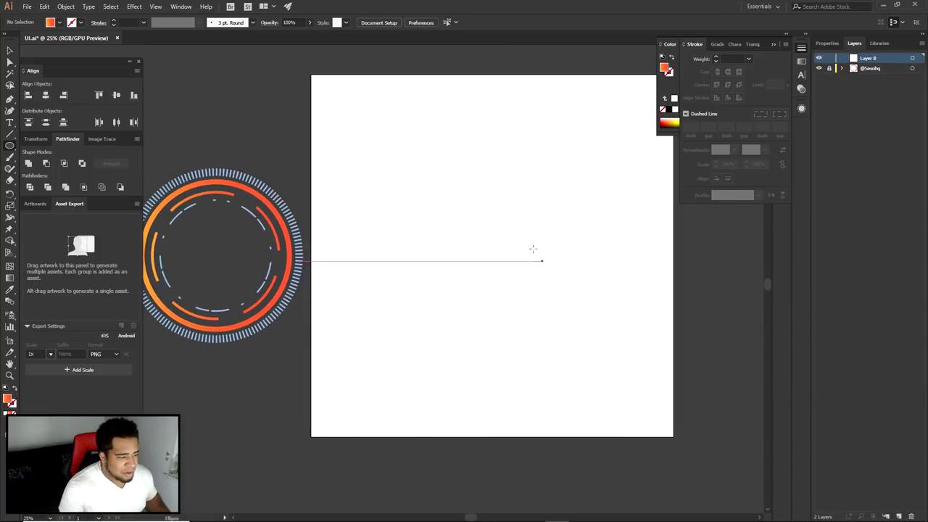
pyautogui.click(171, 6)
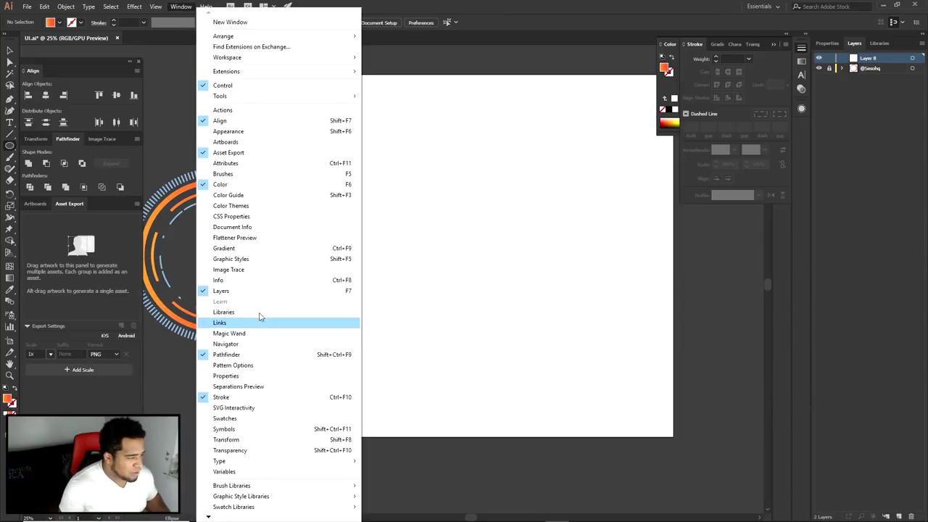
pyautogui.moveTo(154, 7)
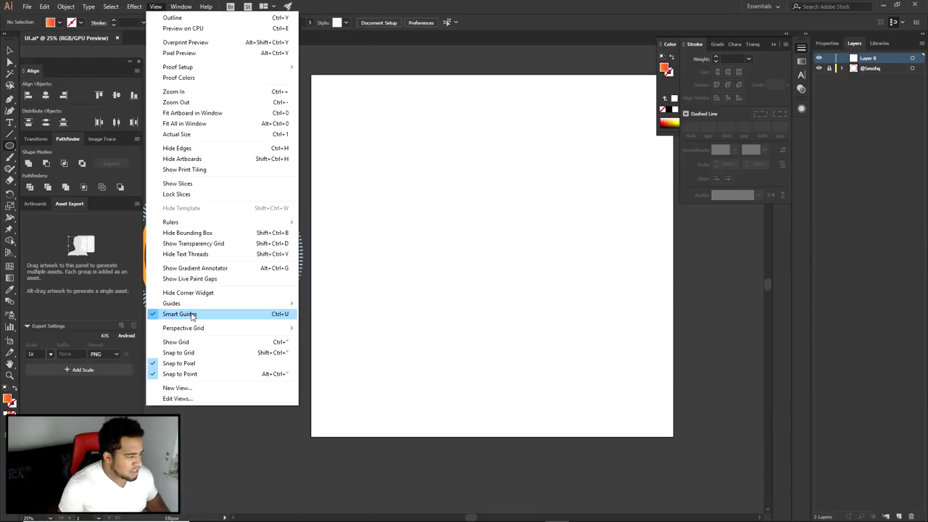
pyautogui.click(502, 264)
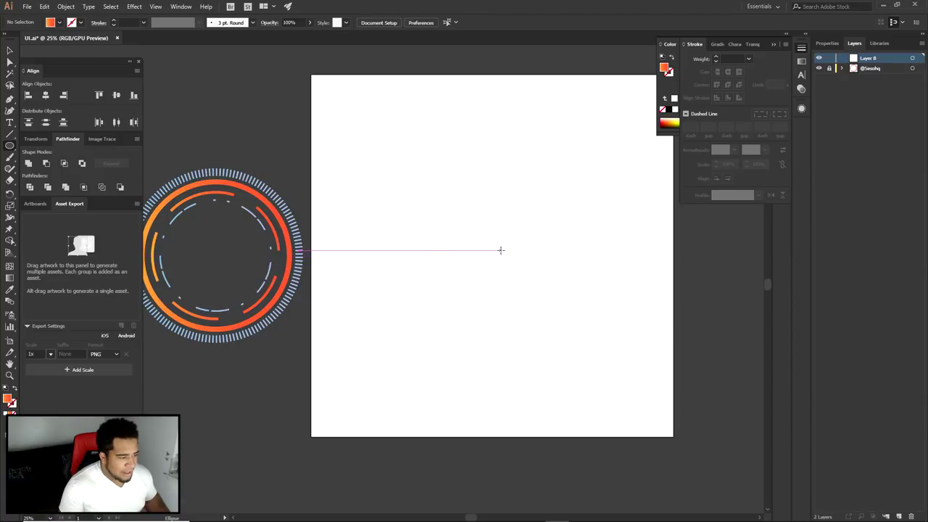
# - Draw a circle about 1434 pt in diameter around the centre of the artboard and deselect it
pyautogui.moveTo(491, 255); pyautogui.dragTo(540, 344)
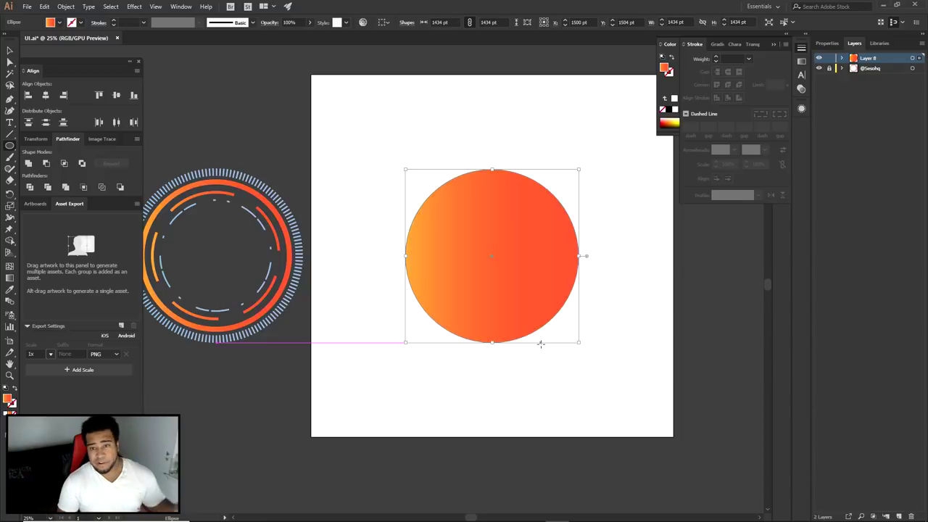
pyautogui.press('a')
pyautogui.click(613, 276)
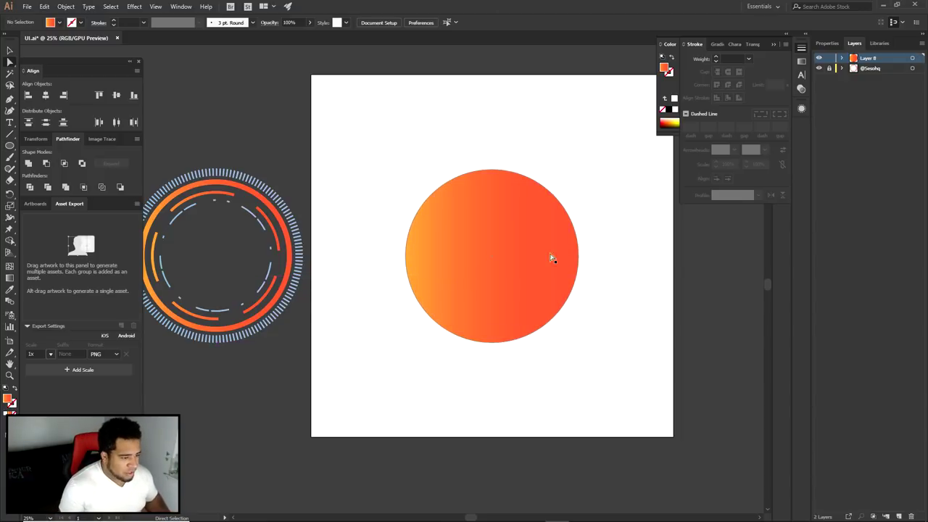
# - Remove the circle's fill and apply the orange-to-red linear gradient to its stroke
pyautogui.click(509, 239)
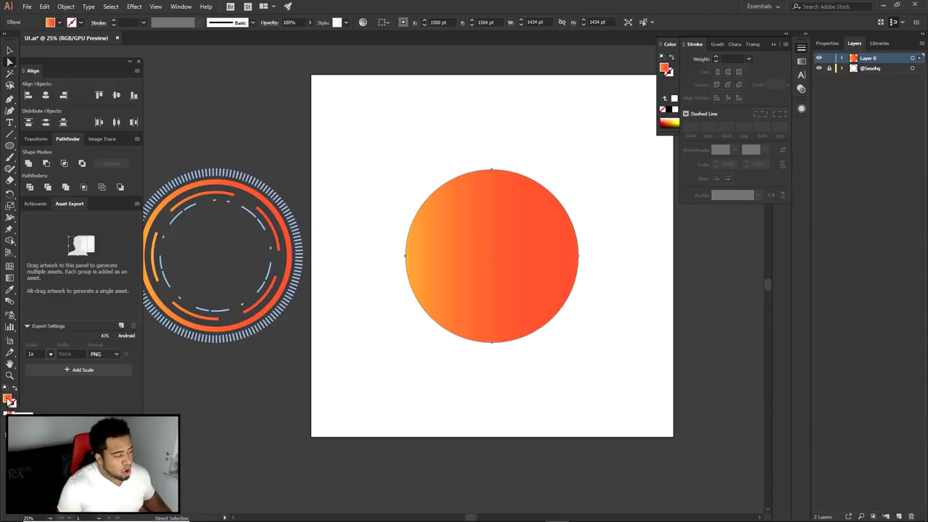
pyautogui.press('/')
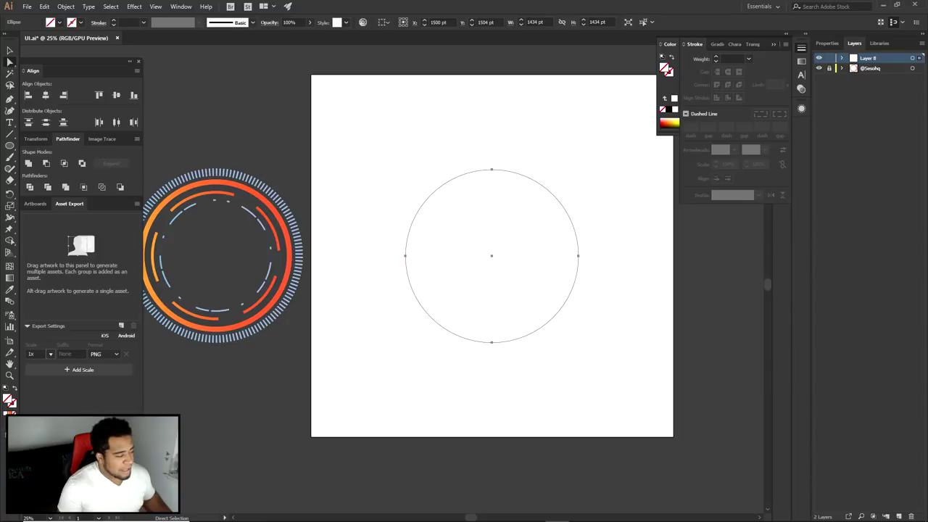
pyautogui.click(13, 405)
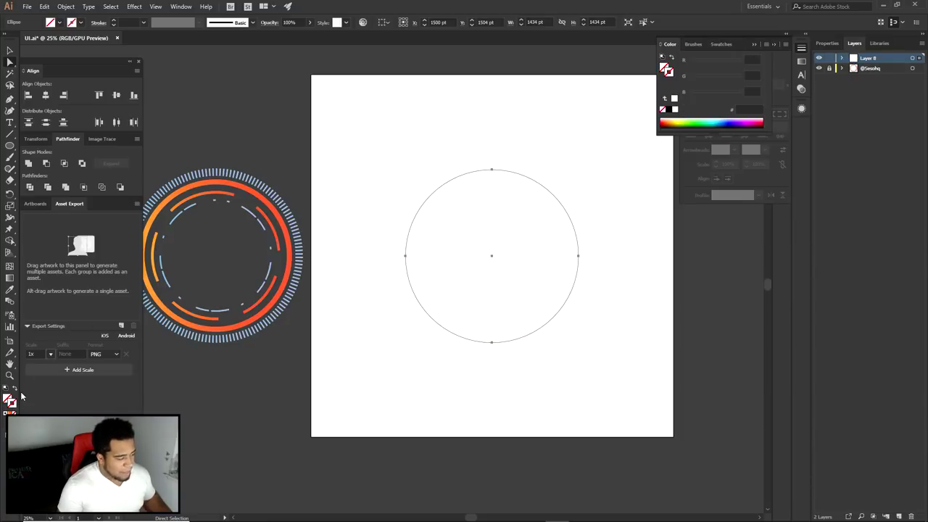
pyautogui.press('x')
pyautogui.press('.')
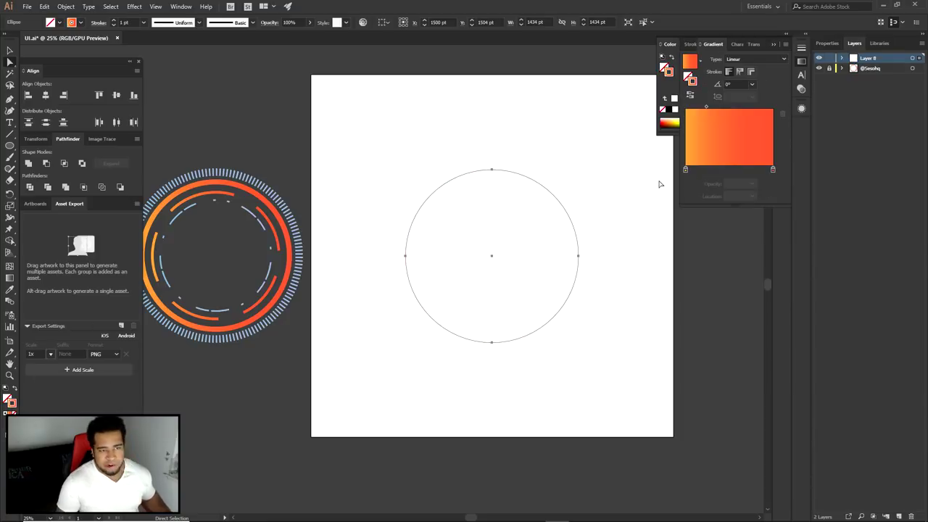
pyautogui.doubleClick(13, 403)
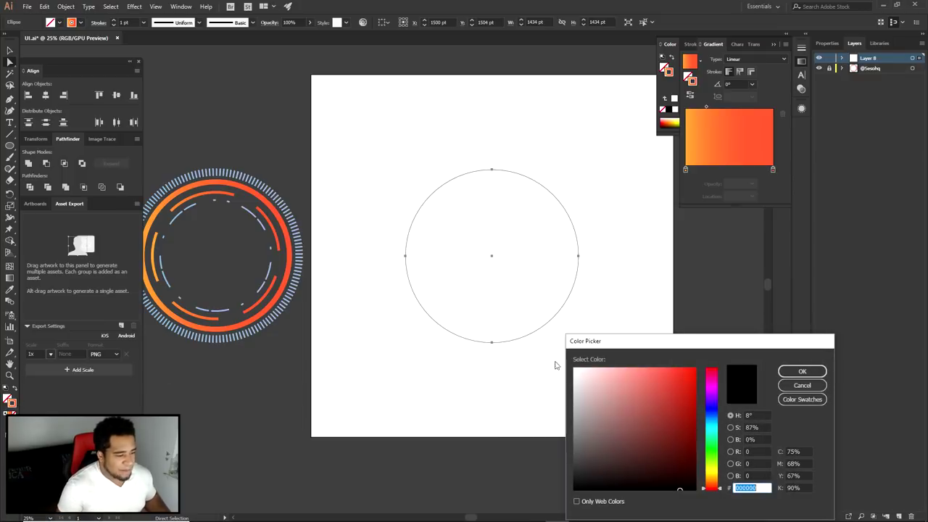
pyautogui.click(802, 386)
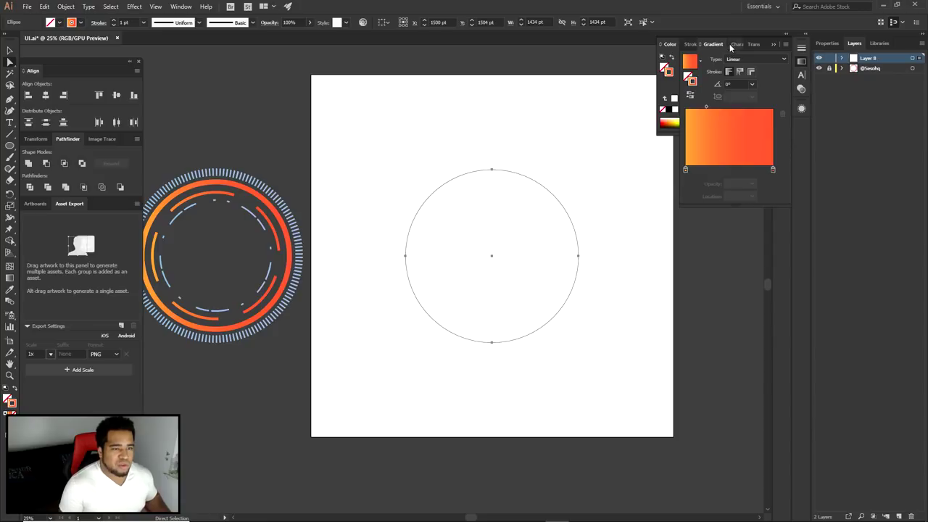
# - Set the circle's stroke weight to 11 pt and align the stroke to the inside
pyautogui.click(691, 44)
pyautogui.click(181, 7)
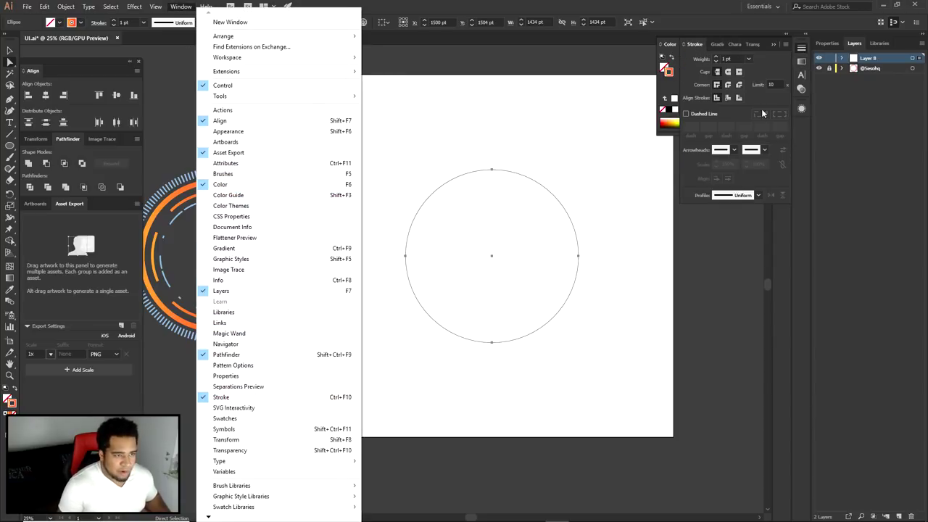
pyautogui.click(717, 58)
pyautogui.click(716, 56)
pyautogui.click(717, 56)
pyautogui.click(718, 56)
pyautogui.click(718, 56)
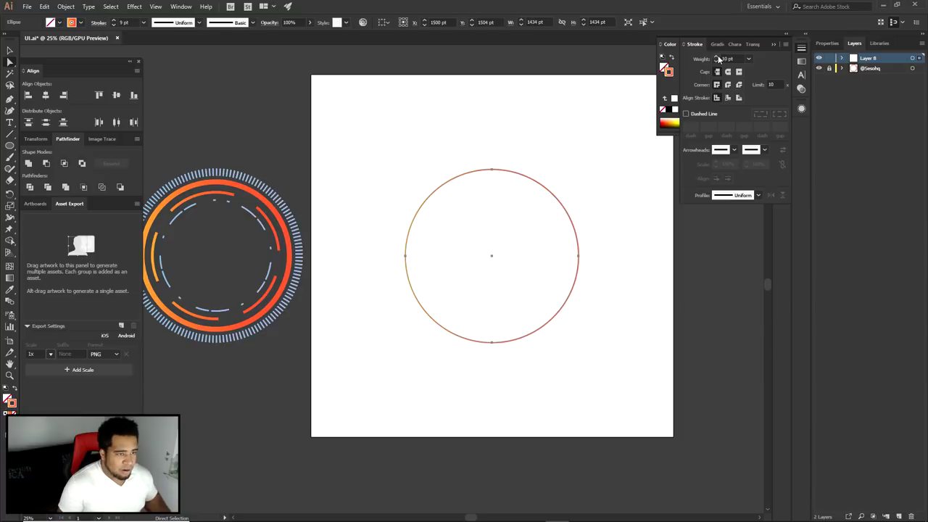
pyautogui.click(728, 99)
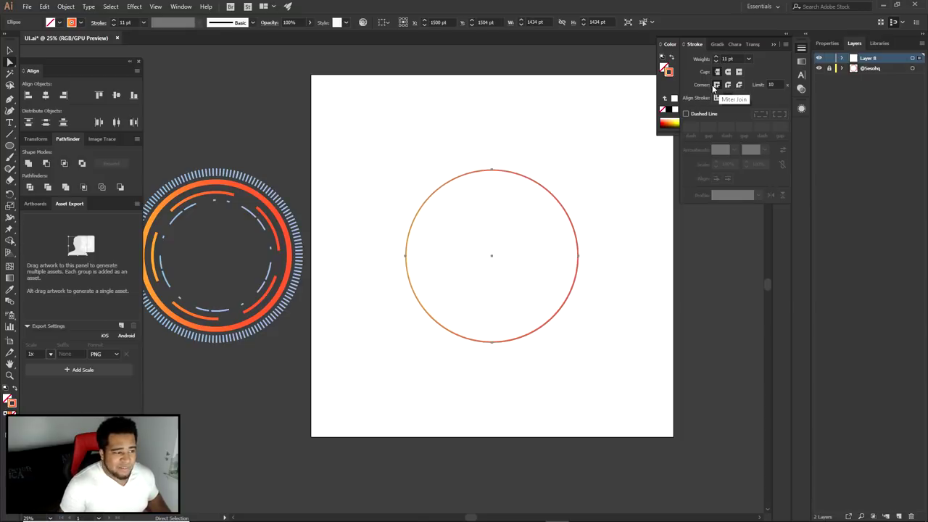
pyautogui.click(729, 86)
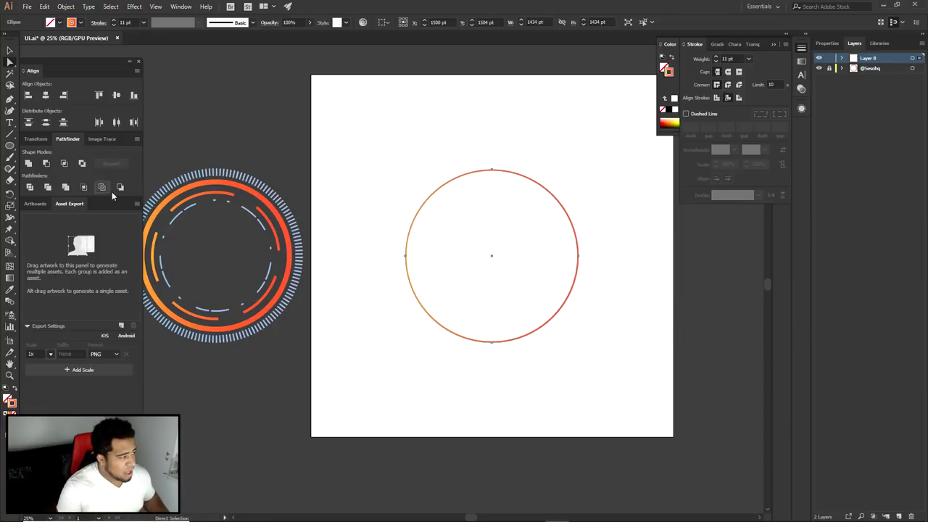
# - Create a hexagon with a 50 pt radius beside the artboard using the Polygon tool and enlarge it to about 878 by 760 pt
pyautogui.click(10, 145)
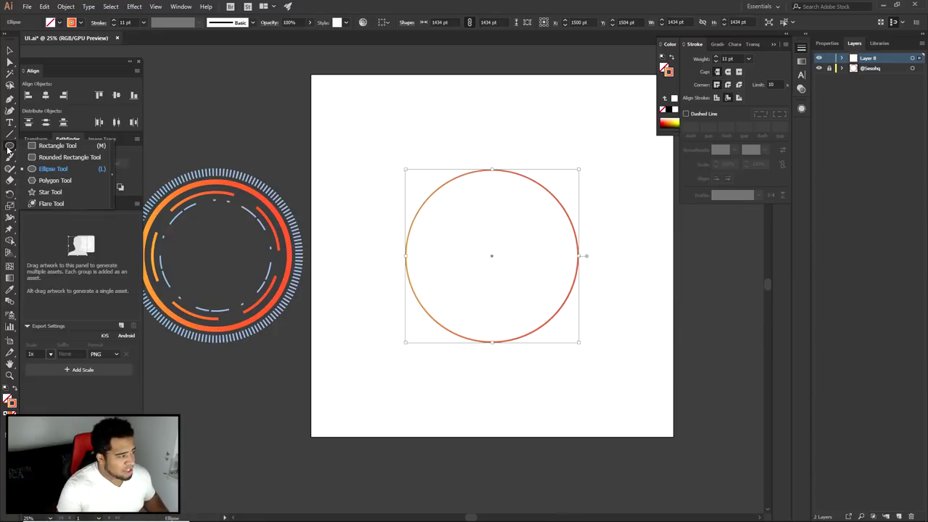
pyautogui.click(55, 180)
pyautogui.moveTo(547, 147); pyautogui.dragTo(549, 207)
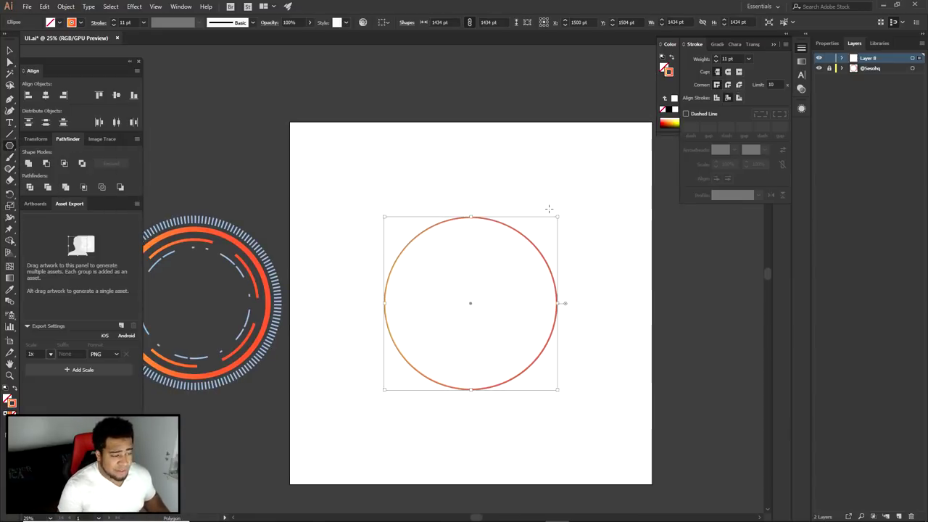
pyautogui.click(695, 256)
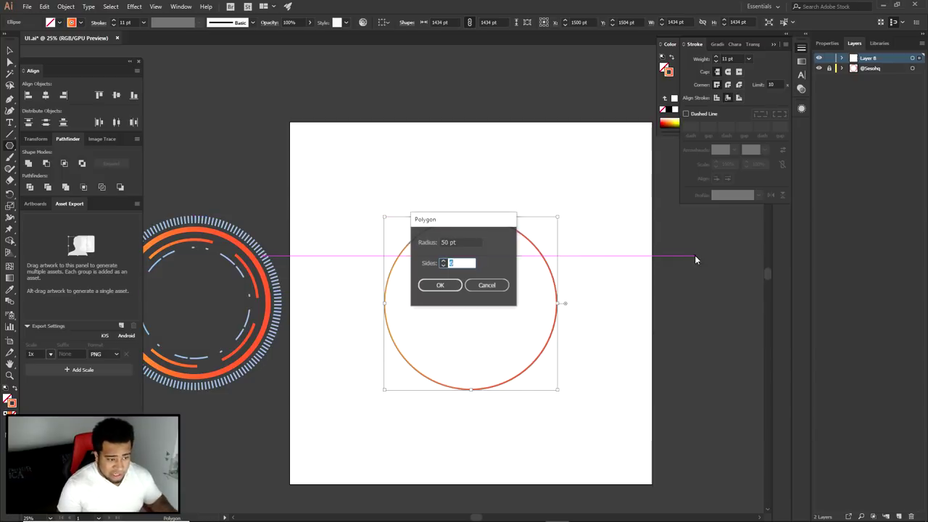
pyautogui.click(448, 287)
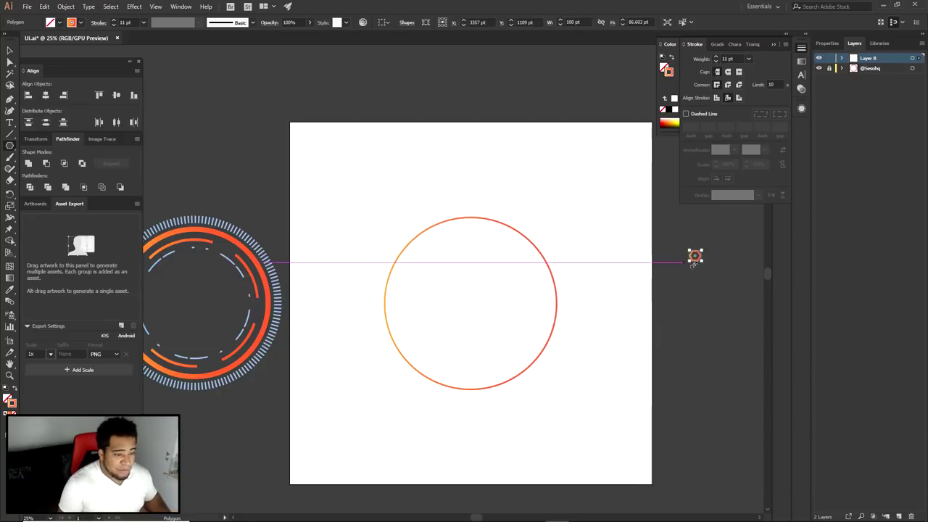
pyautogui.moveTo(702, 251); pyautogui.dragTo(744, 210)
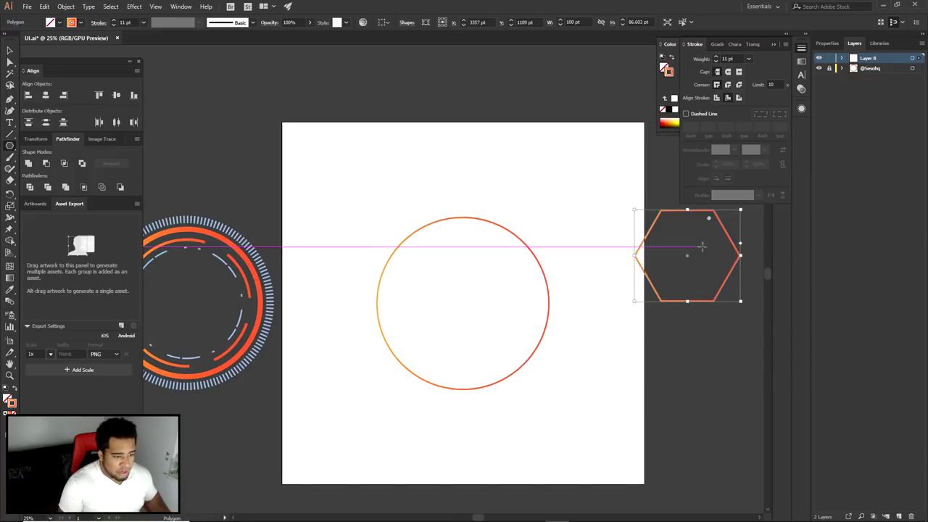
pyautogui.press('v')
pyautogui.click(647, 347)
pyautogui.moveTo(646, 345); pyautogui.dragTo(531, 349)
pyautogui.click(609, 349)
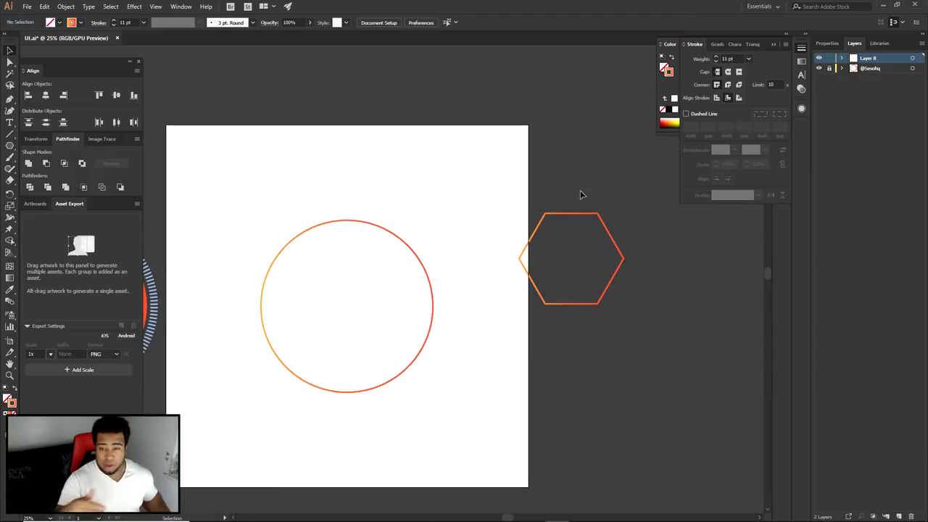
# - Rotate the hexagon beside the artboard and remove it from the canvas
pyautogui.moveTo(497, 196); pyautogui.dragTo(683, 358)
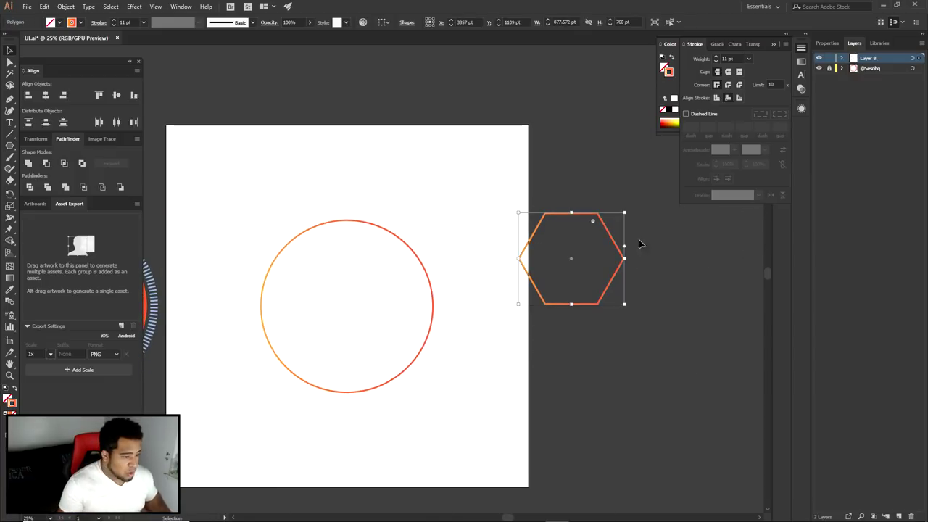
pyautogui.moveTo(636, 219); pyautogui.dragTo(541, 251)
pyautogui.moveTo(628, 210); pyautogui.dragTo(634, 269)
pyautogui.press('Return')
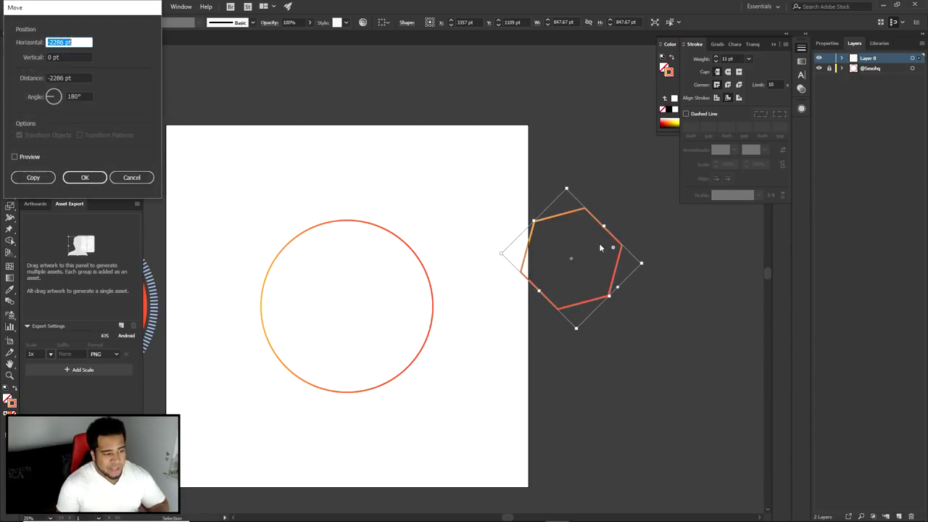
pyautogui.press('Return')
pyautogui.click(549, 230)
pyautogui.moveTo(423, 232); pyautogui.dragTo(595, 240)
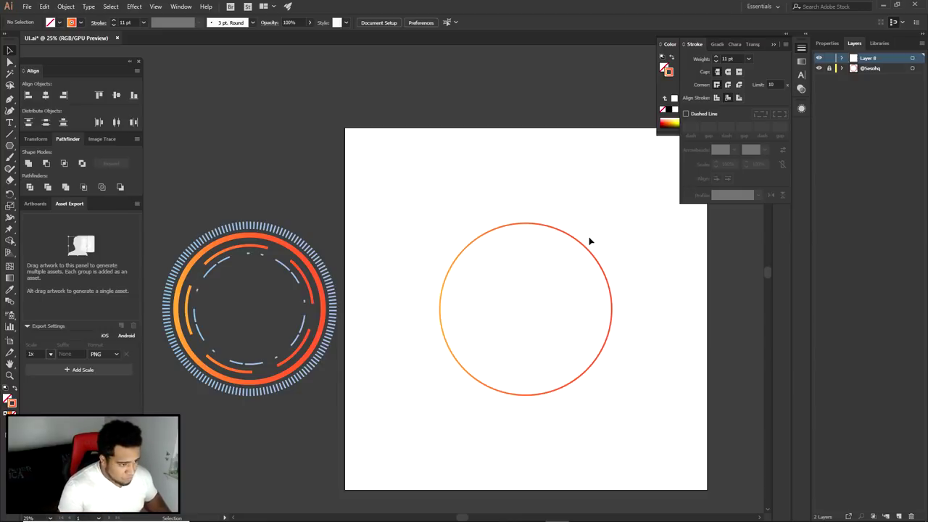
# - Increase the circle's stroke weight to 50 pt and deselect it
pyautogui.click(578, 242)
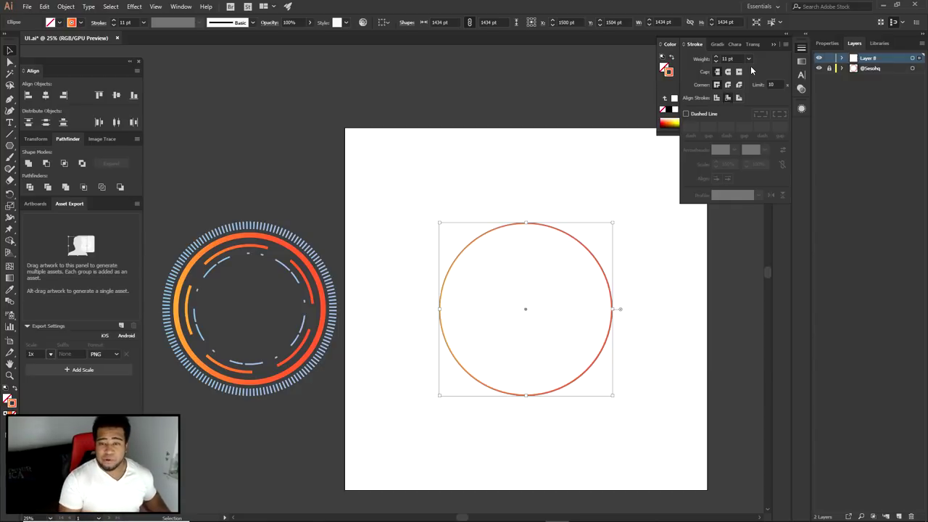
pyautogui.keyDown('shift'); pyautogui.click(716, 55); pyautogui.keyUp('shift')
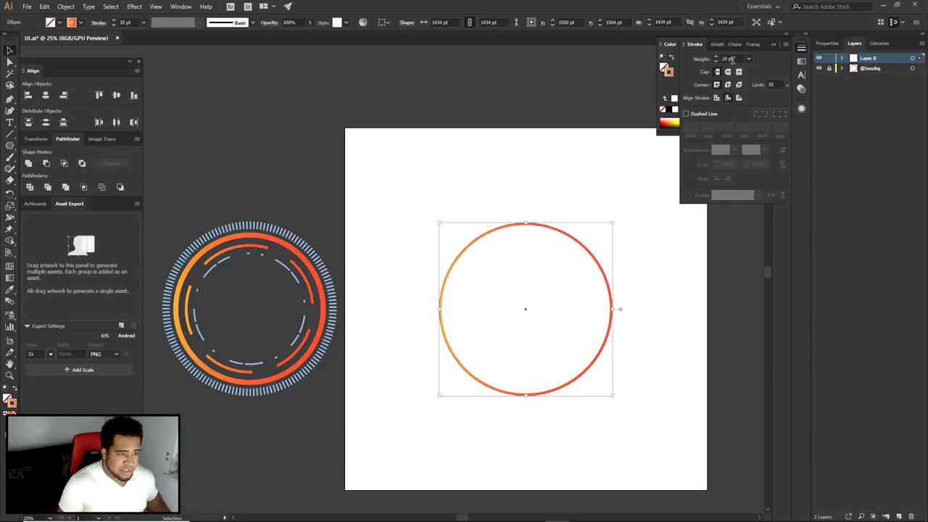
pyautogui.keyDown('shift'); pyautogui.click(715, 56); pyautogui.keyUp('shift')
pyautogui.scroll(20, 713, 56)
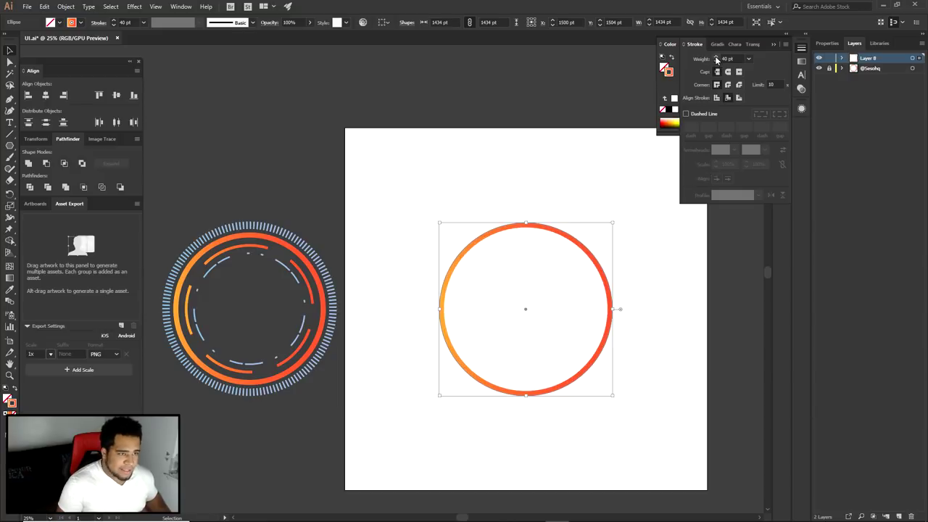
pyautogui.click(733, 59)
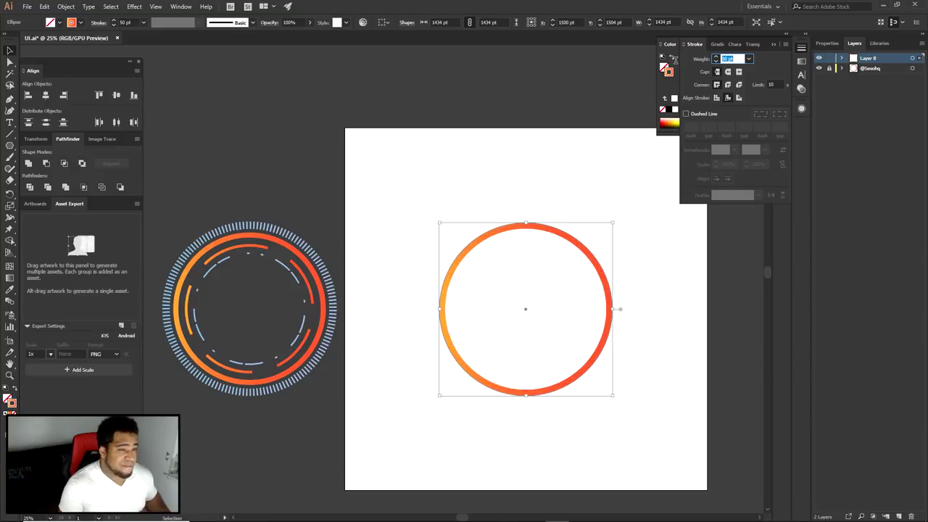
pyautogui.click(561, 206)
pyautogui.scroll(2, 299, 295)
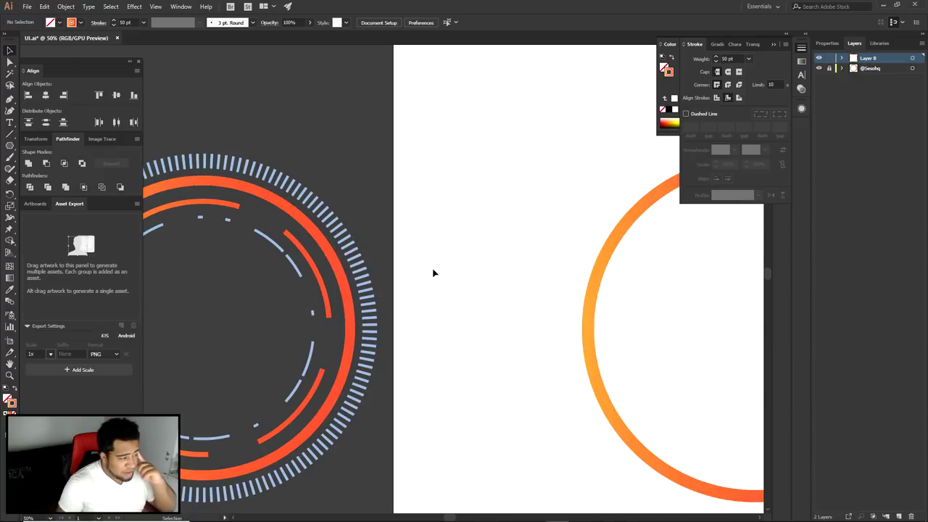
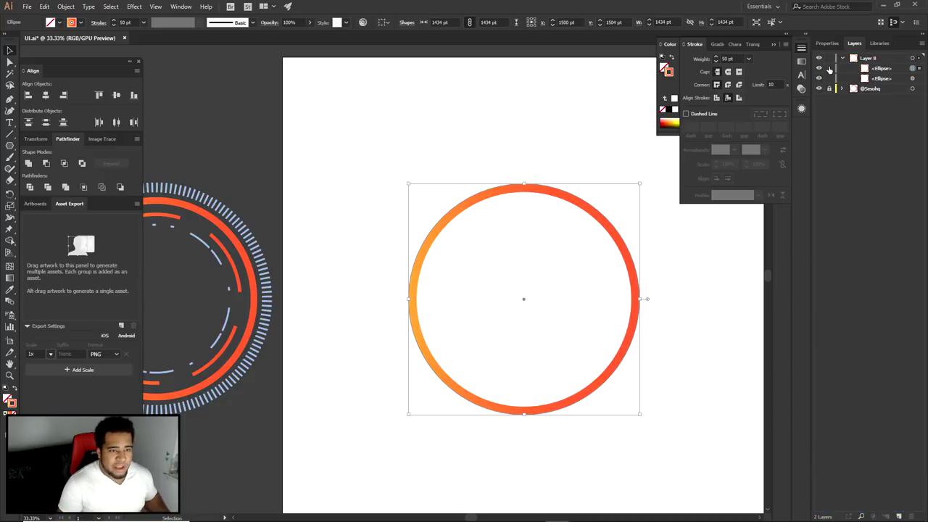
# - Enlarge the duplicate circle around its centre to about 1718 pt in diameter
pyautogui.moveTo(578, 197); pyautogui.dragTo(471, 108)
pyautogui.hotkey('ctrl', 'z')
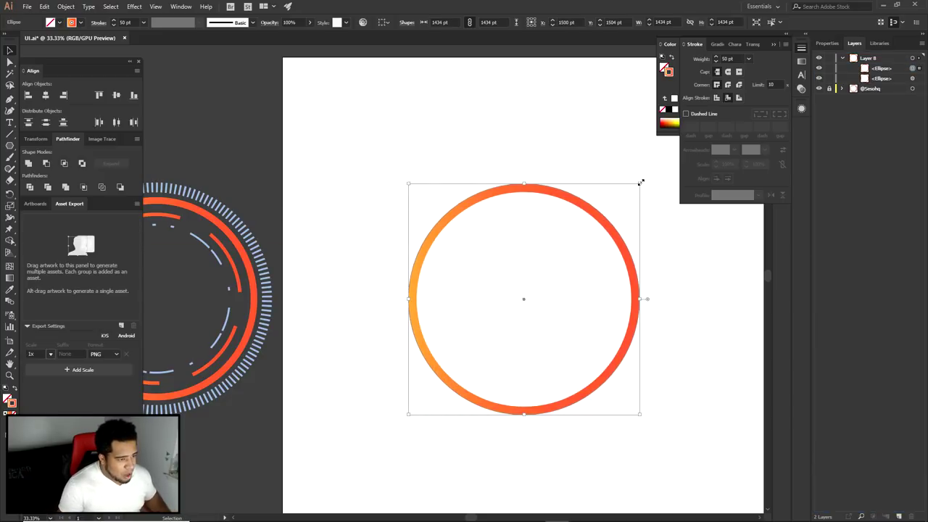
pyautogui.moveTo(641, 184); pyautogui.dragTo(692, 162)
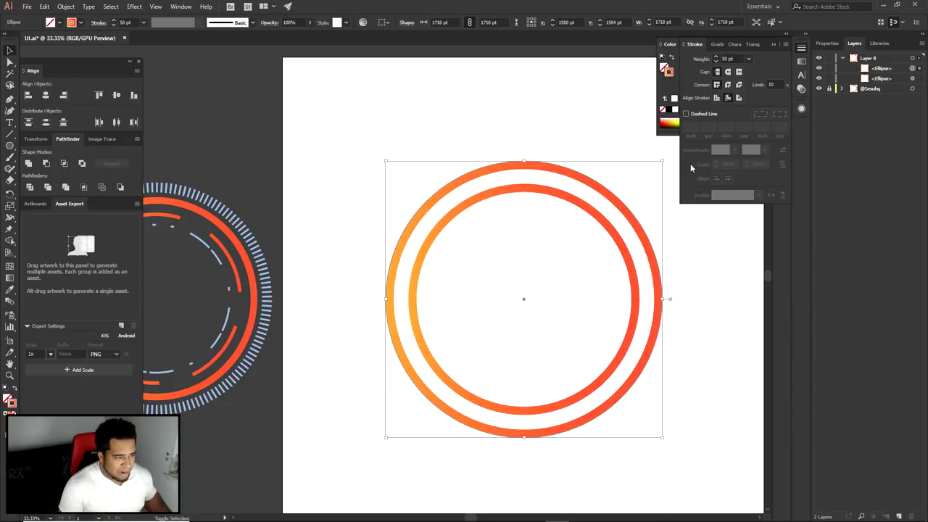
# - Make the outer circle's stroke a dashed line with a 10 pt dash and an empty gap value
pyautogui.click(687, 114)
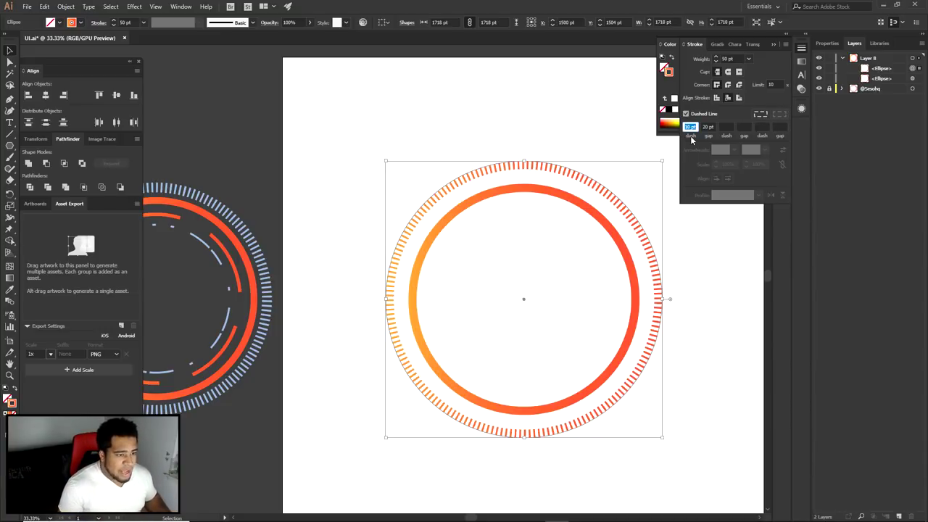
pyautogui.press('Tab')
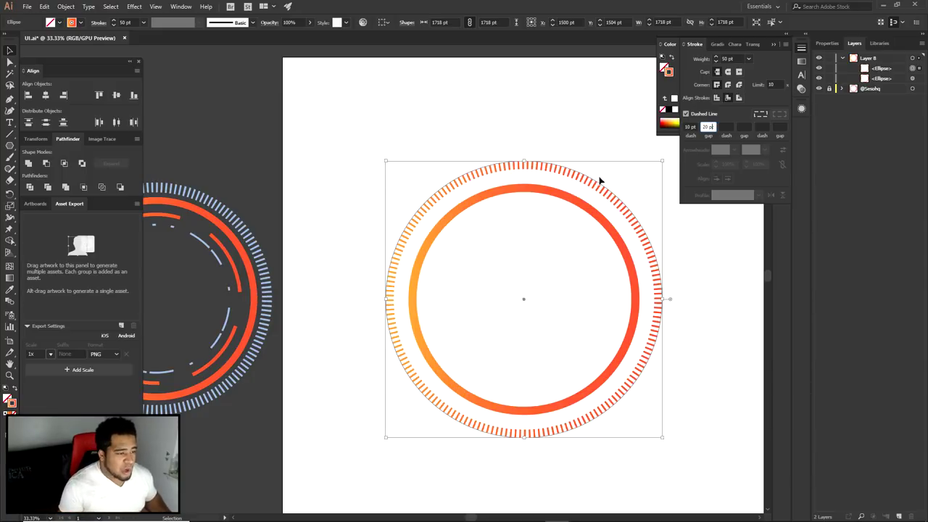
pyautogui.click(690, 127)
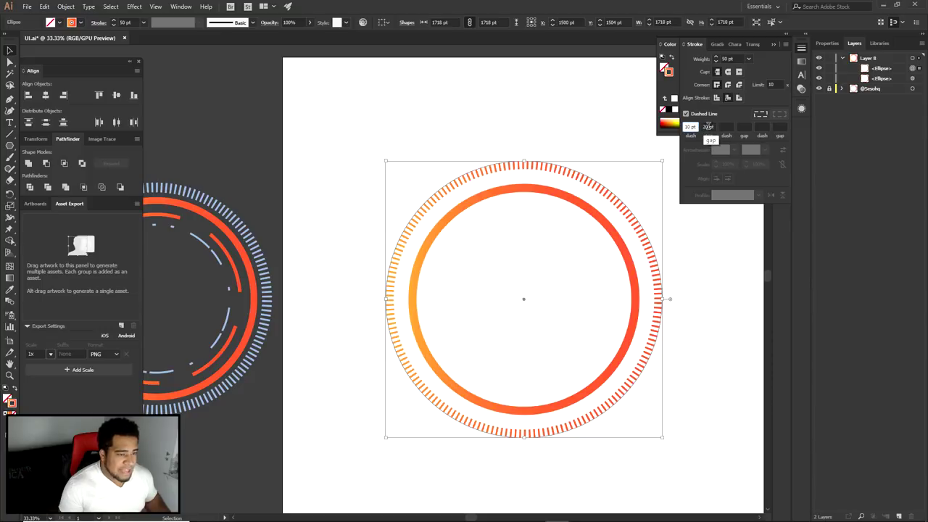
pyautogui.press('Tab')
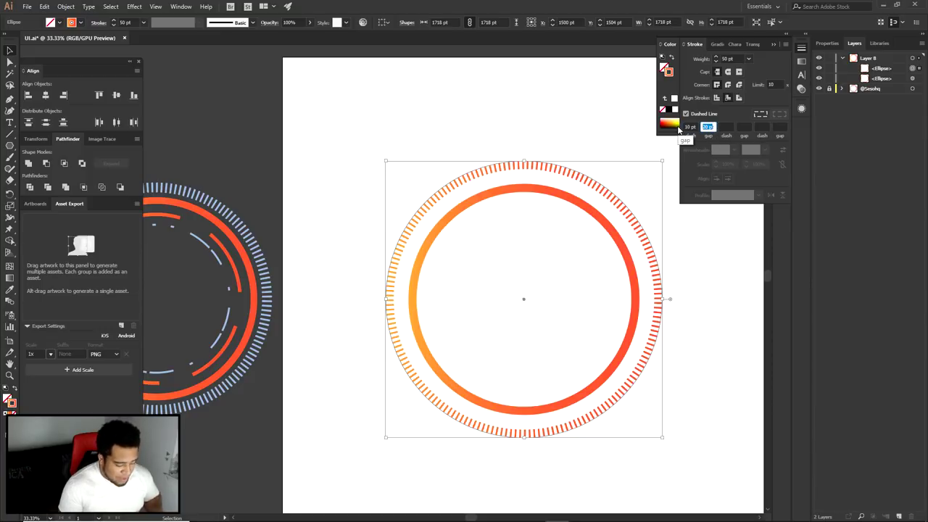
pyautogui.click(707, 127)
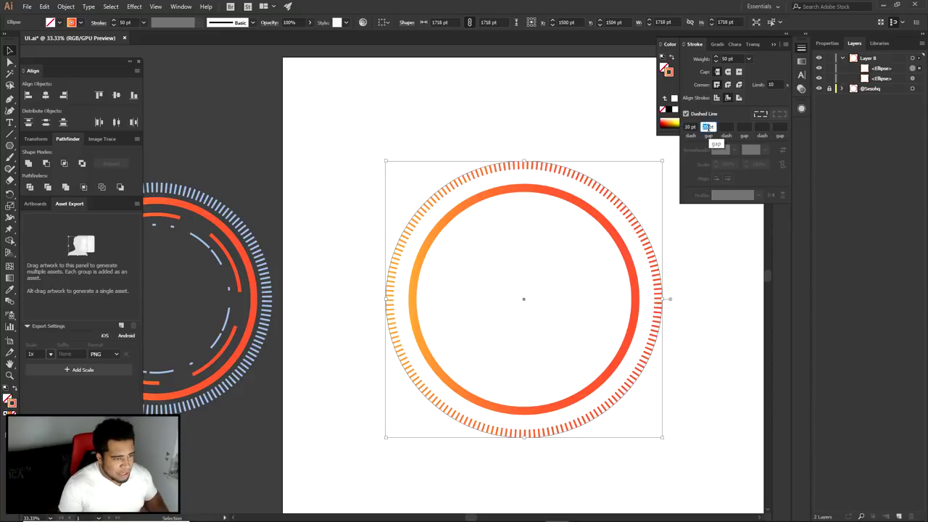
pyautogui.click(713, 127)
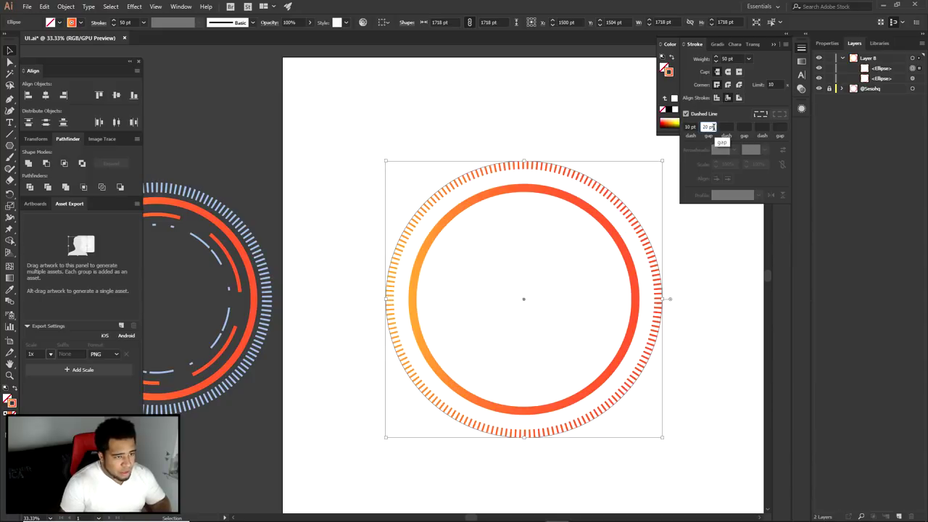
pyautogui.click(576, 130)
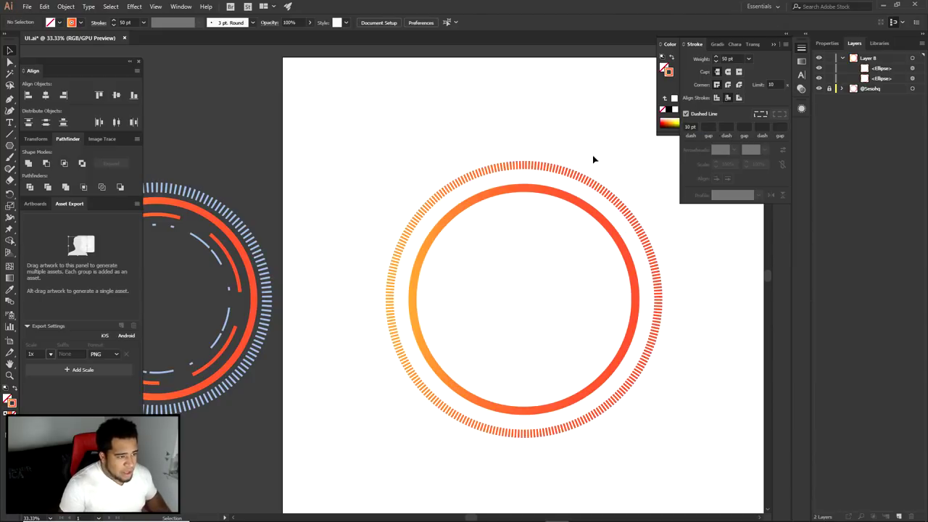
pyautogui.scroll(2, 586, 199)
pyautogui.scroll(-2, 503, 141)
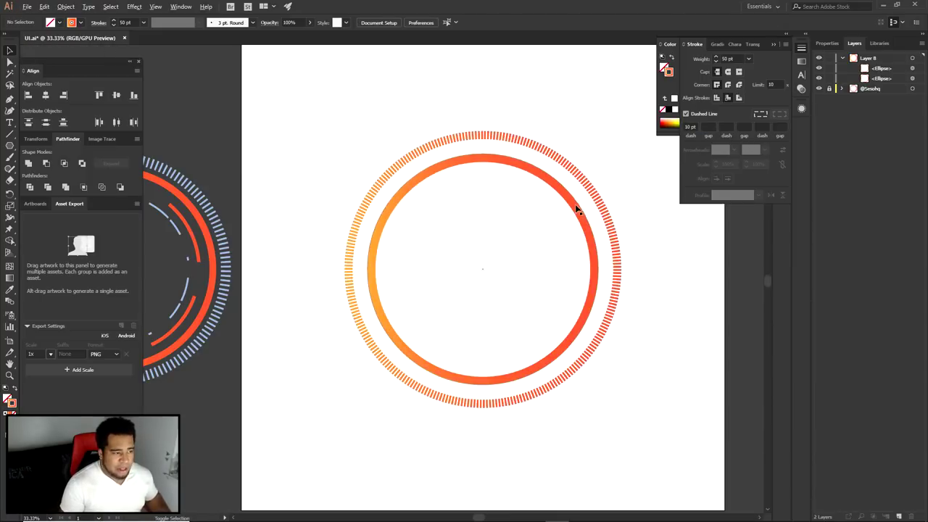
pyautogui.moveTo(393, 179); pyautogui.dragTo(461, 213)
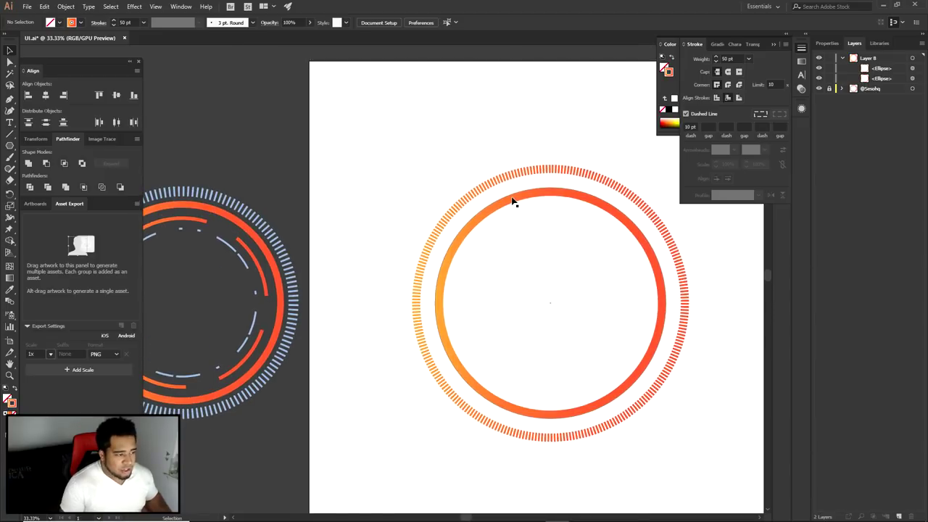
pyautogui.hotkey('ctrl', 'z')
pyautogui.click(652, 176)
pyautogui.moveTo(633, 190); pyautogui.dragTo(603, 200)
pyautogui.click(603, 203)
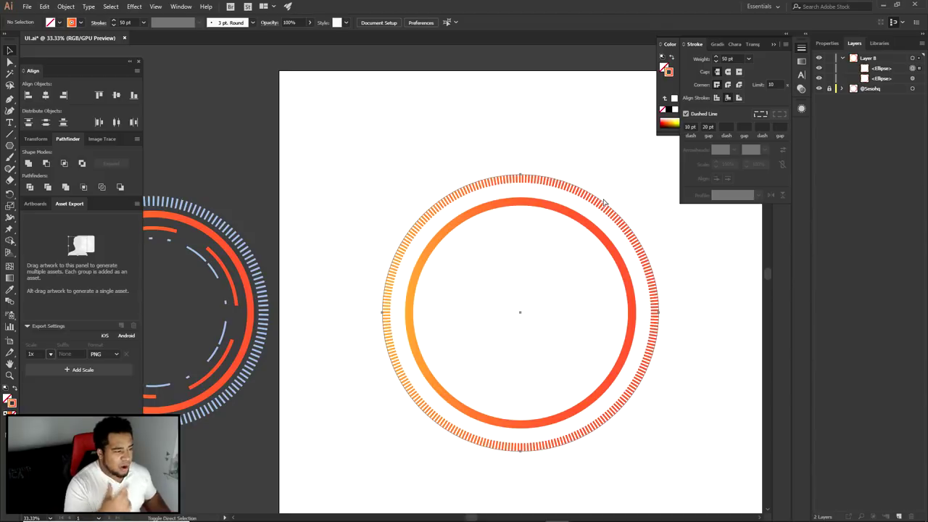
pyautogui.click(686, 114)
pyautogui.hotkey('ctrl', 'z')
pyautogui.hotkey('ctrl', 'z')
pyautogui.click(729, 276)
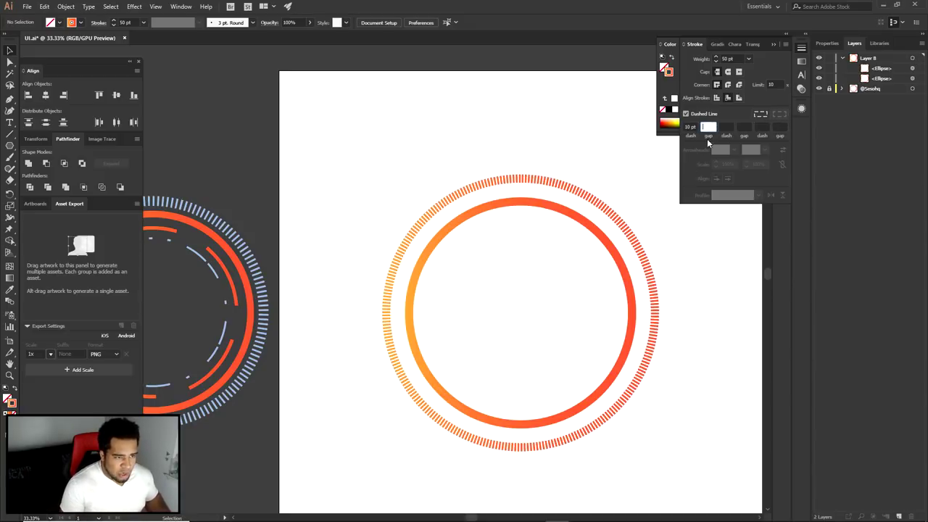
# - Set the dashed outer ring's stroke weight to 80 pt
pyautogui.click(617, 222)
pyautogui.scroll(1, 618, 222)
pyautogui.moveTo(636, 218); pyautogui.dragTo(590, 215)
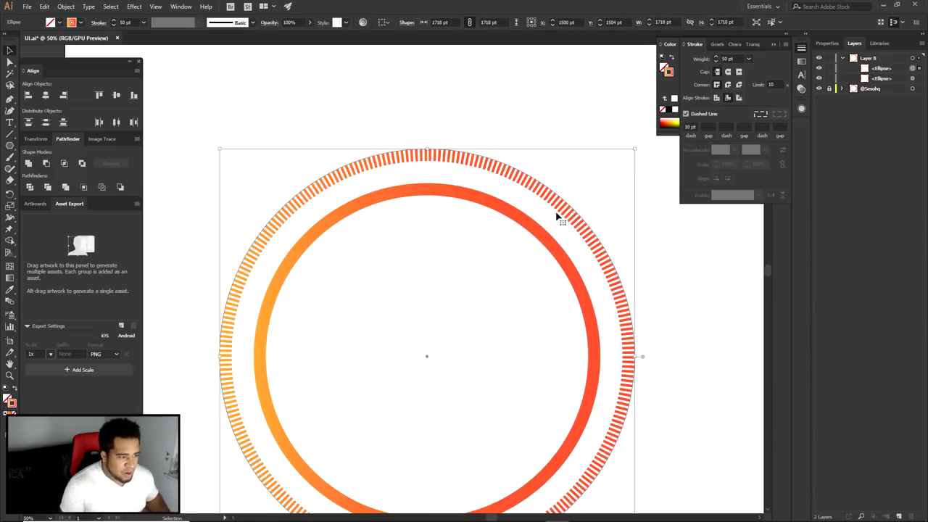
pyautogui.click(716, 57)
pyautogui.click(717, 57)
pyautogui.click(716, 57)
pyautogui.click(717, 56)
pyautogui.click(716, 61)
# - Shrink the dashed outer ring around its centre to about 1684 pt in diameter
pyautogui.press('space')
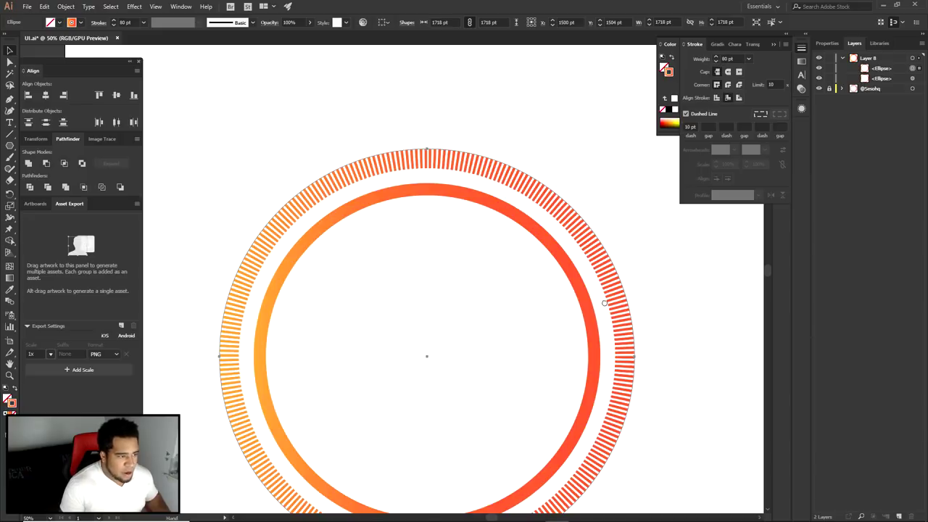
pyautogui.moveTo(605, 303); pyautogui.dragTo(639, 279)
pyautogui.press('space')
pyautogui.moveTo(624, 172); pyautogui.dragTo(577, 169)
pyautogui.moveTo(624, 121); pyautogui.dragTo(617, 124)
pyautogui.hscroll(-3, 537, 217)
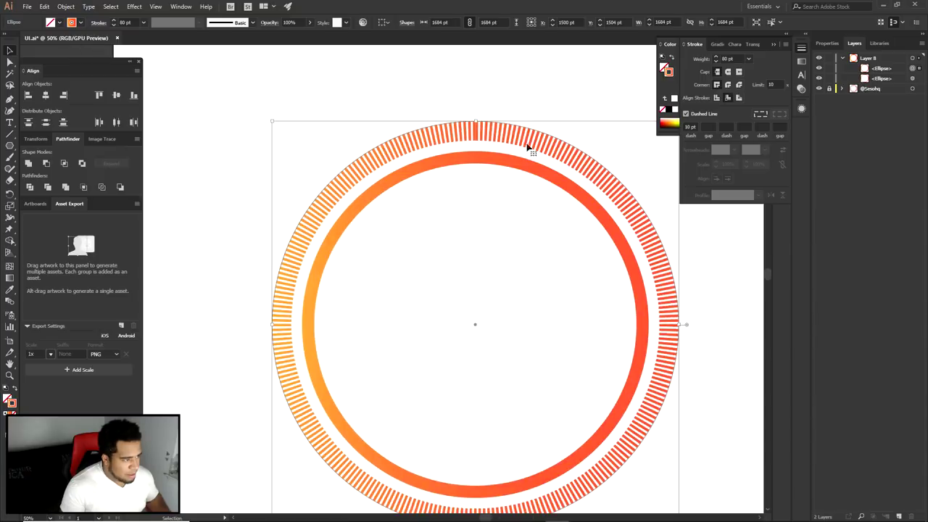
# - Fix the merged dashes at the top of the outer ring by setting its dash length to 9 pt, and deselect it
pyautogui.scroll(3, 479, 111)
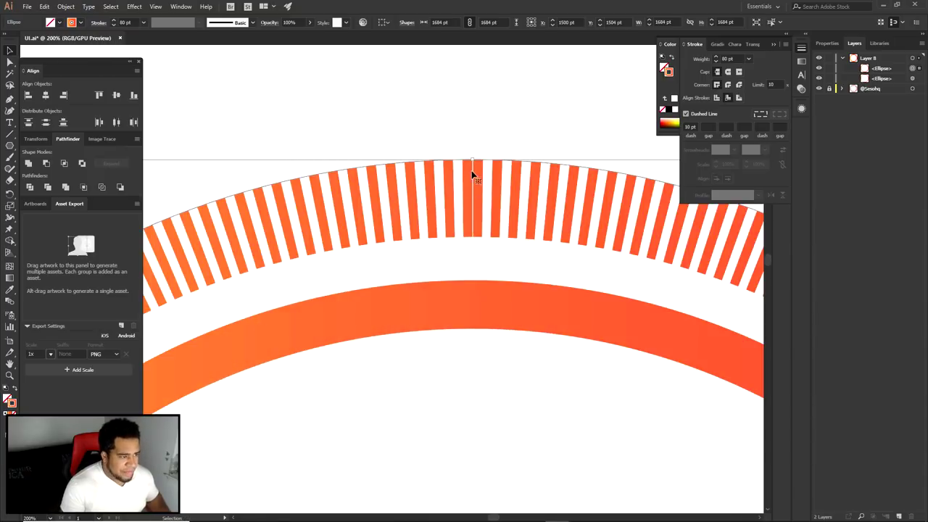
pyautogui.scroll(-2, 484, 174)
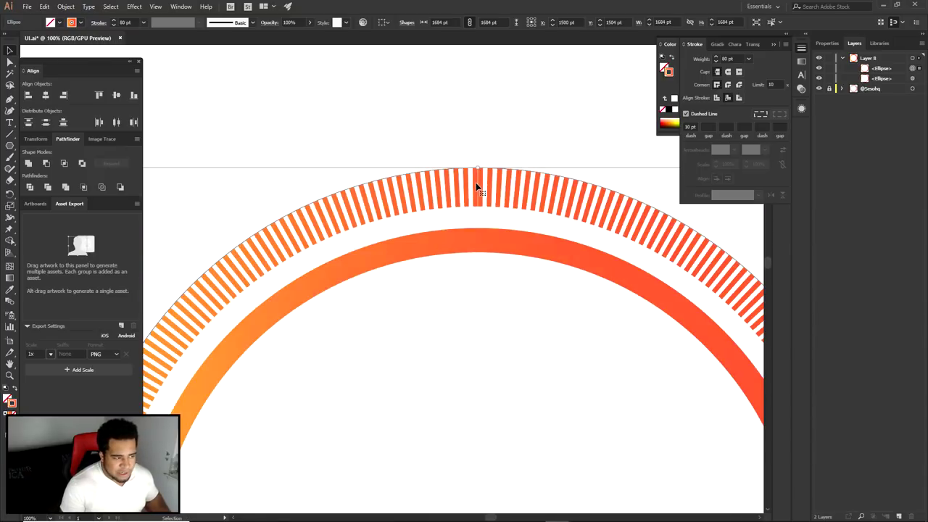
pyautogui.scroll(-1, 477, 183)
pyautogui.press('a')
pyautogui.click(487, 149)
pyautogui.scroll(-3, 487, 150)
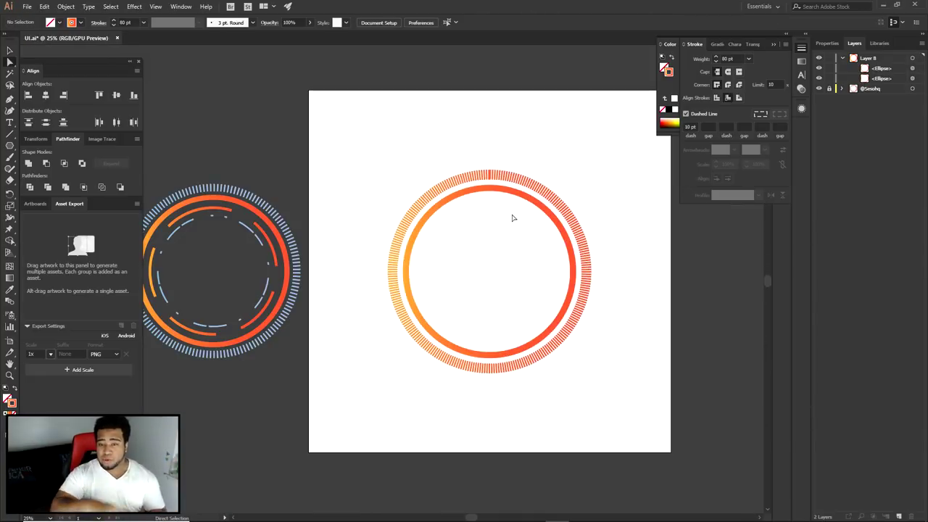
pyautogui.scroll(3, 490, 179)
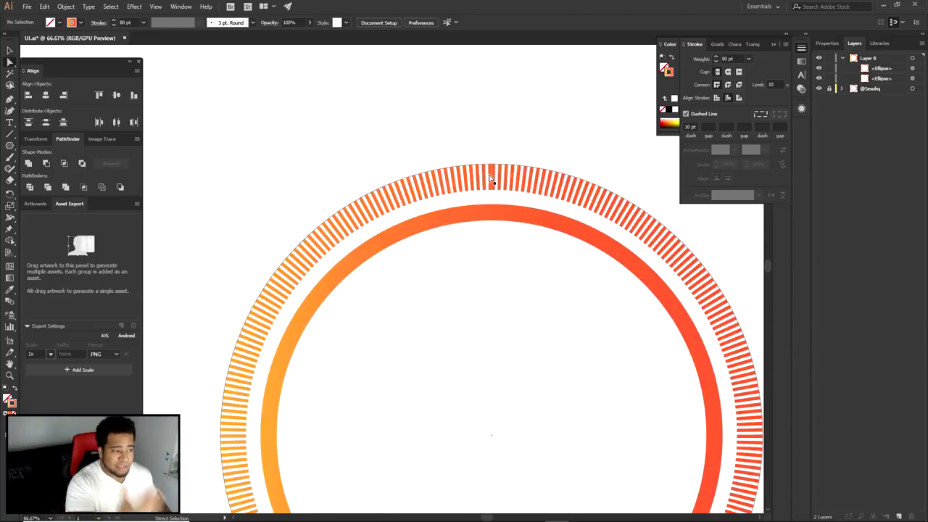
pyautogui.click(492, 180)
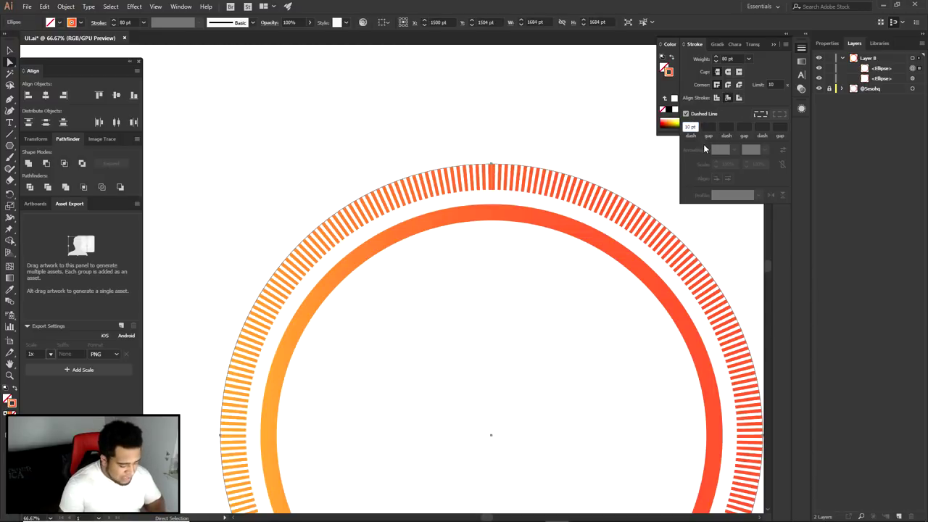
pyautogui.press('Return')
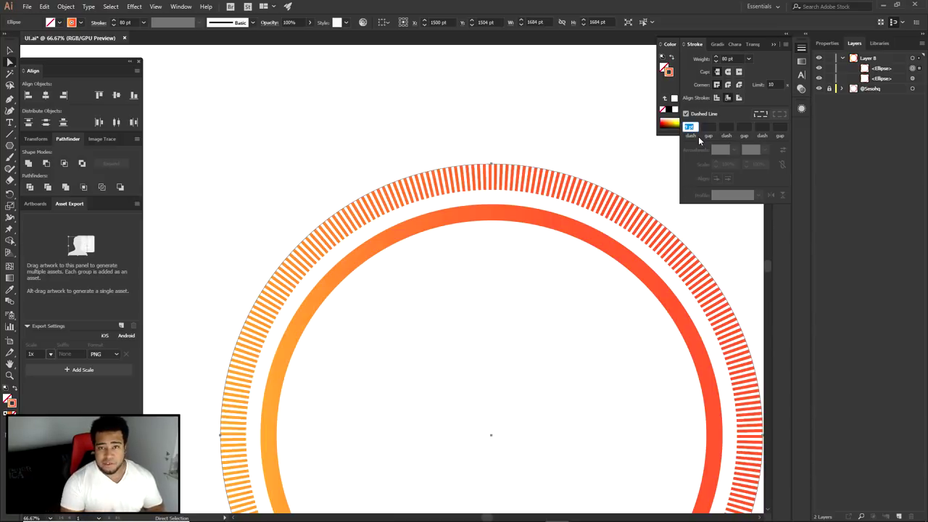
pyautogui.click(694, 126)
pyautogui.press('Return')
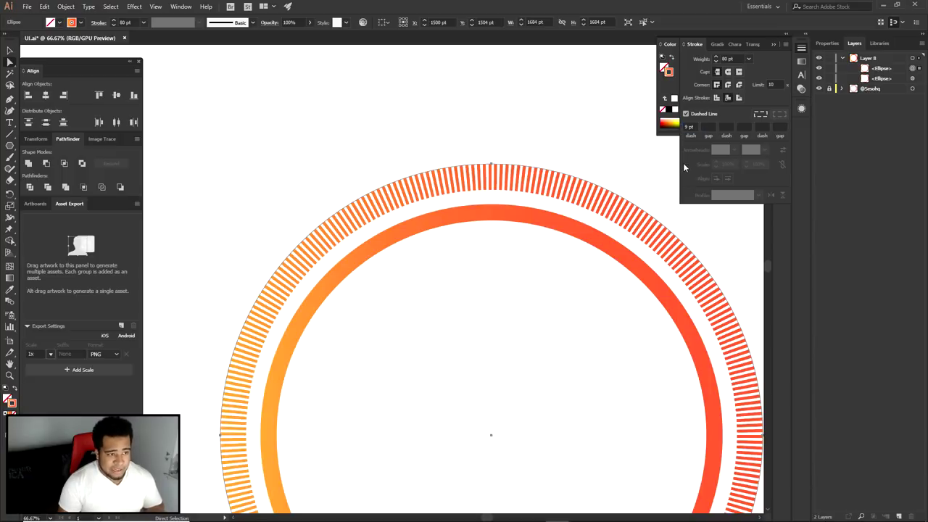
pyautogui.click(496, 136)
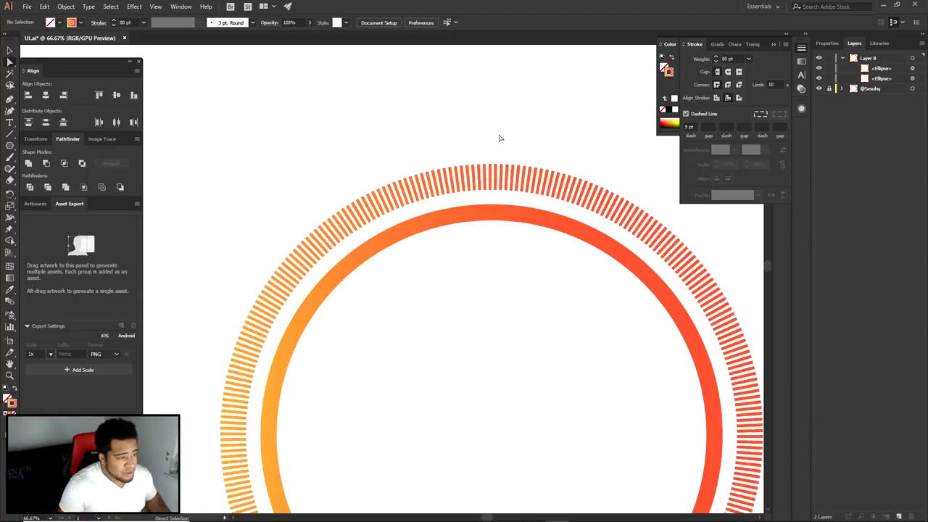
# - Duplicate the solid gradient ring in place within its layer
pyautogui.scroll(-2, 518, 109)
pyautogui.moveTo(570, 286); pyautogui.dragTo(582, 275)
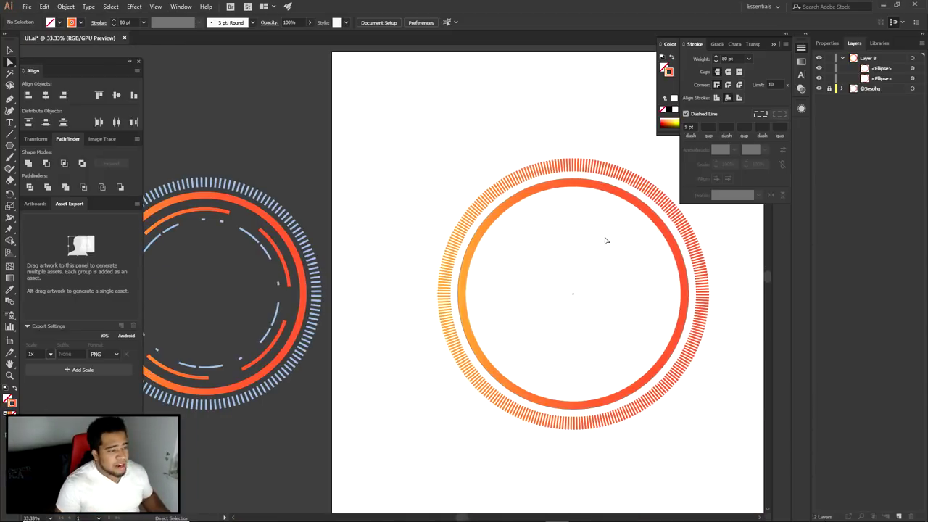
pyautogui.click(622, 197)
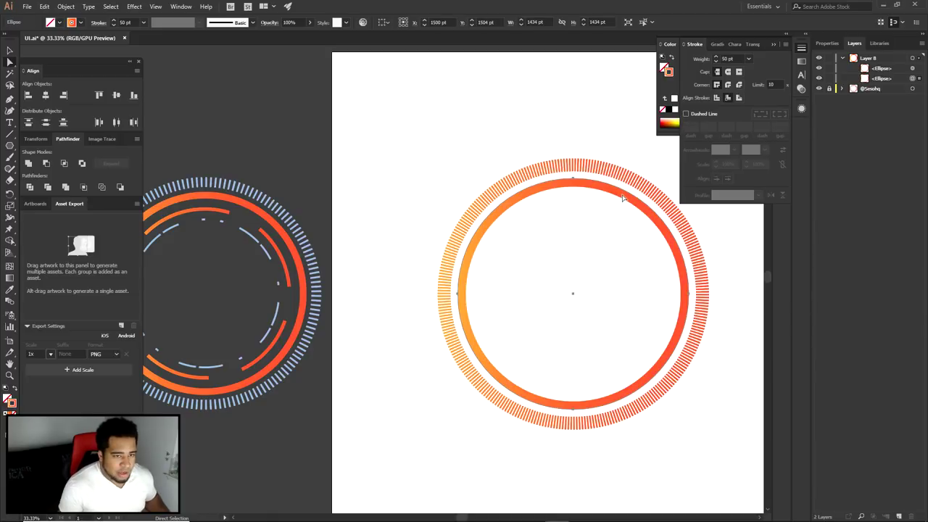
pyautogui.click(887, 79)
pyautogui.moveTo(888, 67); pyautogui.dragTo(882, 64)
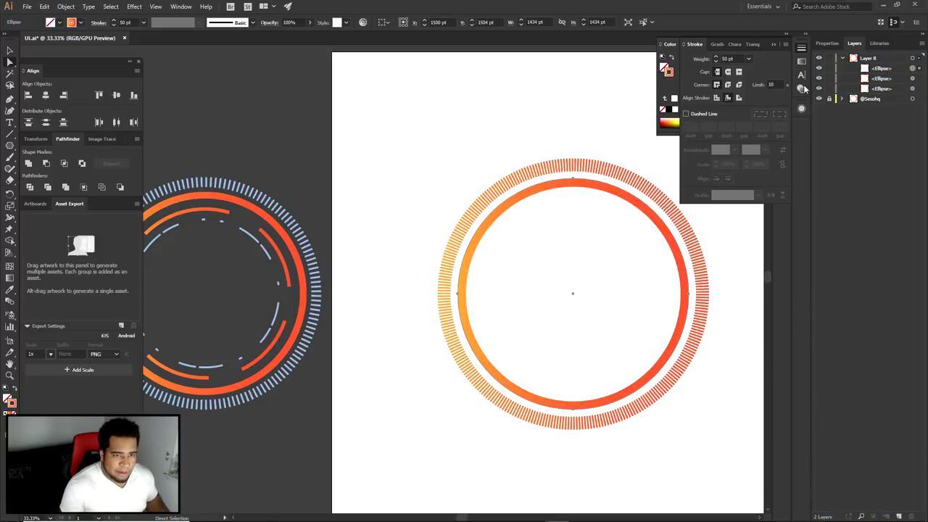
# - Shrink the copied ring around its centre to about 1236 pt in diameter, inside the original solid ring
pyautogui.moveTo(621, 237); pyautogui.dragTo(562, 228)
pyautogui.press('v')
pyautogui.moveTo(631, 171); pyautogui.dragTo(615, 180)
pyautogui.press('a')
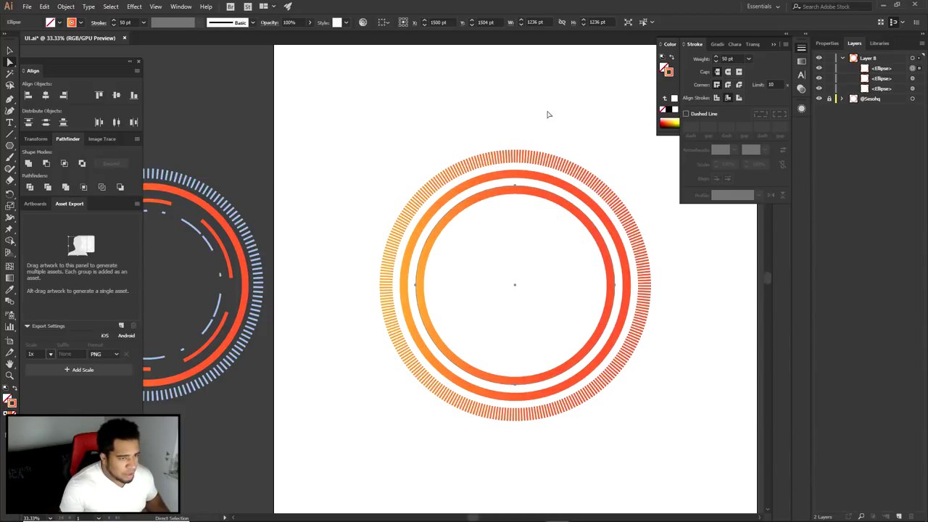
# - Make the inner ring's stroke a dashed line with a 50 pt dash
pyautogui.click(686, 114)
pyautogui.moveTo(408, 176); pyautogui.dragTo(478, 170)
pyautogui.moveTo(695, 127); pyautogui.dragTo(655, 129)
pyautogui.write('5')
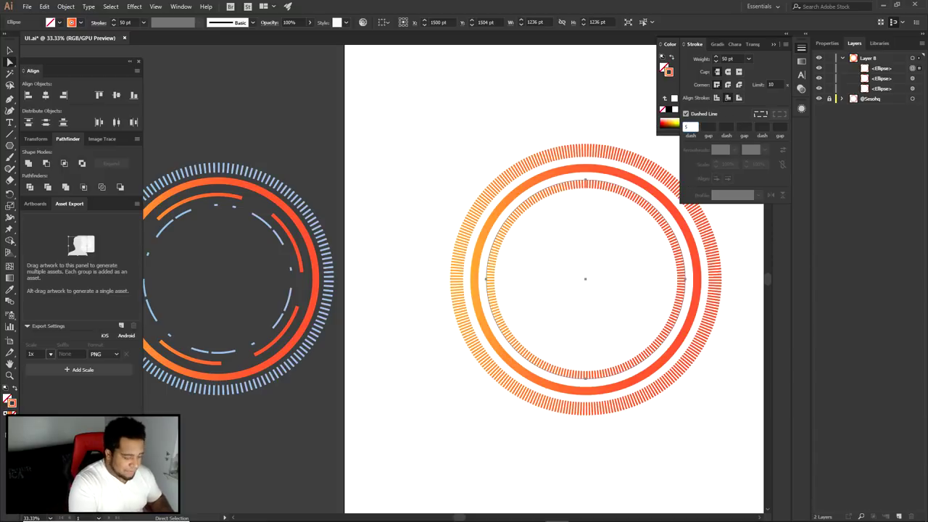
pyautogui.write('0')
pyautogui.press('Return')
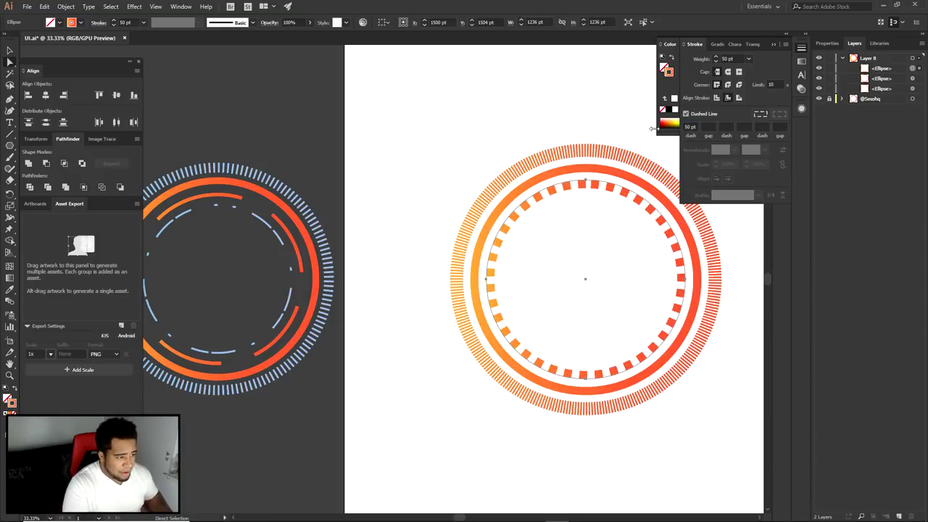
# - Give the inner ring's dashes a 20 pt gap, try much wider gaps, and bring the gap back down to 30 pt
pyautogui.click(693, 127)
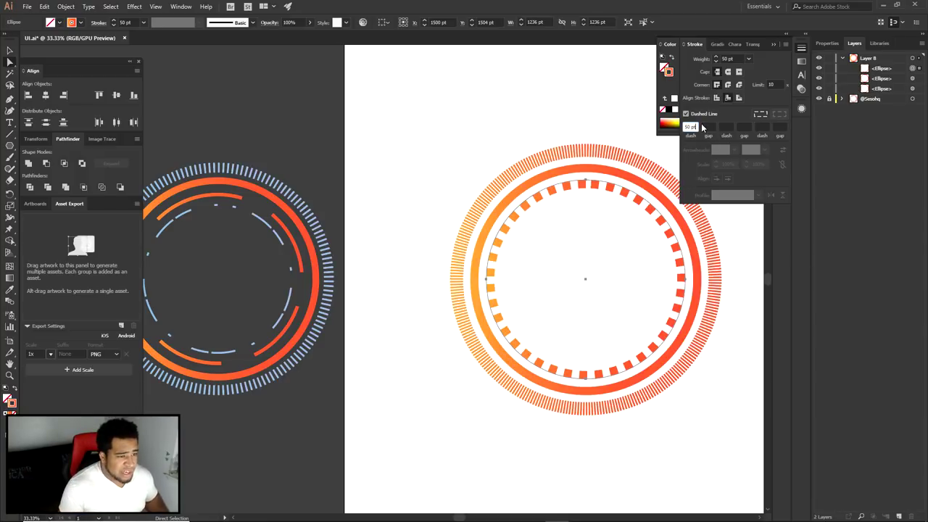
pyautogui.click(709, 126)
pyautogui.write('20')
pyautogui.press('Return')
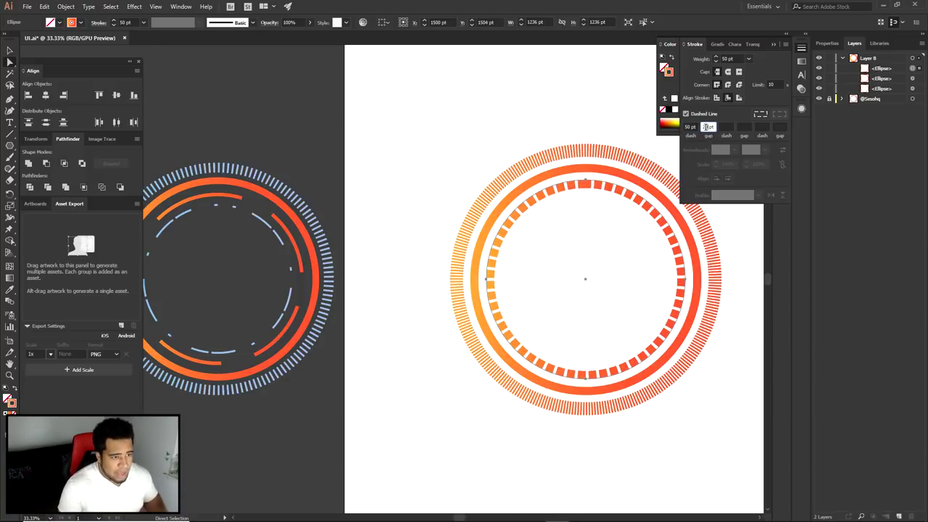
pyautogui.hotkey('shift', 'Up')
pyautogui.hotkey('shift', 'Up')
pyautogui.hotkey('shift', 'Up')
pyautogui.hotkey('shift', 'Up')
pyautogui.hotkey('shift', 'Up')
pyautogui.hotkey('shift', 'Up')
pyautogui.hotkey('shift', 'Up')
pyautogui.hotkey('shift', 'Up')
pyautogui.hotkey('shift', 'Up')
pyautogui.hotkey('shift', 'Up')
pyautogui.hotkey('shift', 'Up')
pyautogui.hotkey('shift', 'Up')
pyautogui.hotkey('shift', 'Up')
pyautogui.hotkey('shift', 'Up')
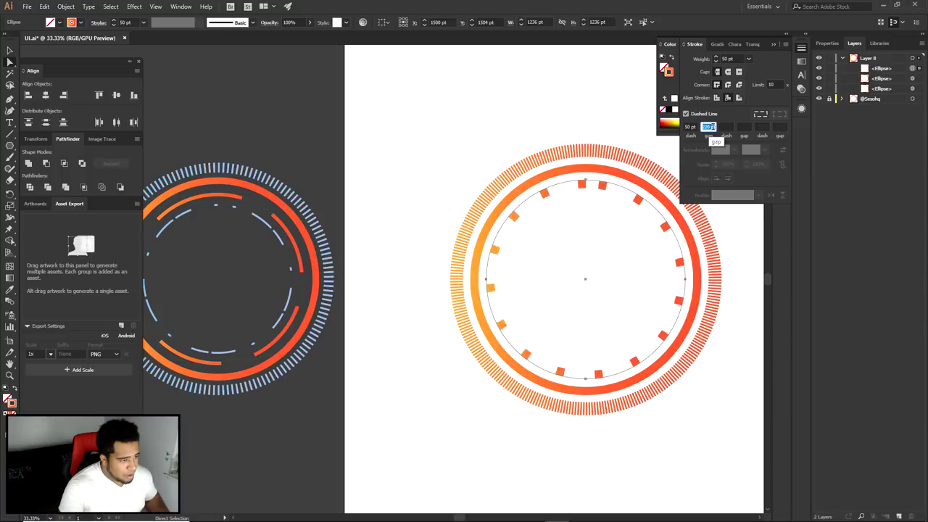
pyautogui.hotkey('shift', 'Down')
pyautogui.hotkey('shift', 'Down')
pyautogui.hotkey('shift', 'Down')
pyautogui.hotkey('shift', 'Down')
pyautogui.hotkey('shift', 'Down')
pyautogui.hotkey('shift', 'Down')
pyautogui.hotkey('shift', 'Down')
pyautogui.hotkey('shift', 'Down')
pyautogui.hotkey('shift', 'Down')
pyautogui.hotkey('shift', 'Down')
pyautogui.hotkey('shift', 'Down')
pyautogui.hotkey('shift', 'Down')
pyautogui.hotkey('shift', 'Down')
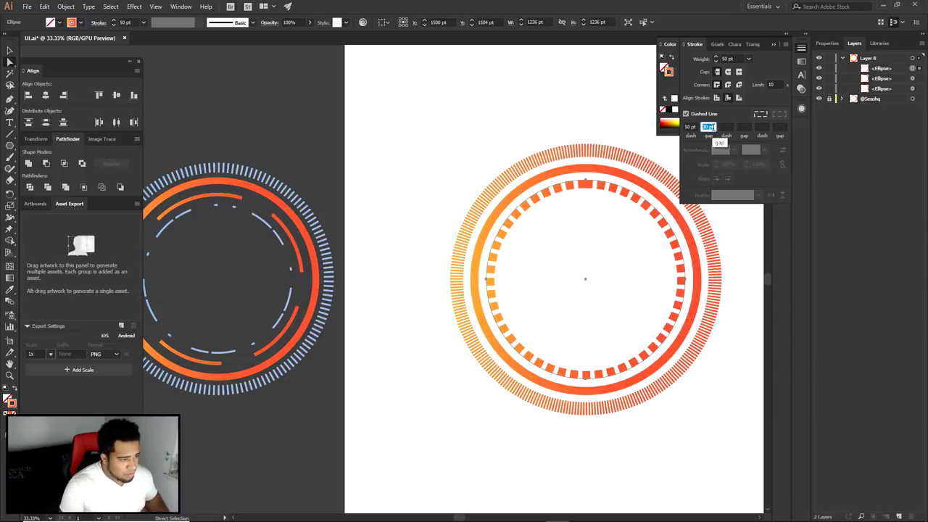
# - Lengthen the inner ring's dashes step by step to 400 pt
pyautogui.click(692, 128)
pyautogui.hotkey('shift', 'Up')
pyautogui.hotkey('shift', 'Up')
pyautogui.hotkey('shift', 'Up')
pyautogui.hotkey('shift', 'Up')
pyautogui.hotkey('shift', 'Up')
pyautogui.hotkey('shift', 'Up')
pyautogui.hotkey('shift', 'Up')
pyautogui.hotkey('shift', 'Up')
pyautogui.hotkey('shift', 'Up')
pyautogui.hotkey('shift', 'Up')
pyautogui.hotkey('shift', 'Up')
pyautogui.hotkey('shift', 'Up')
pyautogui.hotkey('shift', 'Up')
pyautogui.hotkey('shift', 'Up')
pyautogui.hotkey('shift', 'Up')
pyautogui.hotkey('shift', 'Up')
pyautogui.hotkey('shift', 'Up')
pyautogui.hotkey('shift', 'Up')
pyautogui.hotkey('shift', 'Up')
pyautogui.hotkey('shift', 'Up')
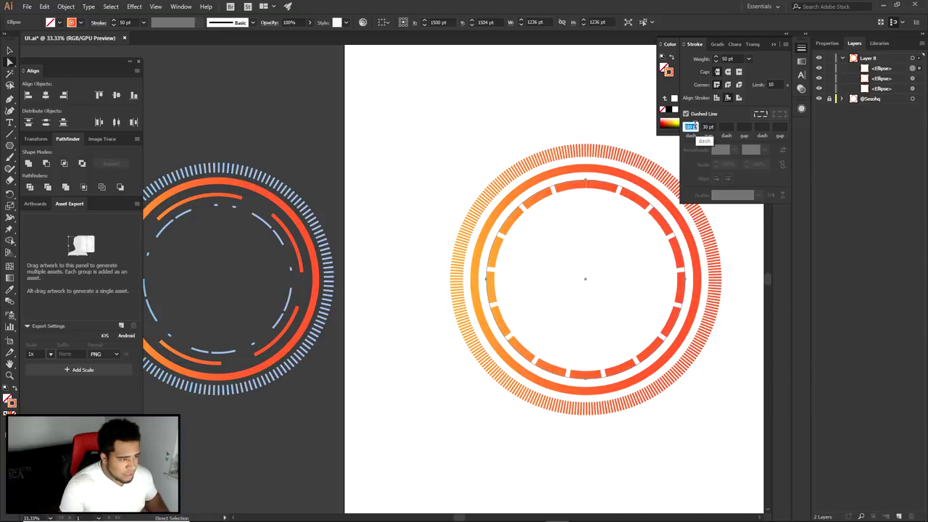
pyautogui.hotkey('shift', 'Up')
pyautogui.hotkey('shift', 'Up')
pyautogui.hotkey('shift', 'Up')
pyautogui.hotkey('shift', 'Up')
pyautogui.hotkey('shift', 'Up')
pyautogui.hotkey('shift', 'Up')
pyautogui.hotkey('shift', 'Up')
pyautogui.hotkey('shift', 'Up')
pyautogui.hotkey('shift', 'Up')
pyautogui.hotkey('shift', 'Up')
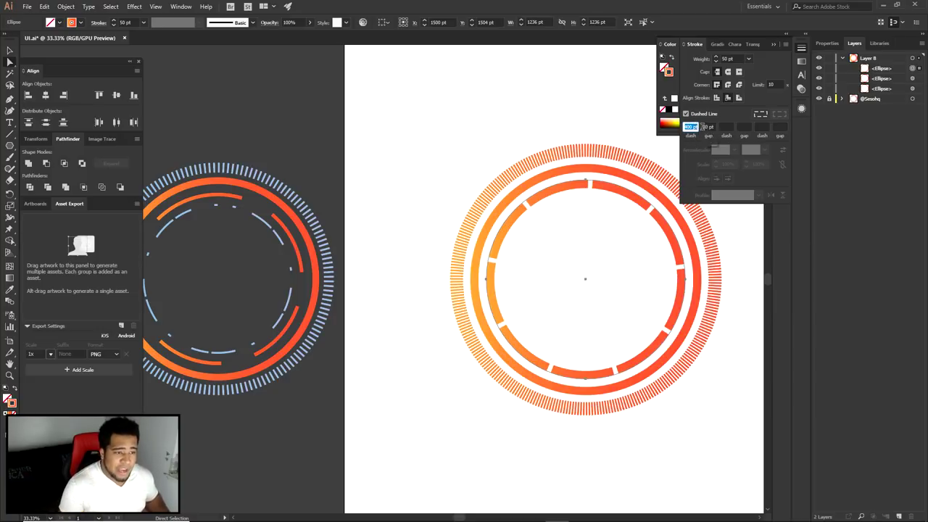
# - Widen the gap between the inner ring's dashes step by step to about 120 pt
pyautogui.click(708, 129)
pyautogui.hotkey('shift', 'Up')
pyautogui.hotkey('shift', 'Up')
pyautogui.hotkey('shift', 'Up')
pyautogui.hotkey('shift', 'Up')
pyautogui.hotkey('shift', 'Up')
pyautogui.hotkey('shift', 'Up')
pyautogui.hotkey('shift', 'Up')
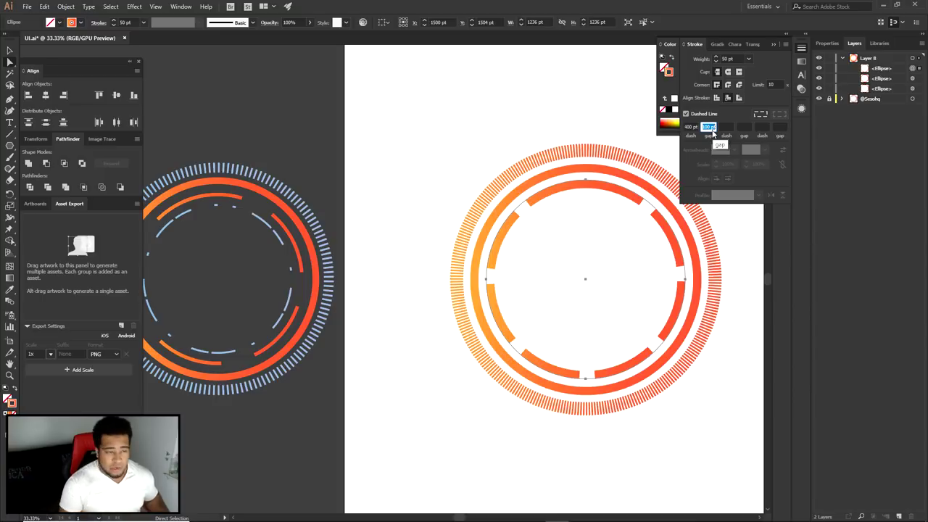
pyautogui.hotkey('shift', 'Up')
pyautogui.hotkey('shift', 'Up')
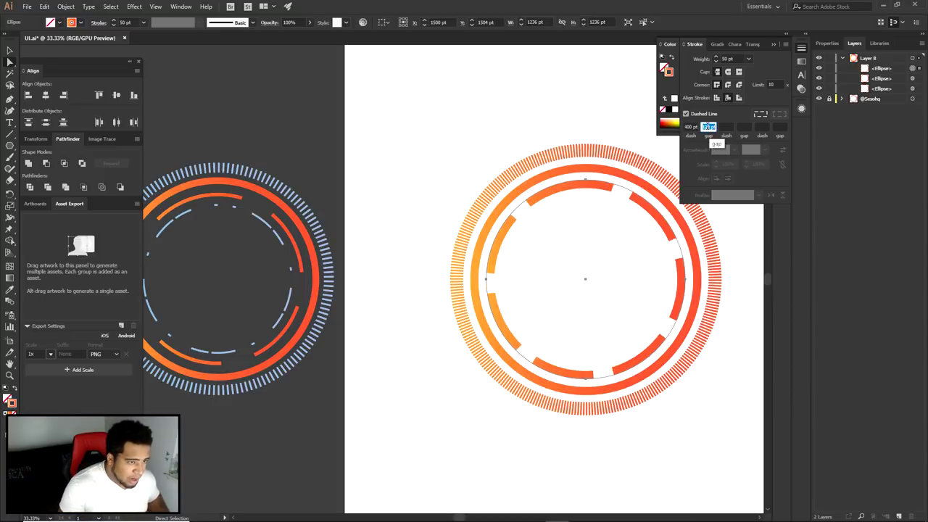
# - Set the inner ring's dash to 420 pt and its gap to 220 pt, and deselect it
pyautogui.click(693, 128)
pyautogui.write('420')
pyautogui.press('Return')
pyautogui.click(708, 128)
pyautogui.write('300')
pyautogui.press('Return')
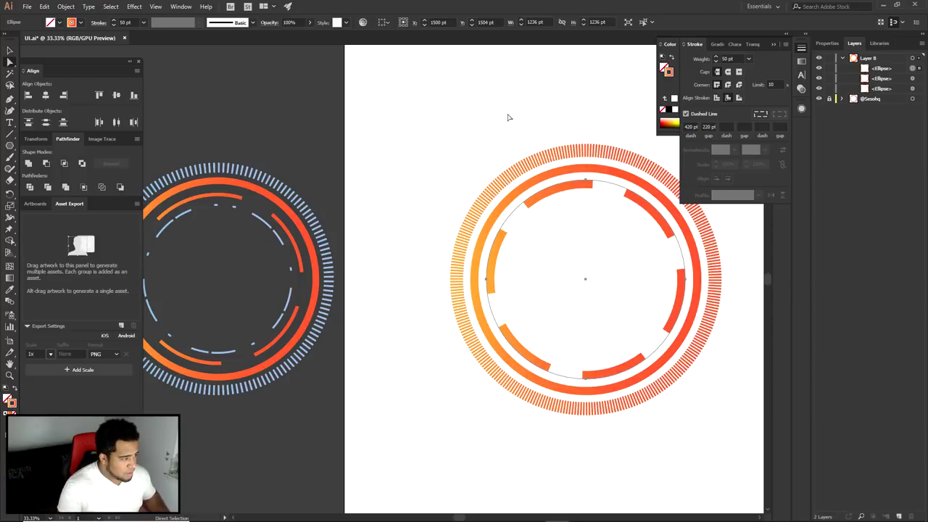
pyautogui.click(445, 159)
# - Reduce the inner dashed ring's stroke weight to 20 pt and deselect it
pyautogui.moveTo(385, 242); pyautogui.dragTo(318, 294)
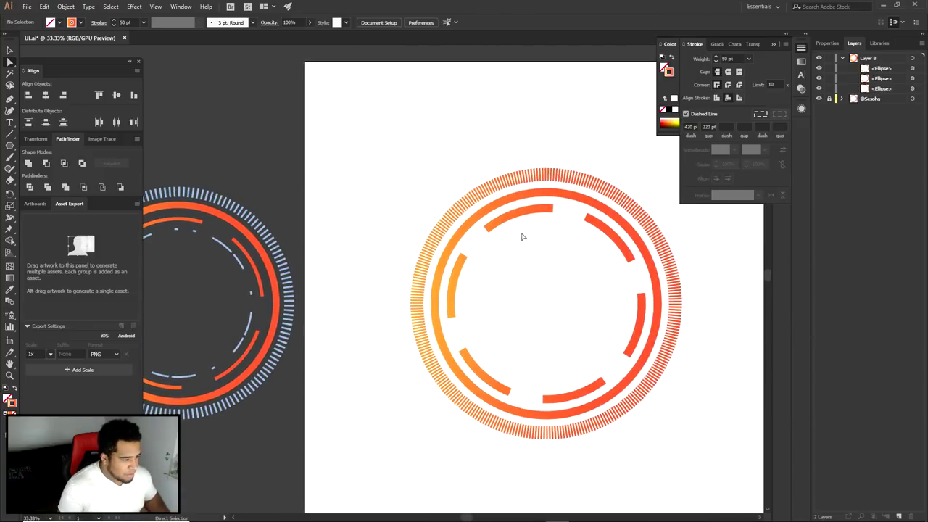
pyautogui.click(613, 229)
pyautogui.click(718, 62)
pyautogui.click(719, 61)
pyautogui.click(719, 62)
pyautogui.click(719, 62)
pyautogui.click(719, 63)
pyautogui.click(719, 62)
pyautogui.click(718, 64)
pyautogui.click(718, 63)
pyautogui.click(718, 63)
pyautogui.click(718, 63)
pyautogui.click(718, 64)
pyautogui.click(718, 63)
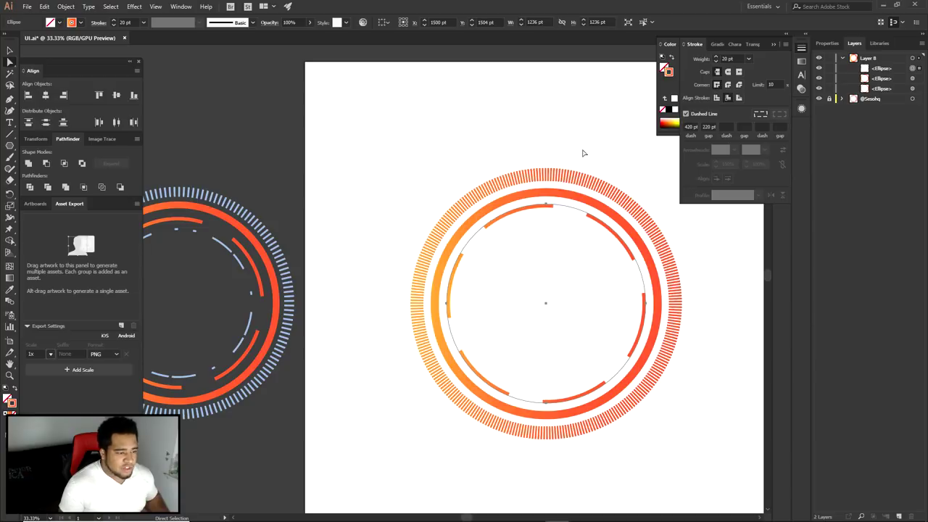
pyautogui.click(583, 153)
pyautogui.keyDown('alt'); pyautogui.scroll(3, 591, 185); pyautogui.keyUp('alt')
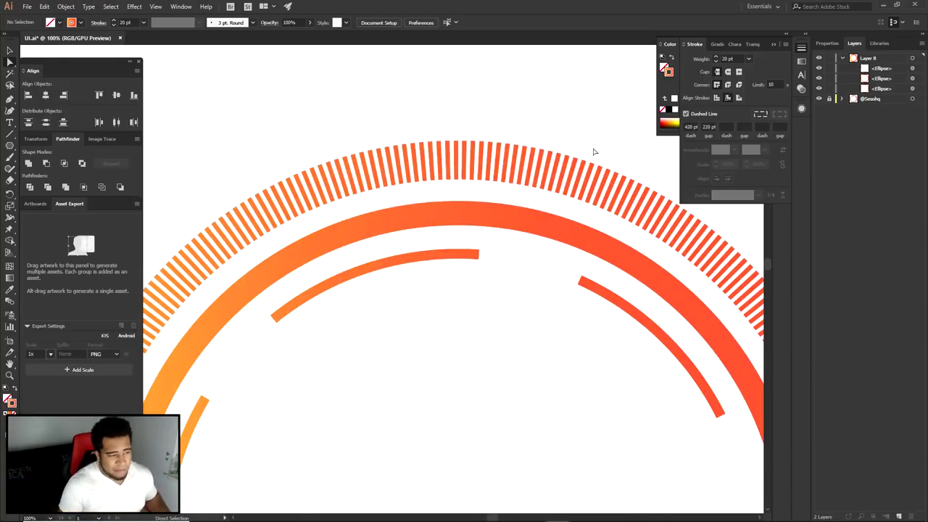
pyautogui.scroll(-3, 595, 151)
# - Try to copy the reference's blue gradient onto the dashed outer ring with the Eyedropper, and undo it
pyautogui.moveTo(500, 241); pyautogui.dragTo(544, 251)
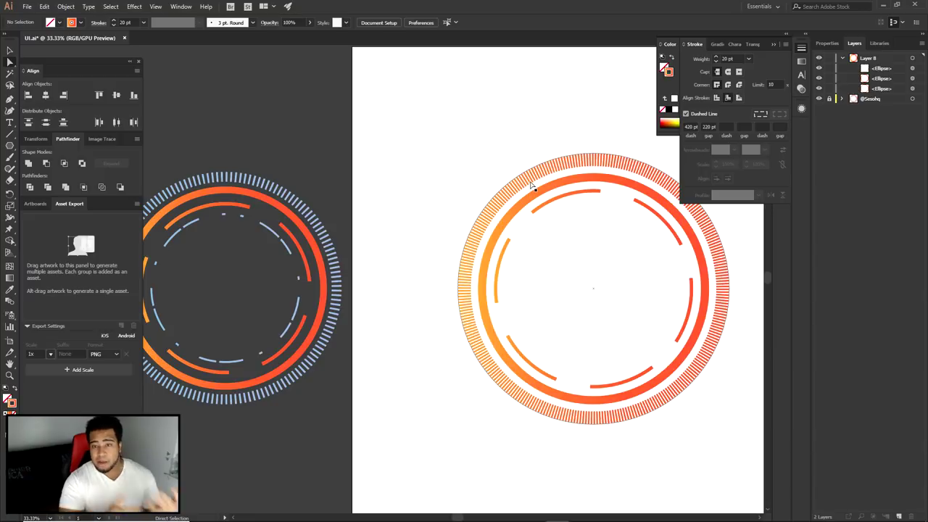
pyautogui.click(491, 211)
pyautogui.press('i')
pyautogui.click(305, 207)
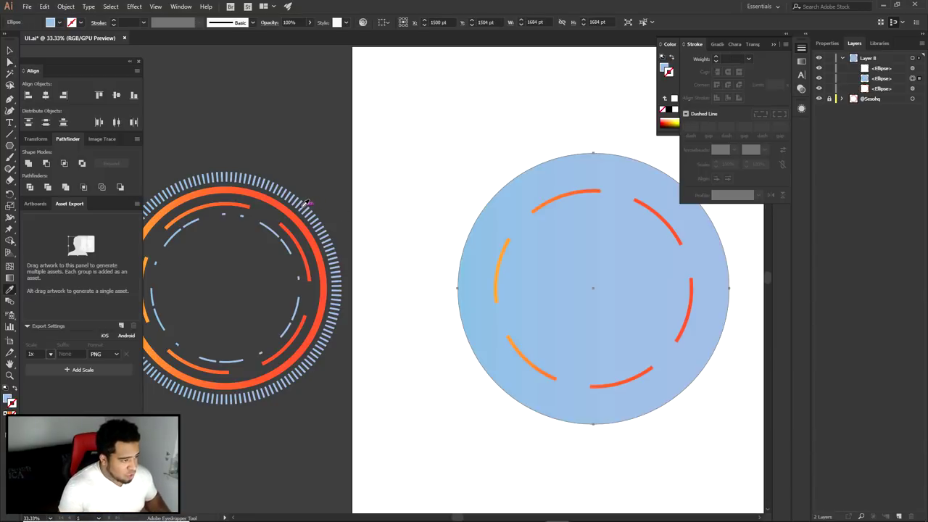
pyautogui.hotkey('ctrl', 'z')
pyautogui.press('a')
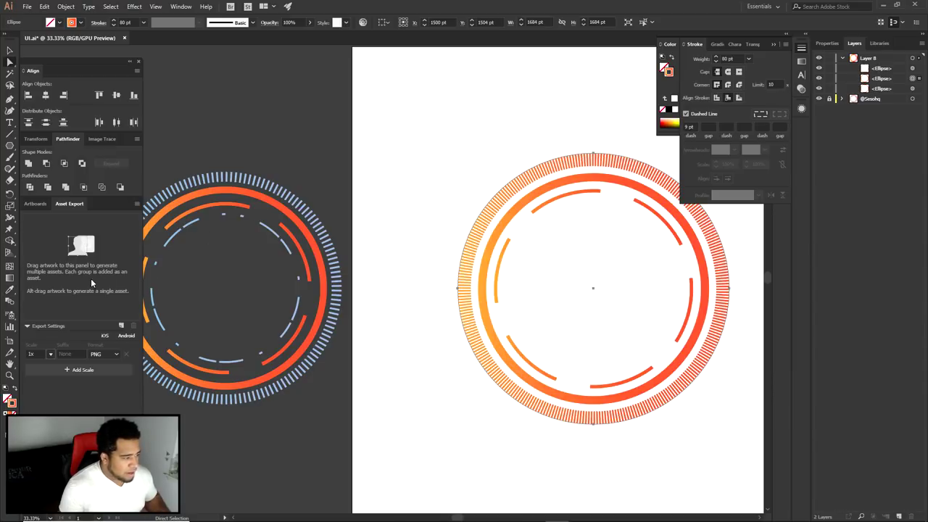
# - Reselect the dashed outer ring, retry the Eyedropper on one of the reference's blue ticks up close, and undo the result
pyautogui.click(336, 317)
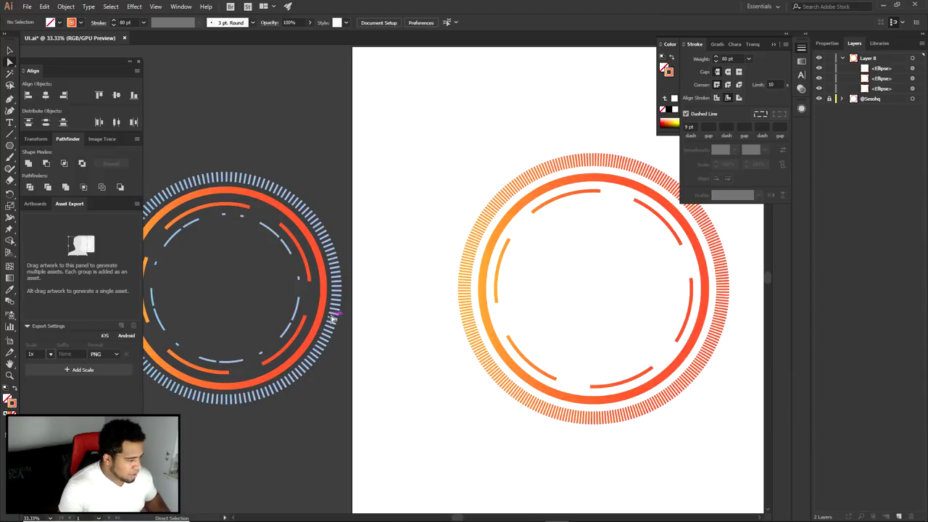
pyautogui.moveTo(451, 141); pyautogui.dragTo(514, 201)
pyautogui.press('i')
pyautogui.scroll(3, 312, 209)
pyautogui.click(331, 239)
pyautogui.hotkey('ctrl', '-')
pyautogui.hotkey('ctrl', '-')
pyautogui.hotkey('ctrl', '-')
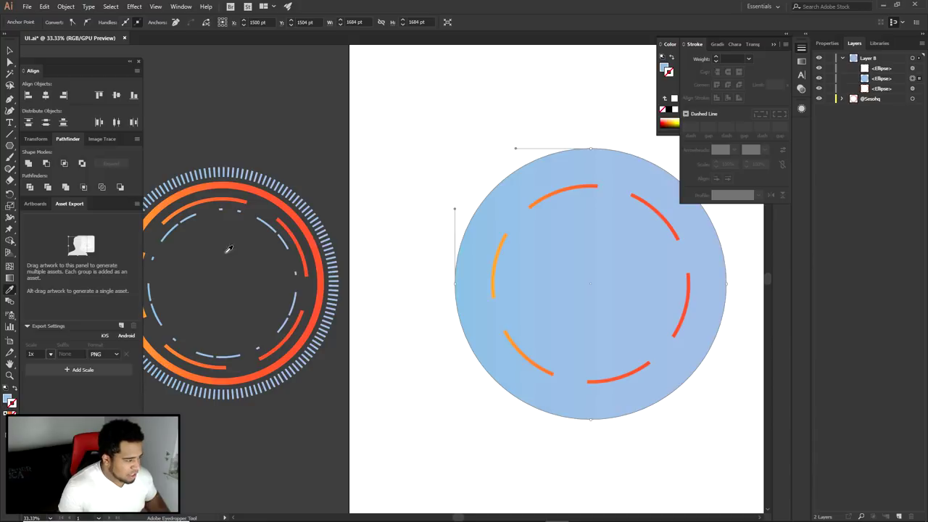
pyautogui.hotkey('ctrl', 'z')
pyautogui.press('a')
# - Compare the fill and stroke of the reference's blue tick ring with those of the dashed outer ring
pyautogui.scroll(4, 323, 235)
pyautogui.click(337, 240)
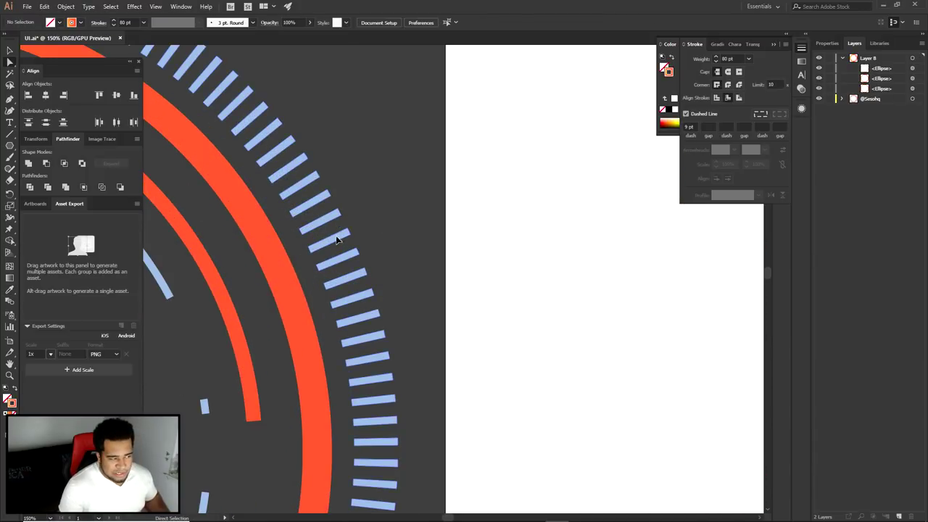
pyautogui.click(338, 239)
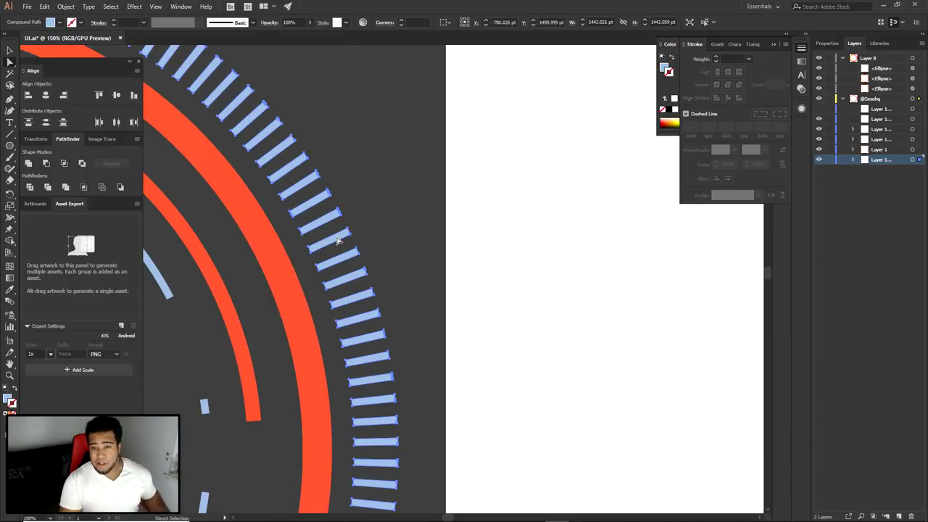
pyautogui.scroll(-5, 337, 239)
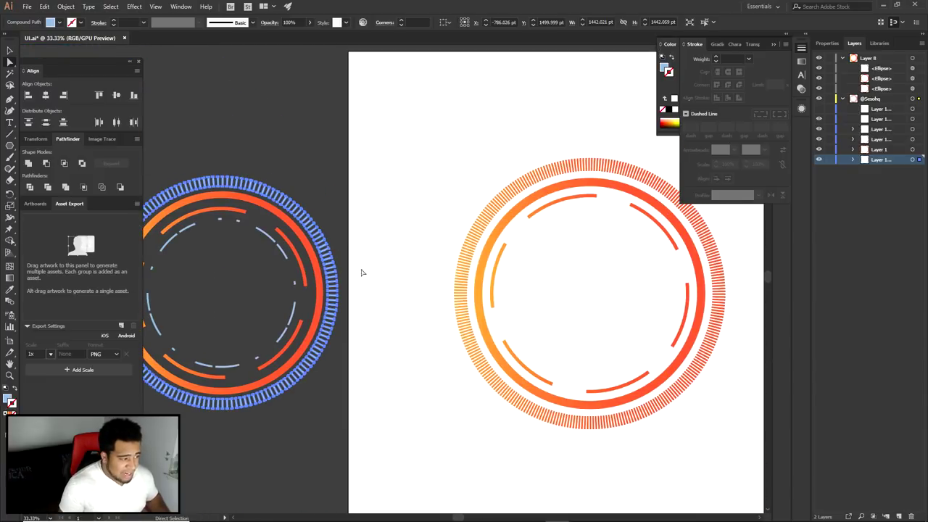
pyautogui.scroll(3, 476, 229)
pyautogui.click(477, 219)
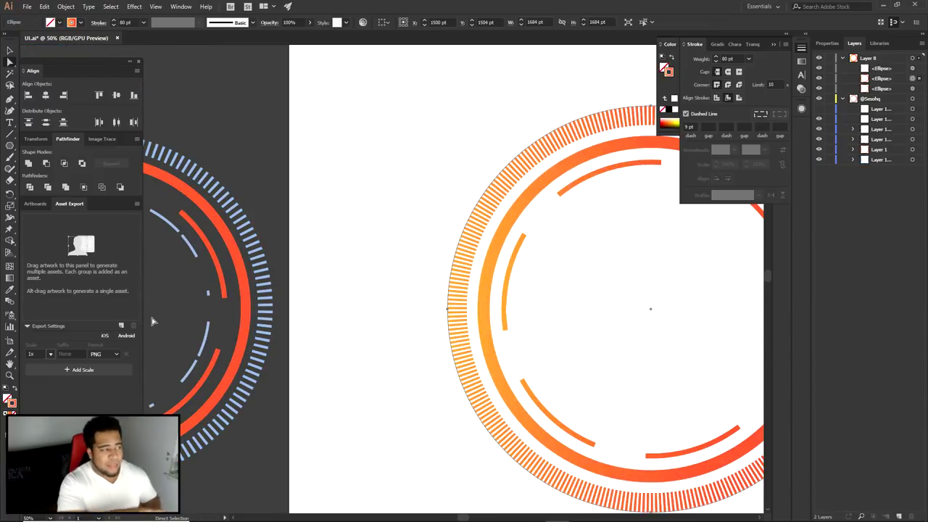
# - Open the fill gradient of the reference's blue tick ring and copy the hex code of its end colour stop
pyautogui.click(245, 226)
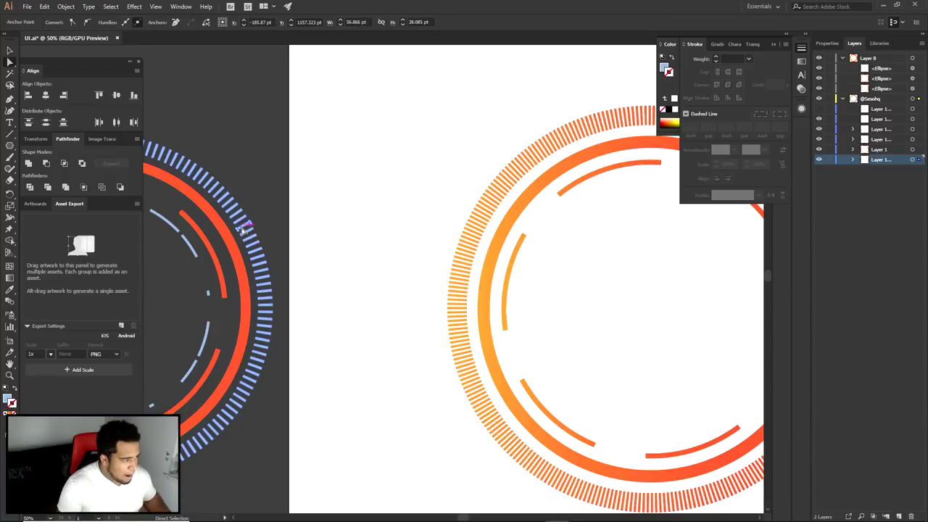
pyautogui.doubleClick(7, 399)
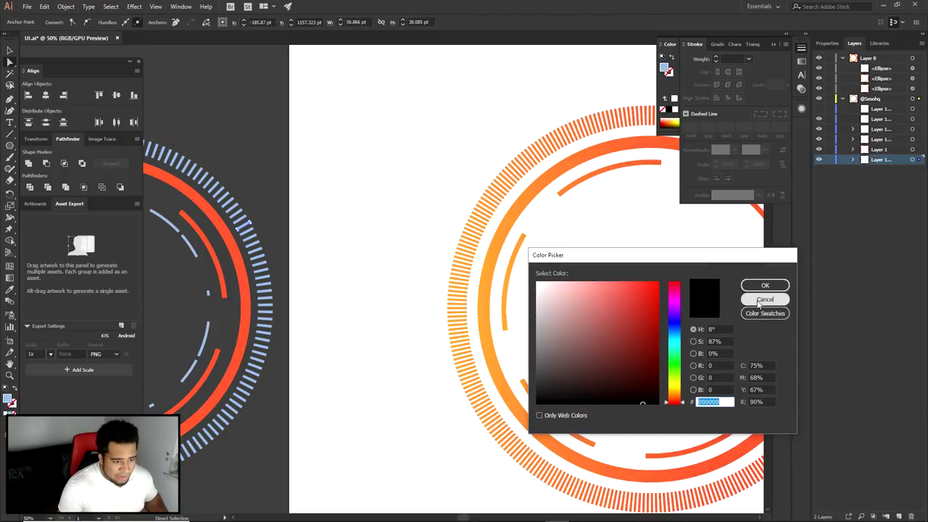
pyautogui.press('Escape')
pyautogui.click(9, 413)
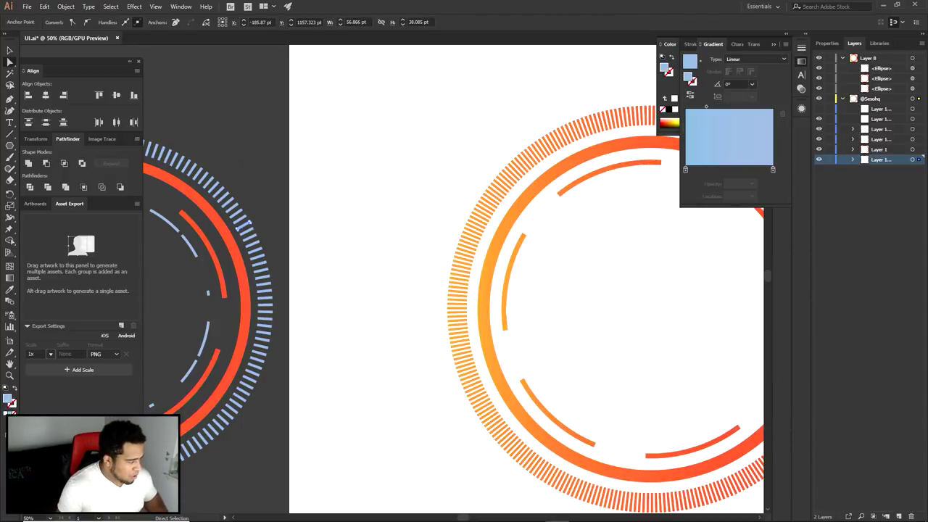
pyautogui.click(773, 169)
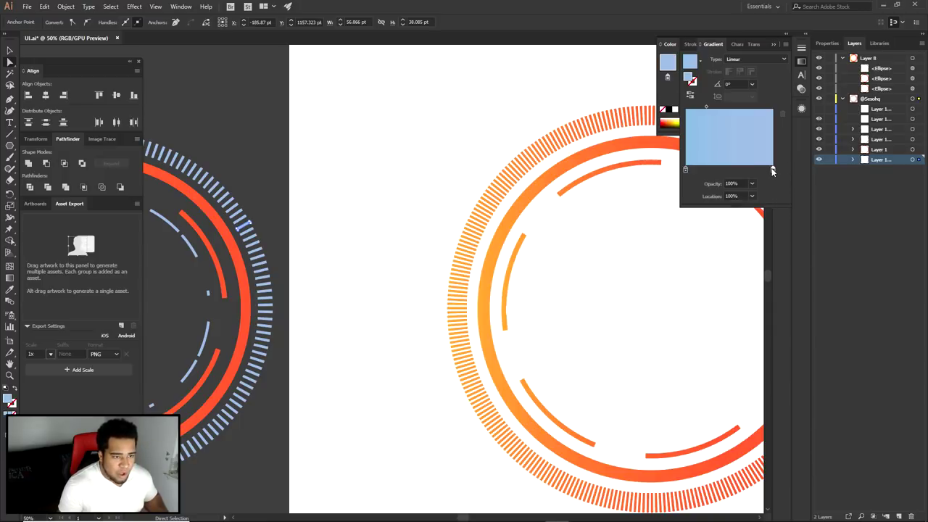
pyautogui.doubleClick(773, 170)
pyautogui.click(758, 255)
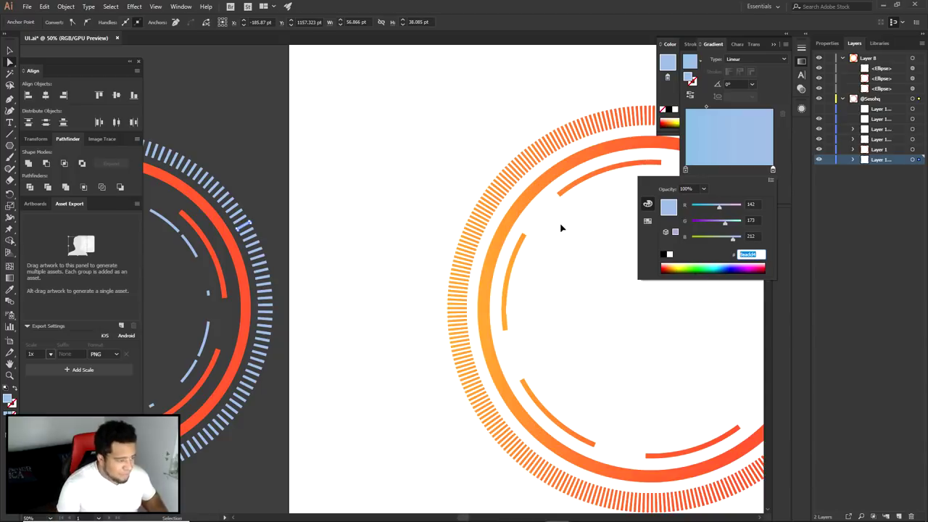
# - Set the end colour stop of the dashed outer ring's stroke gradient to 8eadd4
pyautogui.click(466, 141)
pyautogui.click(494, 197)
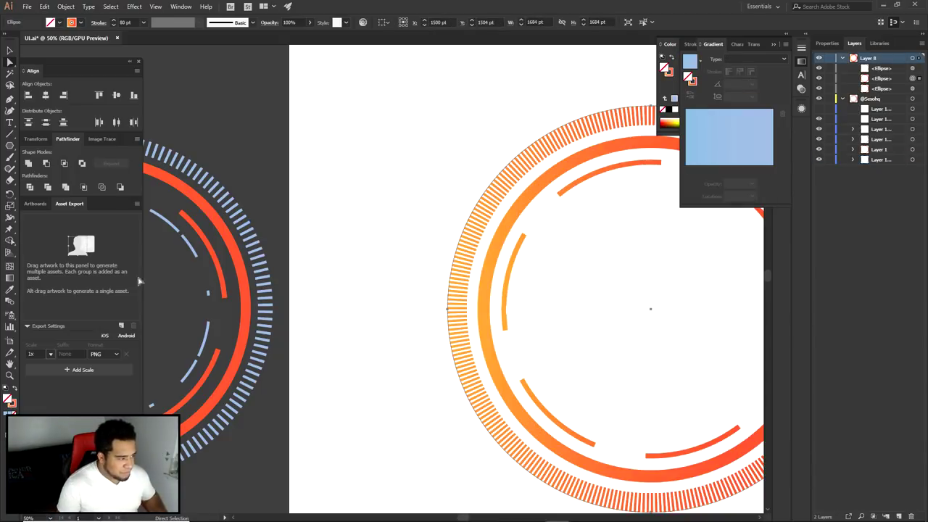
pyautogui.click(12, 406)
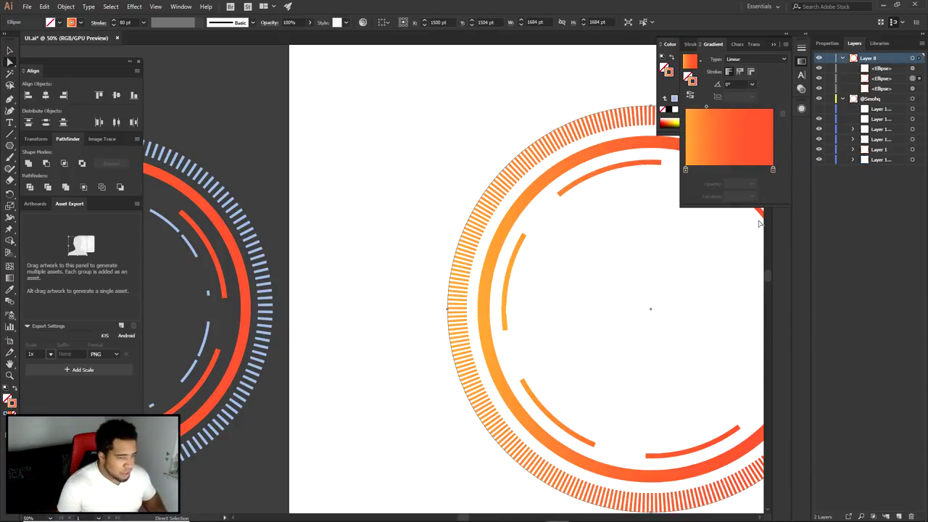
pyautogui.doubleClick(773, 169)
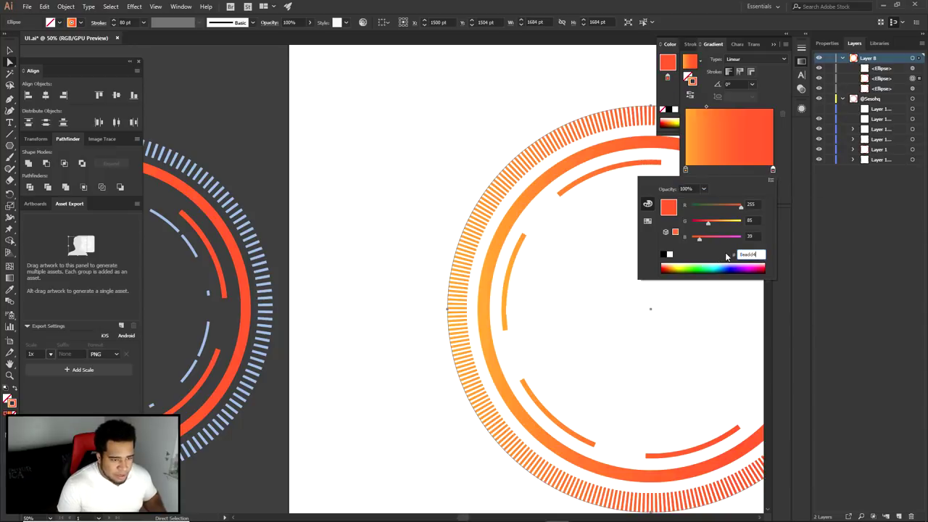
pyautogui.press('Return')
pyautogui.click(615, 302)
# - Open the fill gradient of the reference's blue tick ring and copy the hex code of its start colour stop
pyautogui.click(241, 227)
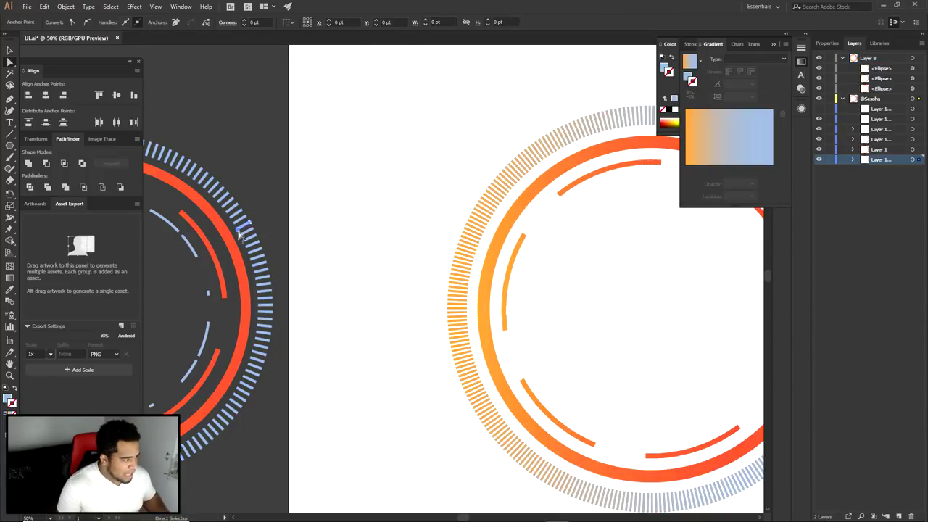
pyautogui.doubleClick(5, 399)
pyautogui.click(764, 299)
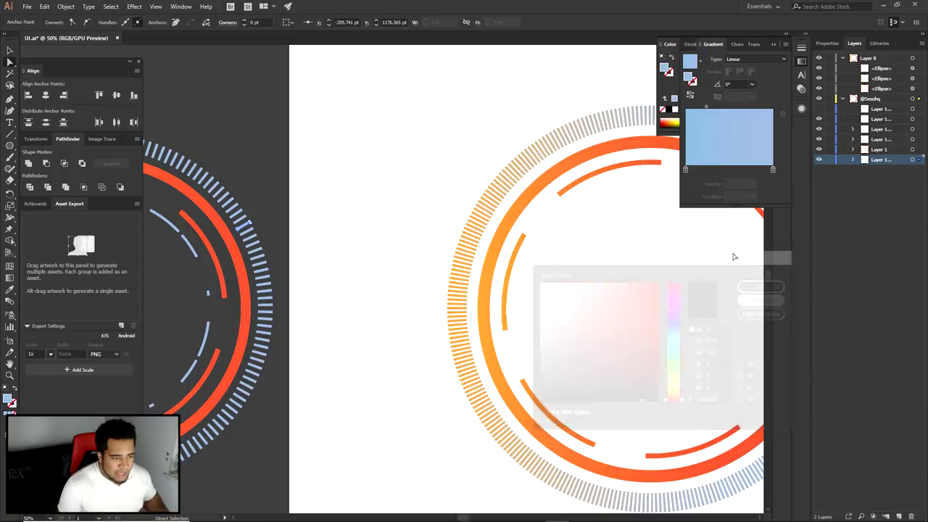
pyautogui.doubleClick(686, 171)
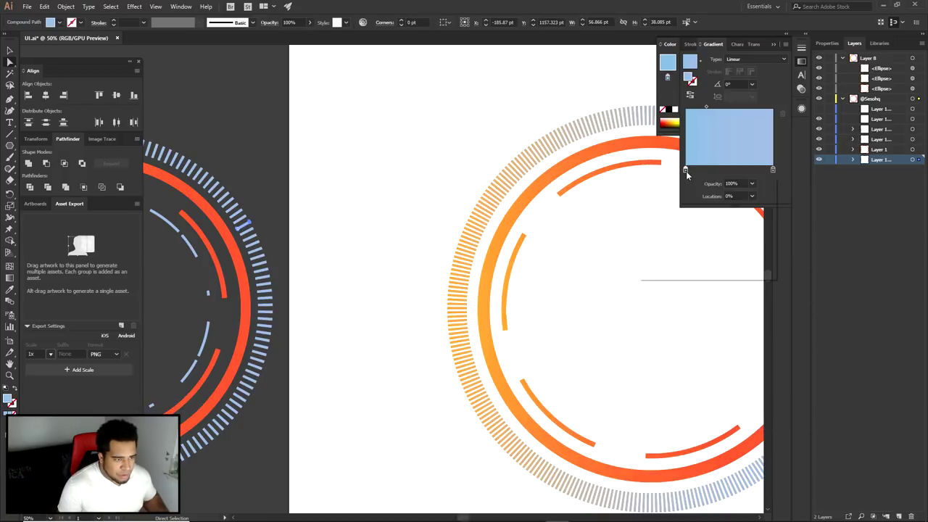
pyautogui.click(755, 254)
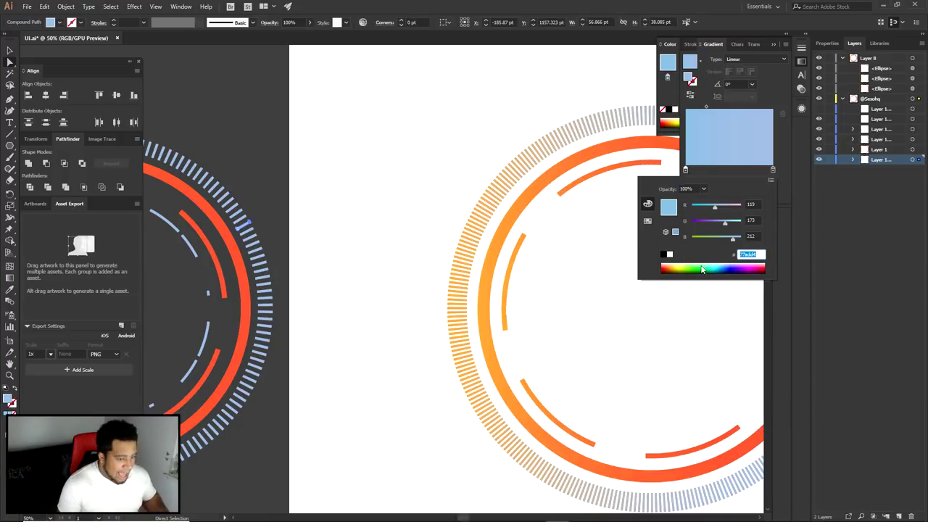
# - Set the start colour stop of the dashed outer ring's stroke gradient to the copied blue, 77add4
pyautogui.click(560, 149)
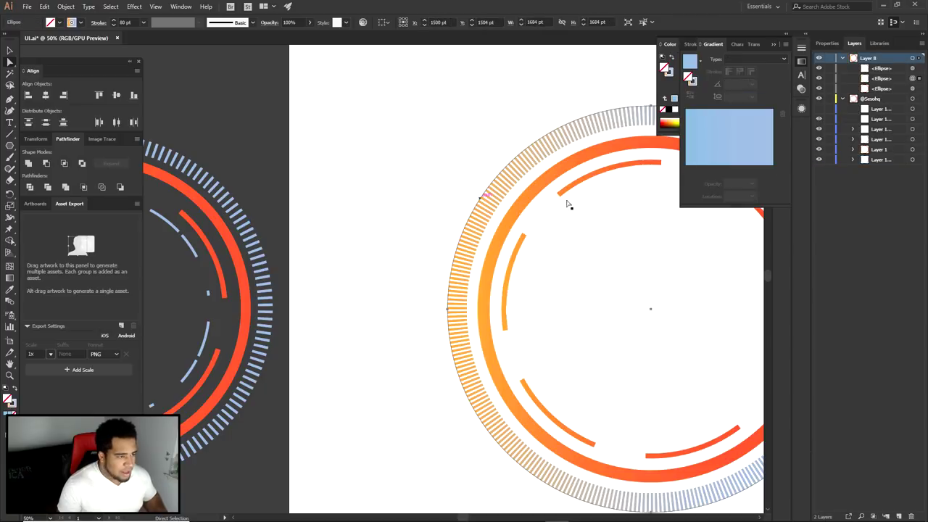
pyautogui.click(13, 404)
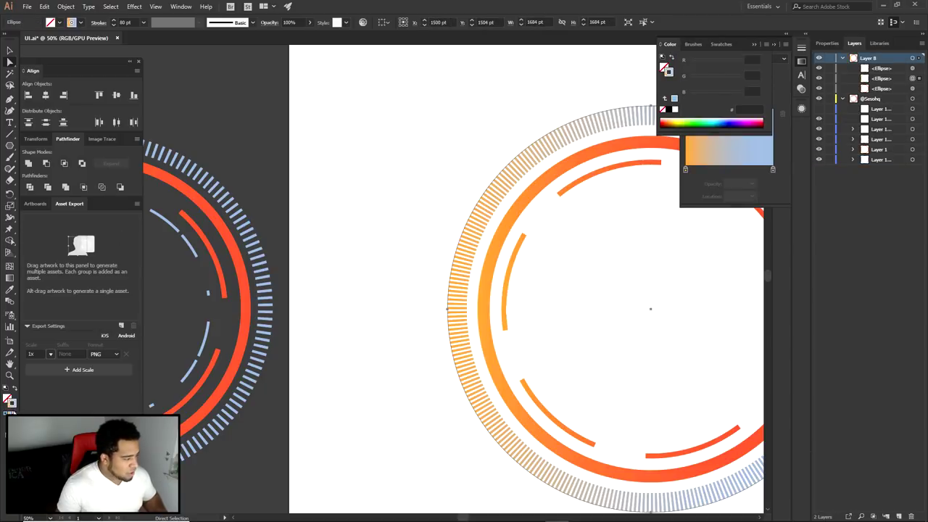
pyautogui.doubleClick(686, 171)
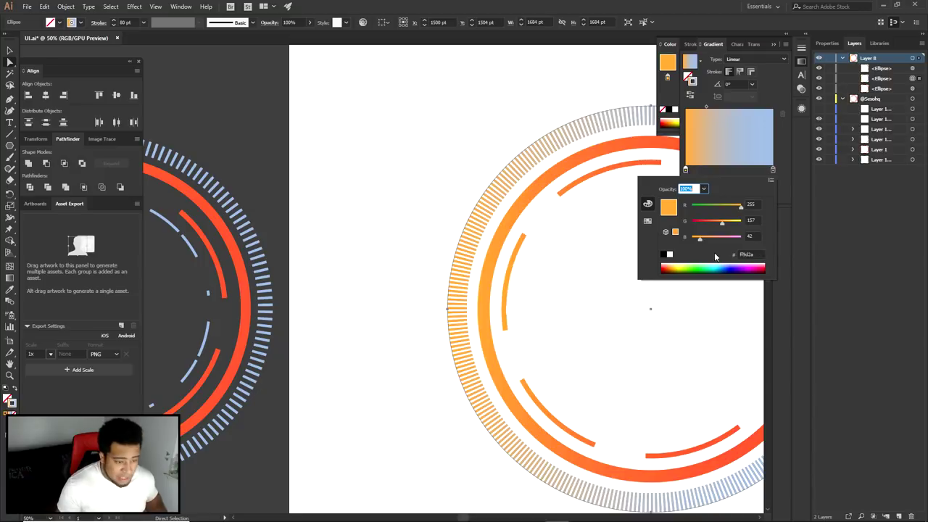
pyautogui.moveTo(760, 255); pyautogui.dragTo(700, 244)
pyautogui.hotkey('ctrl', 'v')
pyautogui.press('Return')
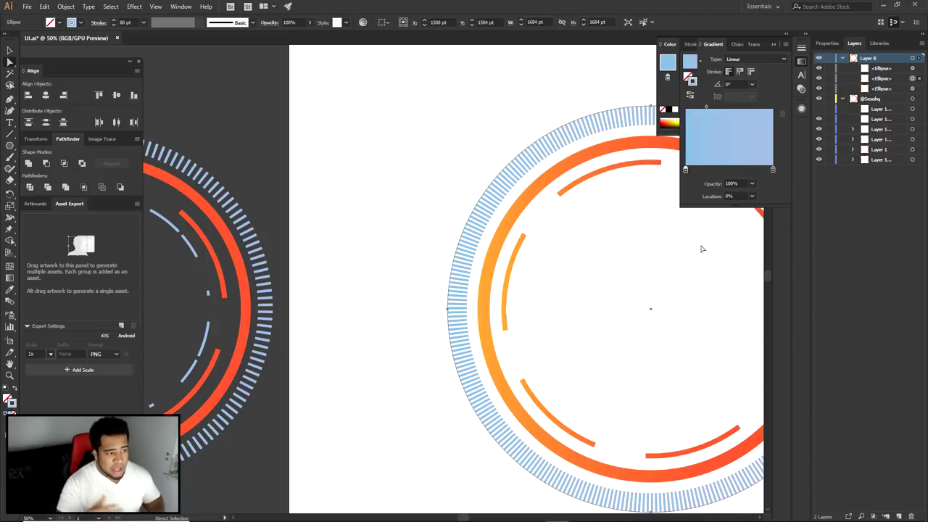
pyautogui.click(626, 256)
# - Try to copy the outer ring's blue gradient onto the dashed inner ring with the Eyedropper, and undo it
pyautogui.hscroll(5, 628, 280)
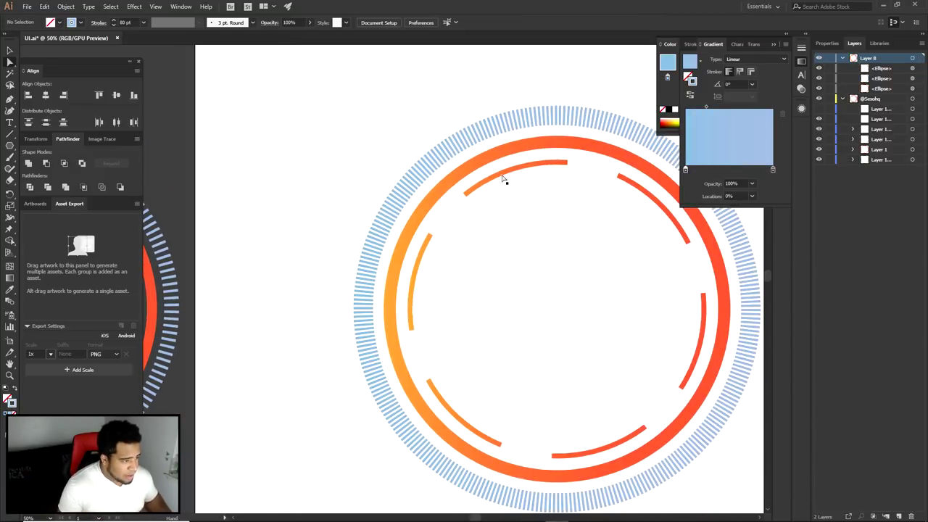
pyautogui.click(500, 179)
pyautogui.press('i')
pyautogui.click(494, 132)
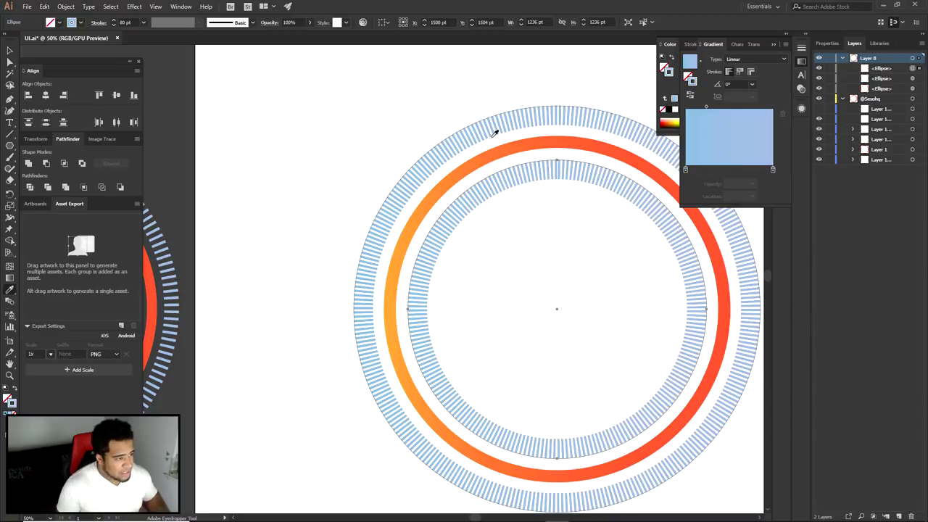
pyautogui.hotkey('ctrl', 'z')
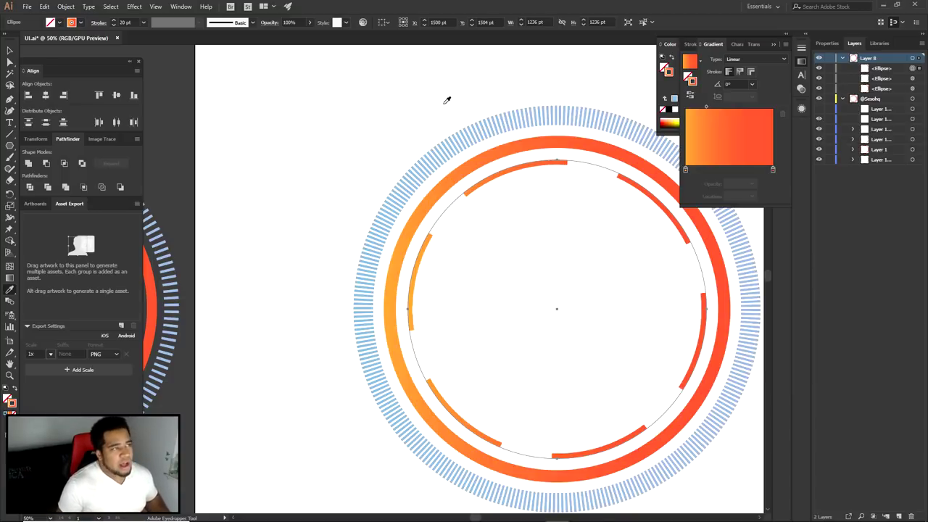
# - Set the start colour stop of the dashed inner ring's stroke gradient to the copied blue, 77add4
pyautogui.doubleClick(689, 171)
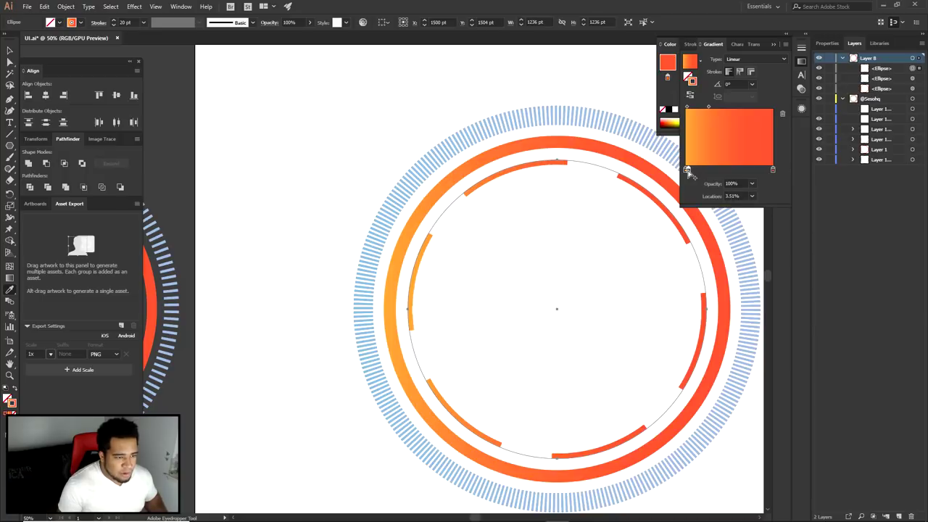
pyautogui.click(686, 172)
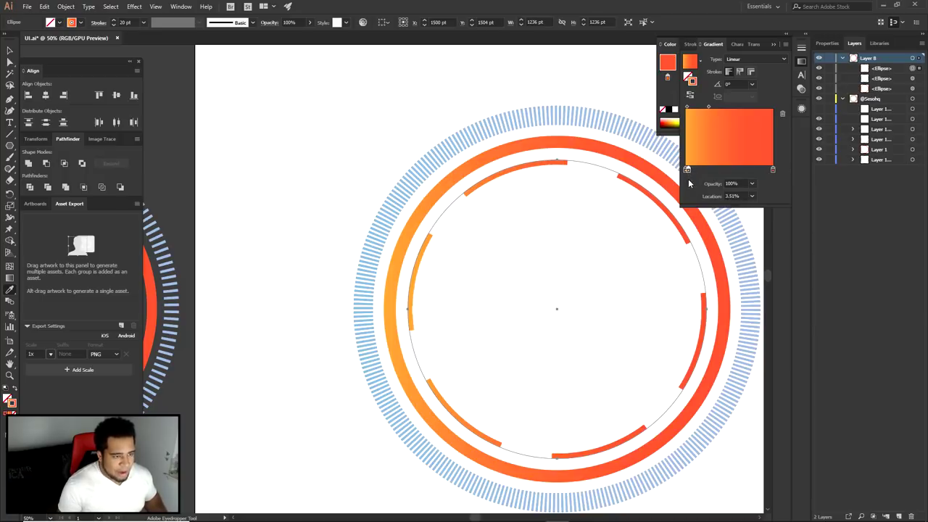
pyautogui.doubleClick(685, 172)
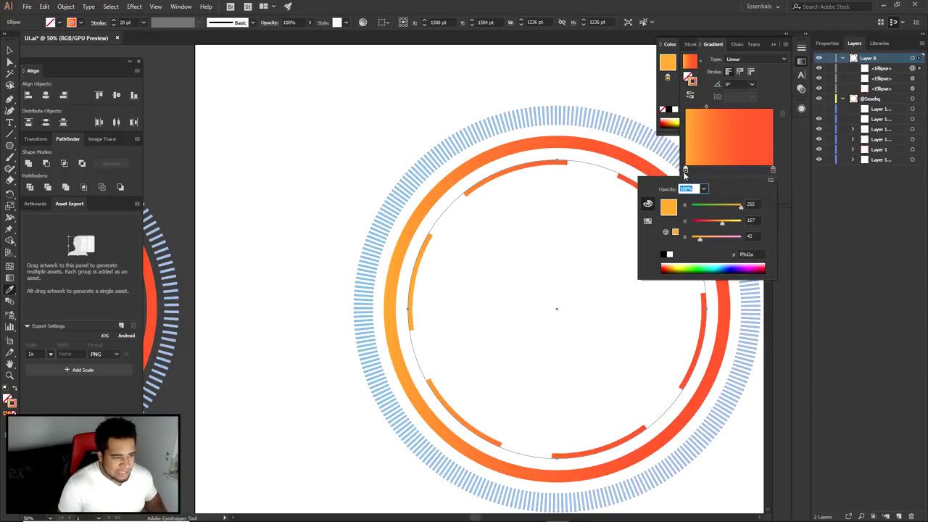
pyautogui.click(746, 253)
pyautogui.doubleClick(744, 253)
pyautogui.hotkey('ctrl', 'v')
pyautogui.press('Return')
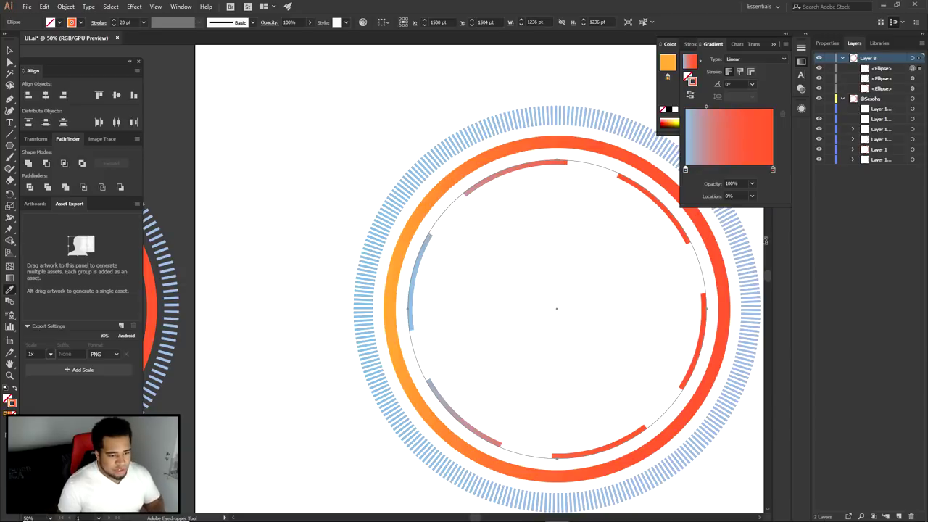
# - Copy the hex code of the end colour stop from the reference blue tick ring's fill gradient
pyautogui.press('a')
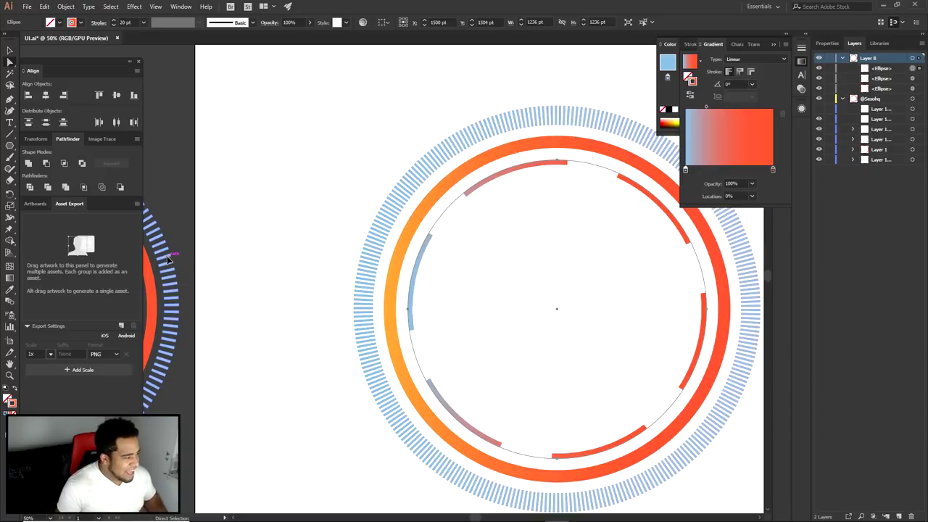
pyautogui.click(164, 258)
pyautogui.click(7, 398)
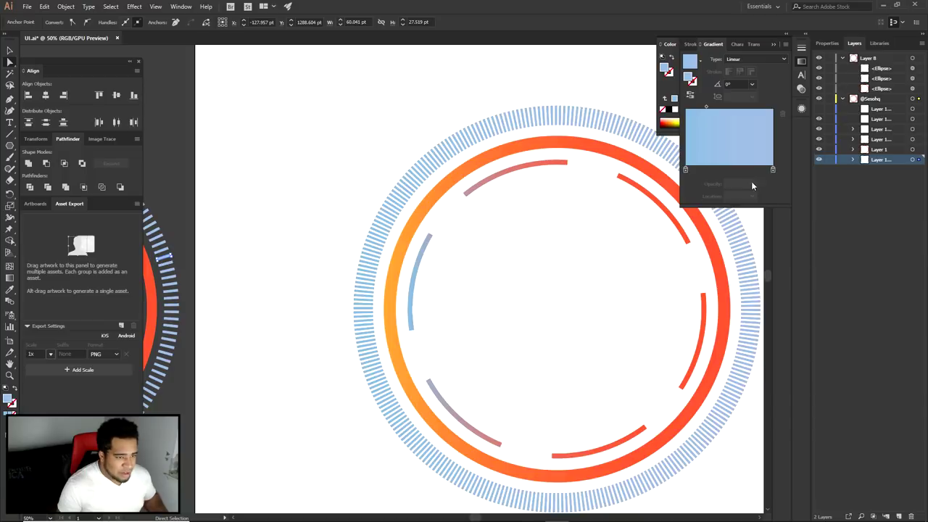
pyautogui.doubleClick(774, 169)
pyautogui.click(755, 255)
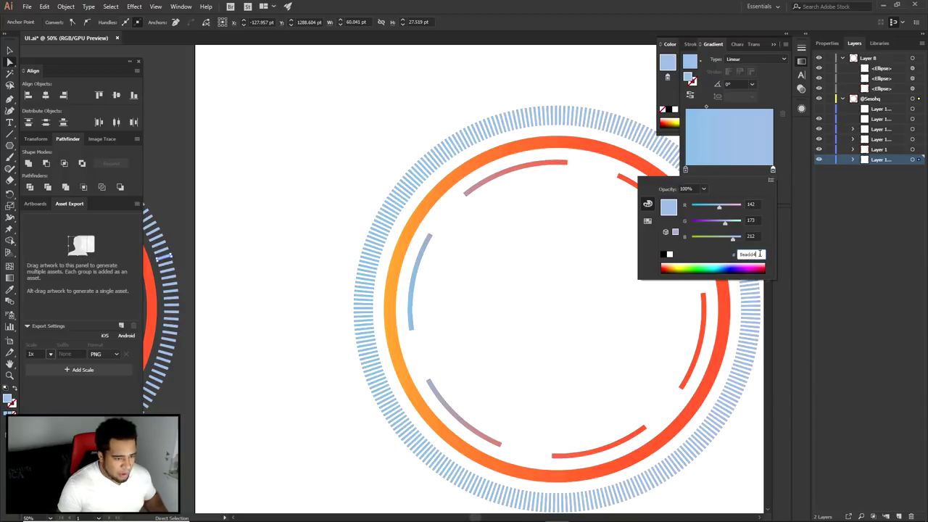
# - Set the end colour stop of the dashed inner ring's stroke gradient to 8eadd4 and deselect the ring
pyautogui.click(535, 162)
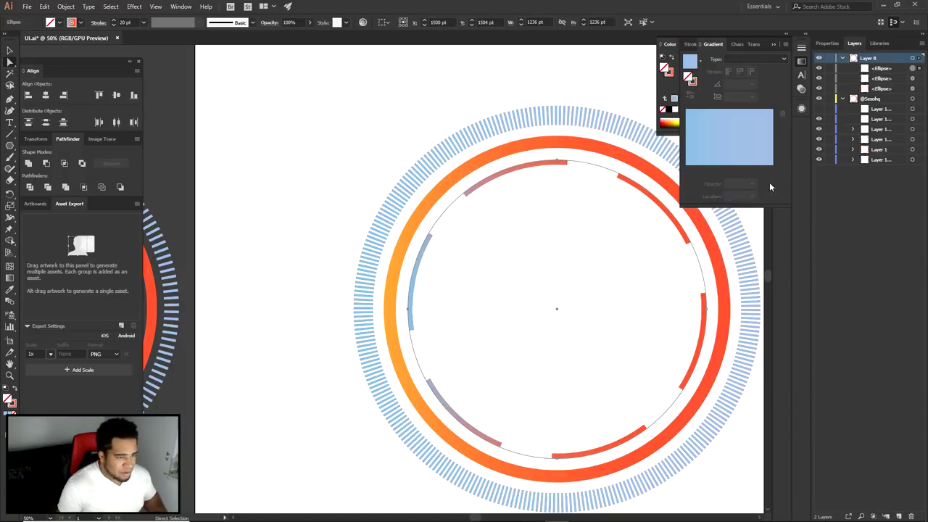
pyautogui.click(14, 404)
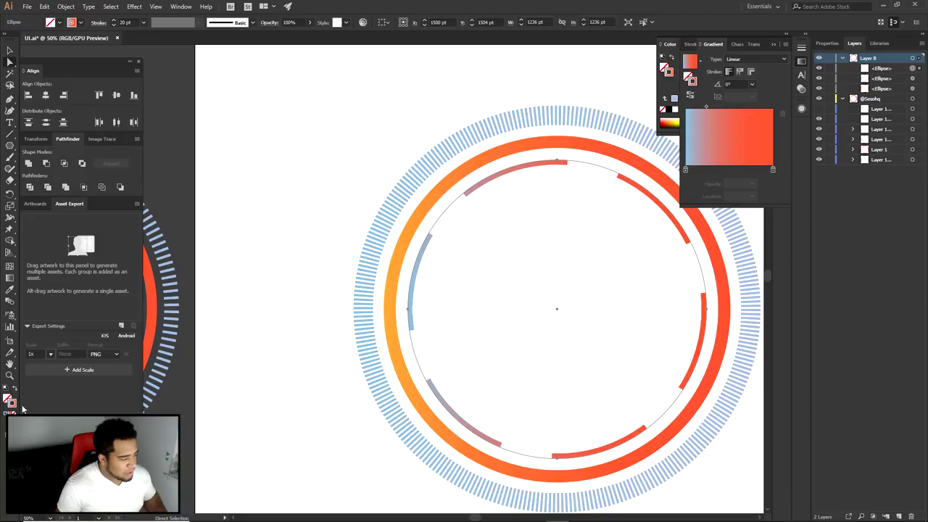
pyautogui.click(771, 170)
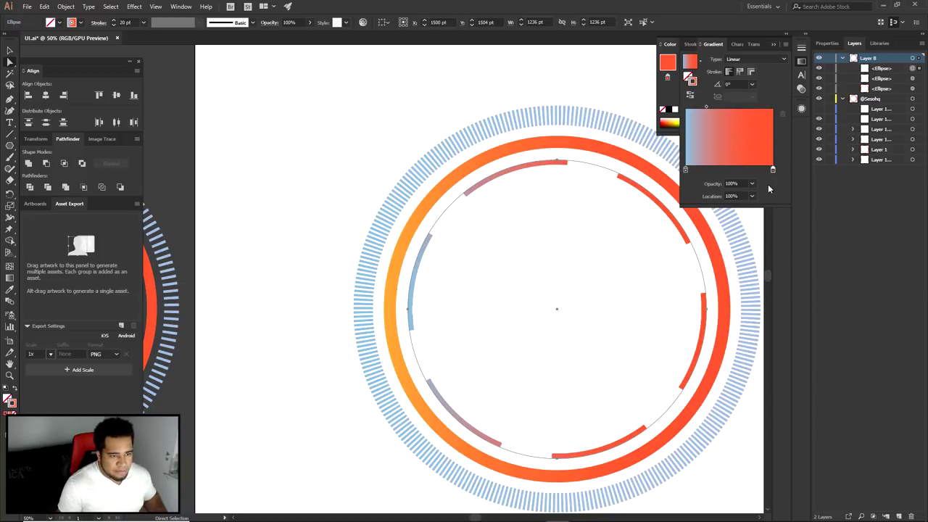
pyautogui.doubleClick(773, 171)
pyautogui.click(758, 253)
pyautogui.moveTo(758, 253); pyautogui.dragTo(718, 254)
pyautogui.hotkey('ctrl', 'v')
pyautogui.click(556, 257)
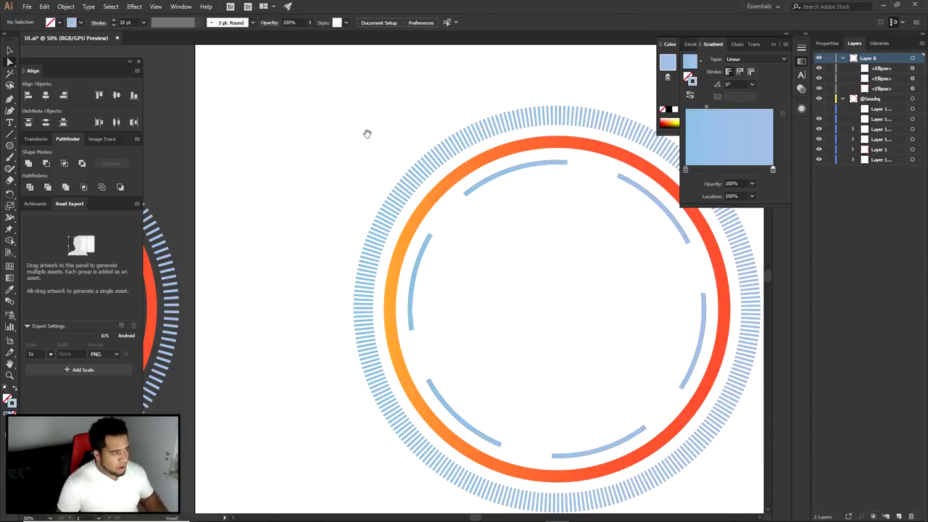
# - Select the blue dashed inner ring on the artboard
pyautogui.moveTo(367, 135); pyautogui.dragTo(517, 176)
pyautogui.scroll(-1, 531, 225)
pyautogui.moveTo(553, 273); pyautogui.dragTo(501, 263)
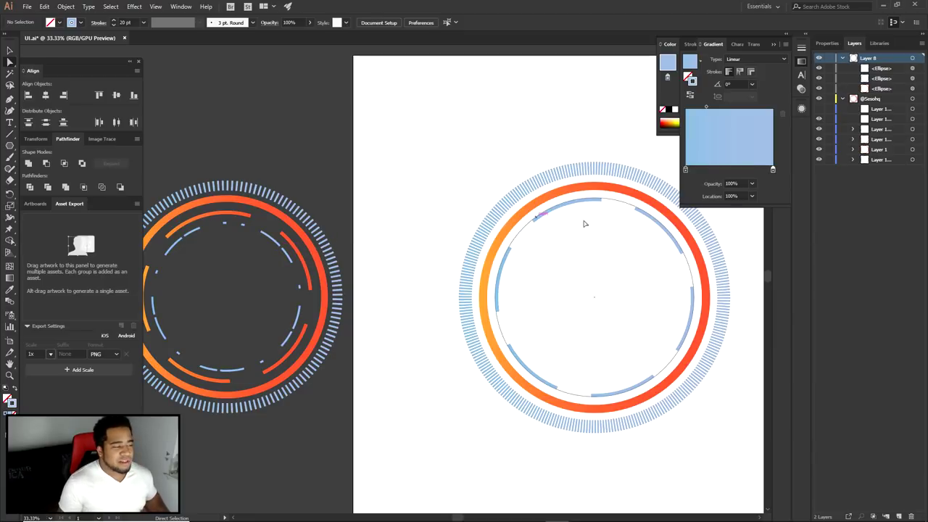
pyautogui.click(641, 217)
pyautogui.click(618, 200)
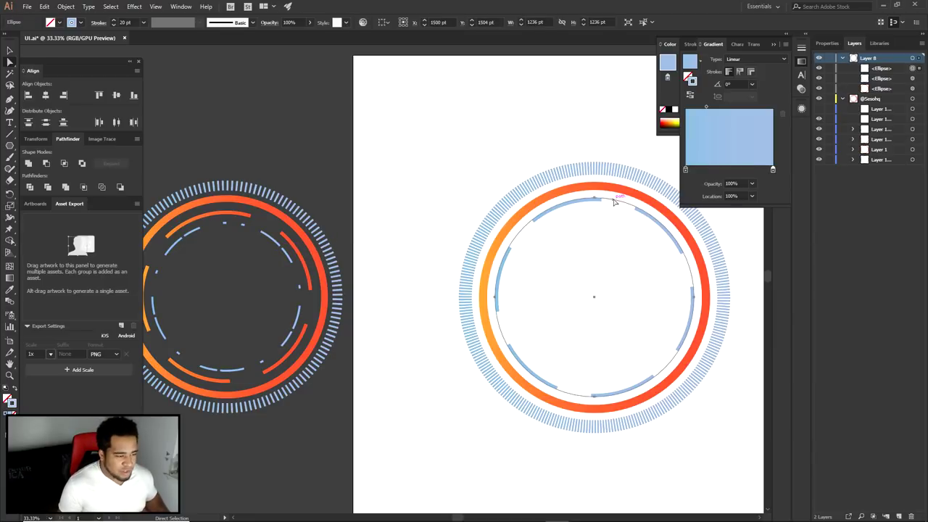
pyautogui.click(886, 88)
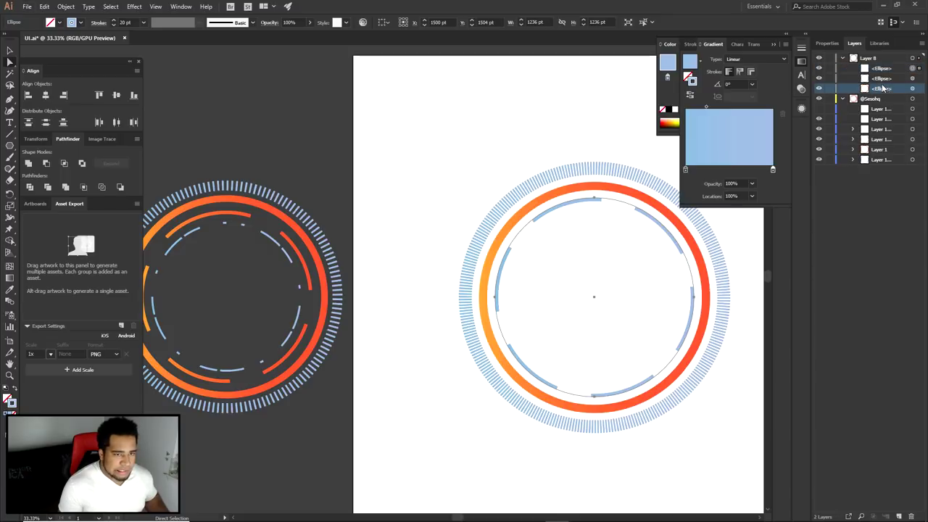
pyautogui.click(881, 70)
pyautogui.moveTo(636, 211); pyautogui.dragTo(544, 240)
pyautogui.hotkey('ctrl', 'z')
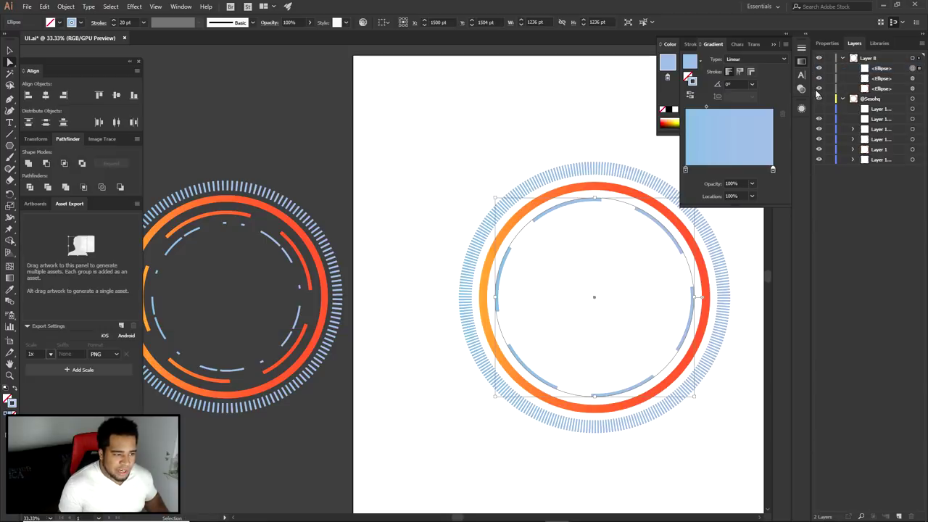
pyautogui.click(819, 96)
pyautogui.click(818, 96)
pyautogui.press('a')
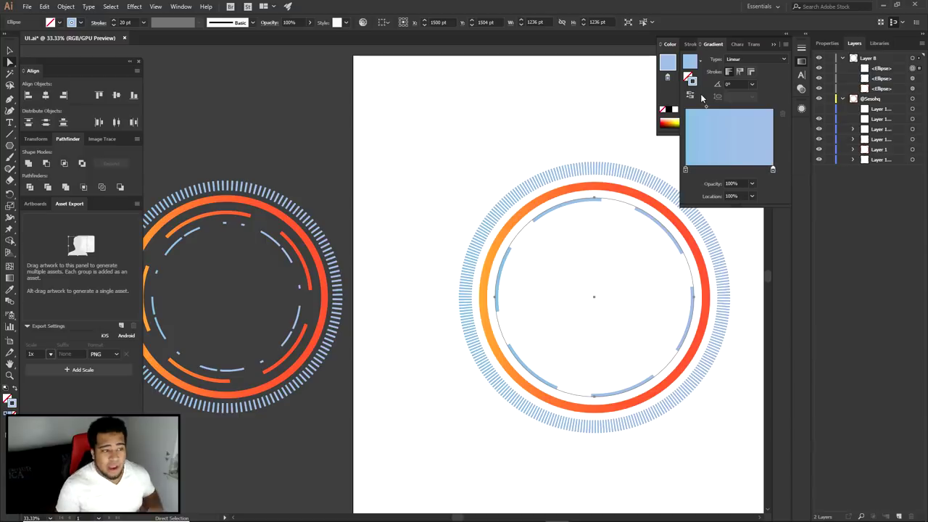
# - Duplicate the blue dashed inner ring and scale the copy down about its centre to about 1018 pt in diameter
pyautogui.click(887, 71)
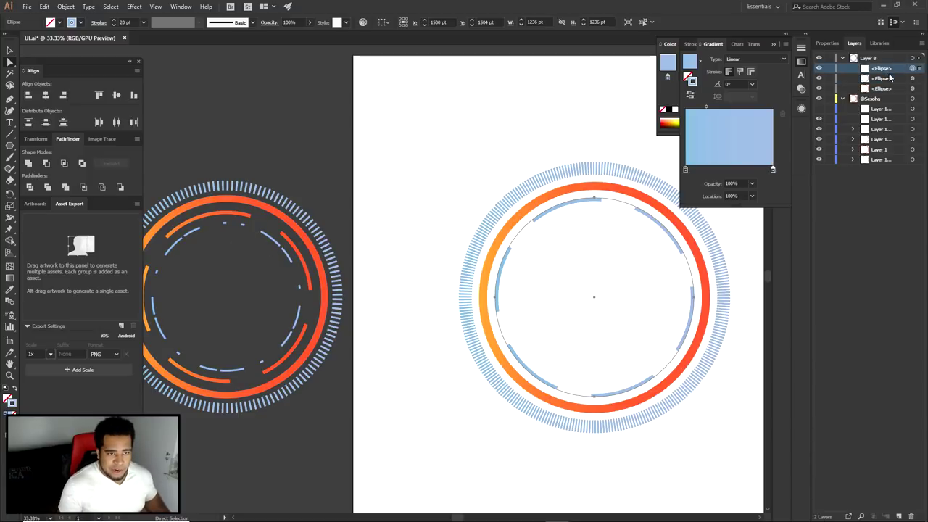
pyautogui.moveTo(895, 69); pyautogui.dragTo(863, 73)
pyautogui.moveTo(624, 243); pyautogui.dragTo(529, 227)
pyautogui.press('v')
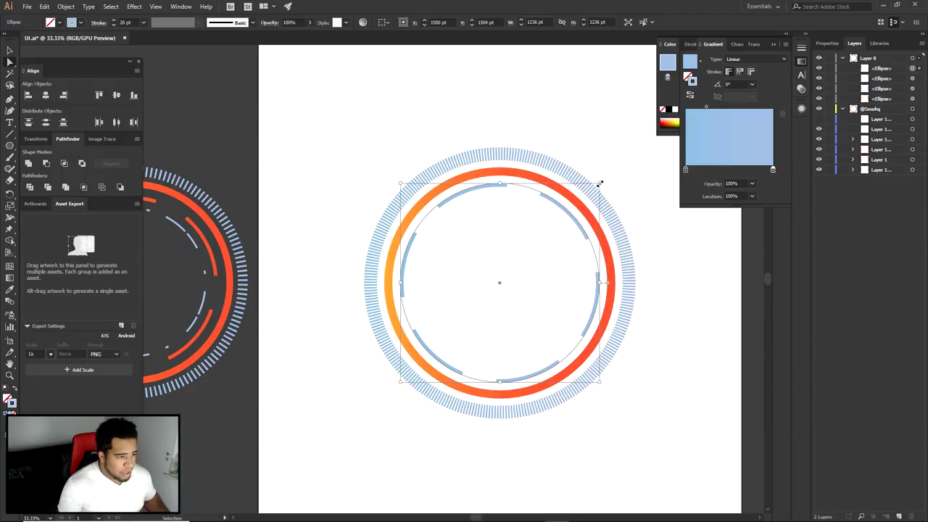
pyautogui.moveTo(599, 184); pyautogui.dragTo(581, 203)
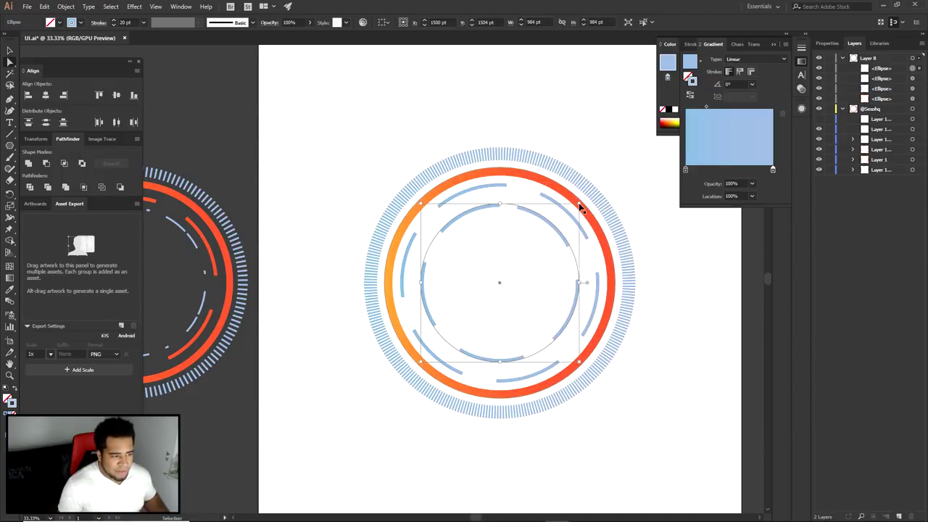
pyautogui.moveTo(581, 204); pyautogui.dragTo(605, 193)
# - Add a second dash of 20 pt to the innermost blue dashed ring's stroke pattern
pyautogui.press('a')
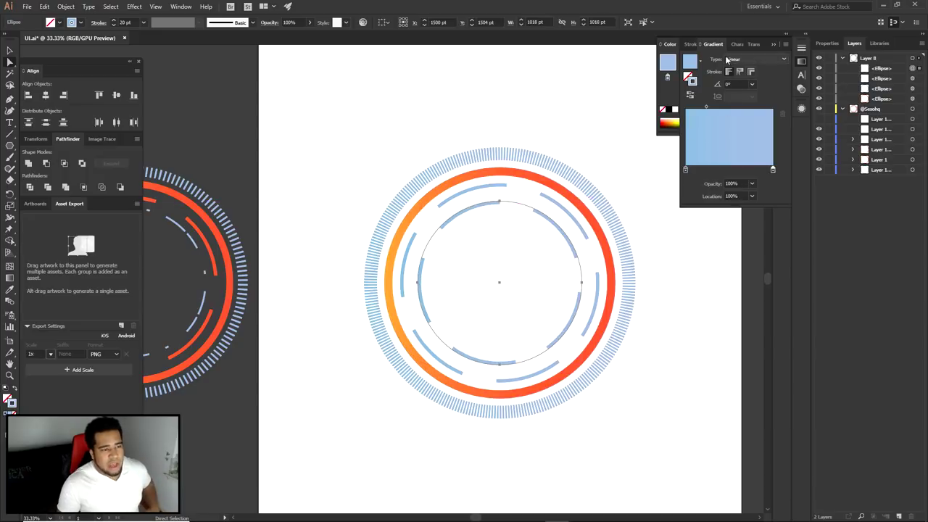
pyautogui.click(694, 45)
pyautogui.click(722, 126)
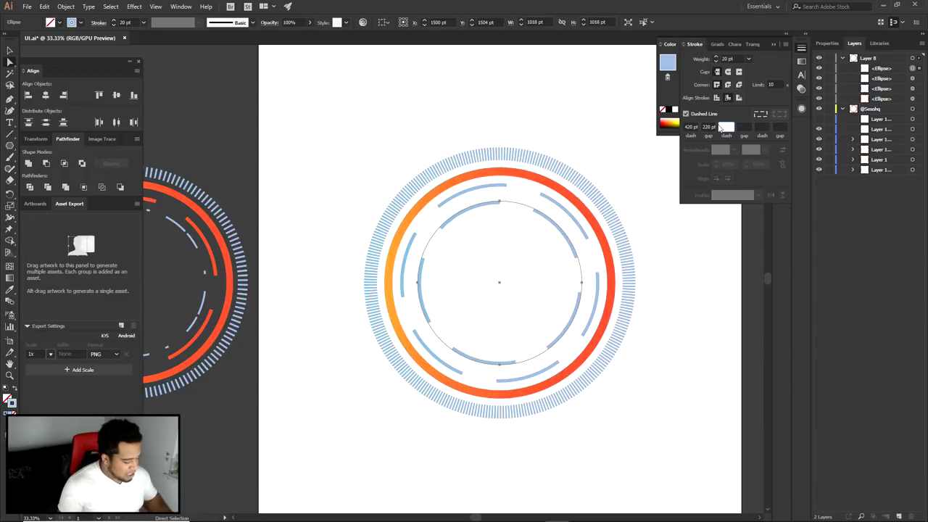
pyautogui.press('Return')
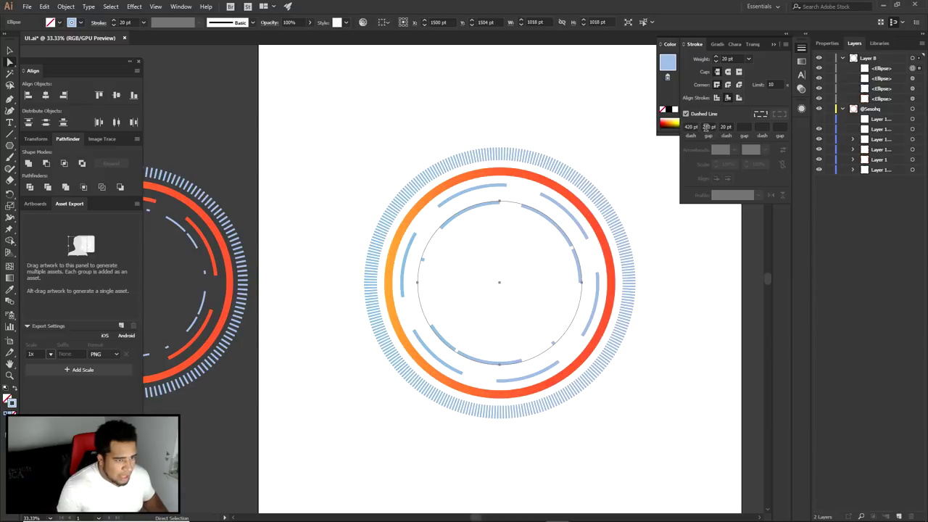
# - Try longer lengths for the innermost dashed ring's second dash, finishing with 30 pt
pyautogui.click(728, 127)
pyautogui.scroll(14, 729, 127)
pyautogui.press('Up')
pyautogui.press('Up')
pyautogui.press('Up')
pyautogui.press('Up')
pyautogui.press('Up')
pyautogui.press('Up')
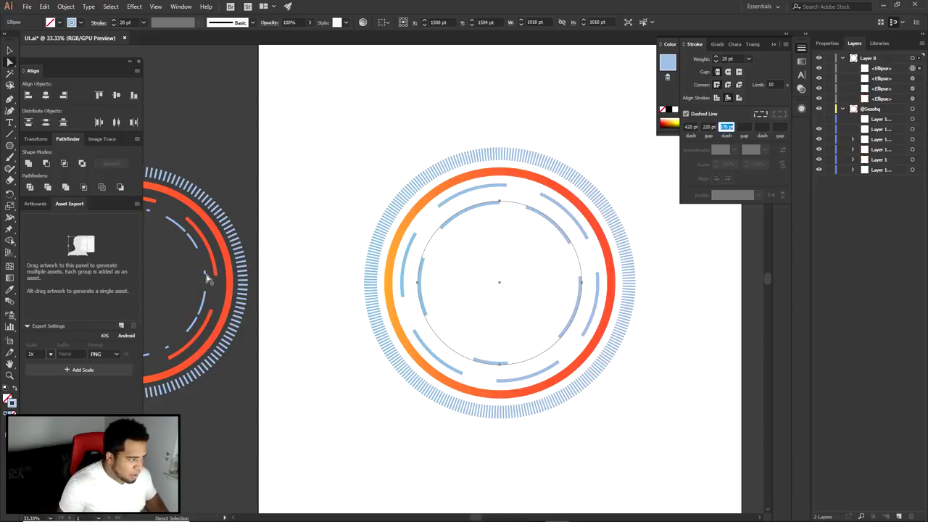
pyautogui.hotkey('shift', 'Down')
pyautogui.hotkey('shift', 'Down')
pyautogui.hotkey('shift', 'Down')
pyautogui.hotkey('shift', 'Down')
pyautogui.hotkey('shift', 'Down')
pyautogui.hotkey('shift', 'Down')
pyautogui.hotkey('shift', 'Down')
pyautogui.hotkey('shift', 'Down')
pyautogui.hotkey('shift', 'Down')
pyautogui.hotkey('shift', 'Down')
pyautogui.hotkey('shift', 'Down')
pyautogui.hotkey('shift', 'Down')
pyautogui.hotkey('shift', 'Down')
pyautogui.hotkey('shift', 'Down')
pyautogui.hotkey('shift', 'Down')
pyautogui.hotkey('shift', 'Down')
pyautogui.hotkey('shift', 'Down')
pyautogui.hotkey('shift', 'Down')
pyautogui.hotkey('shift', 'Down')
pyautogui.hotkey('shift', 'Down')
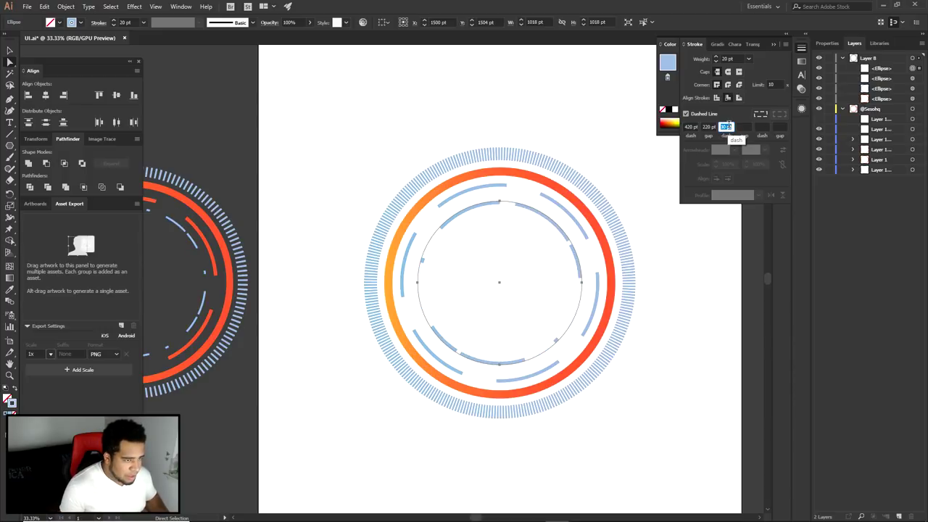
# - Try smaller gaps in the innermost dashed ring's stroke pattern and set the gap to 150 pt
pyautogui.click(711, 127)
pyautogui.hotkey('shift', 'Down')
pyautogui.hotkey('shift', 'Down')
pyautogui.hotkey('shift', 'Down')
pyautogui.hotkey('shift', 'Down')
pyautogui.hotkey('shift', 'Down')
pyautogui.hotkey('shift', 'Down')
pyautogui.hotkey('shift', 'Down')
pyautogui.hotkey('shift', 'Down')
pyautogui.hotkey('shift', 'Down')
pyautogui.hotkey('shift', 'Down')
pyautogui.hotkey('shift', 'Down')
pyautogui.hotkey('shift', 'Down')
pyautogui.hotkey('shift', 'Down')
pyautogui.hotkey('shift', 'Down')
pyautogui.hotkey('shift', 'Down')
pyautogui.hotkey('shift', 'Down')
pyautogui.hotkey('shift', 'Down')
pyautogui.hotkey('shift', 'Down')
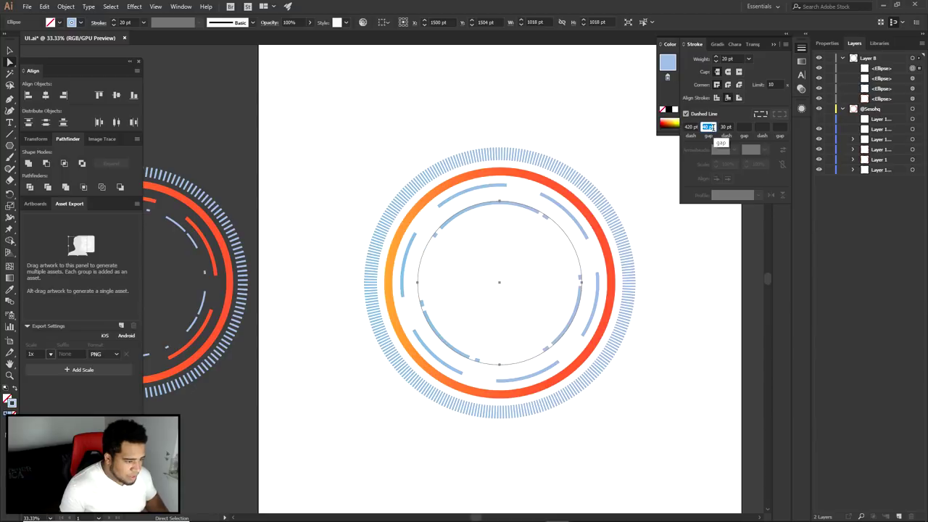
pyautogui.hotkey('shift', 'Down')
pyautogui.hotkey('shift', 'Down')
pyautogui.hotkey('shift', 'Down')
pyautogui.hotkey('shift', 'Up')
pyautogui.hotkey('shift', 'Up')
pyautogui.hotkey('shift', 'Up')
pyautogui.hotkey('shift', 'Up')
pyautogui.hotkey('shift', 'Up')
pyautogui.hotkey('shift', 'Up')
pyautogui.hotkey('shift', 'Up')
pyautogui.hotkey('shift', 'Up')
pyautogui.hotkey('shift', 'Up')
pyautogui.hotkey('shift', 'Up')
pyautogui.hotkey('shift', 'Up')
pyautogui.hotkey('shift', 'Up')
pyautogui.hotkey('shift', 'Up')
pyautogui.hotkey('shift', 'Up')
pyautogui.hotkey('shift', 'Up')
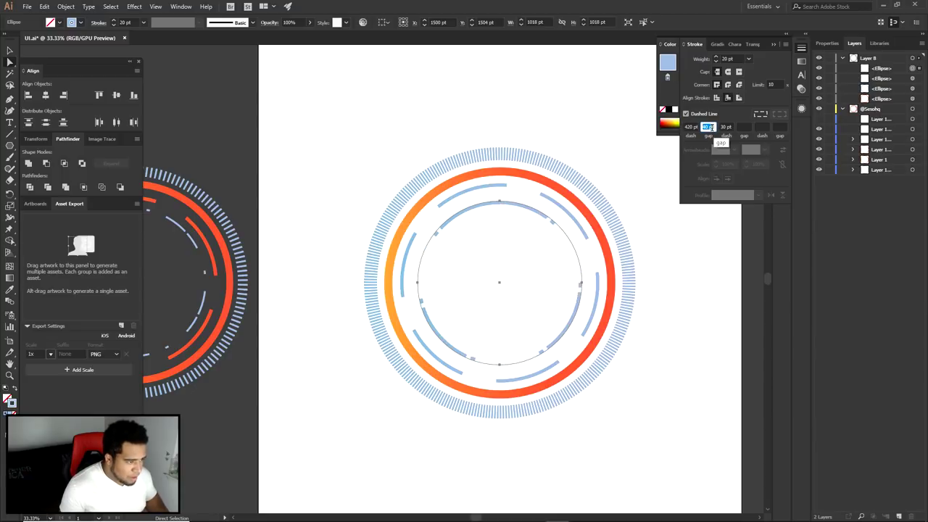
# - Set the second dash of the innermost dashed ring to 80 pt after trying other lengths
pyautogui.click(726, 127)
pyautogui.press('Up')
pyautogui.press('Up')
pyautogui.press('Up')
pyautogui.press('Up')
pyautogui.press('Up')
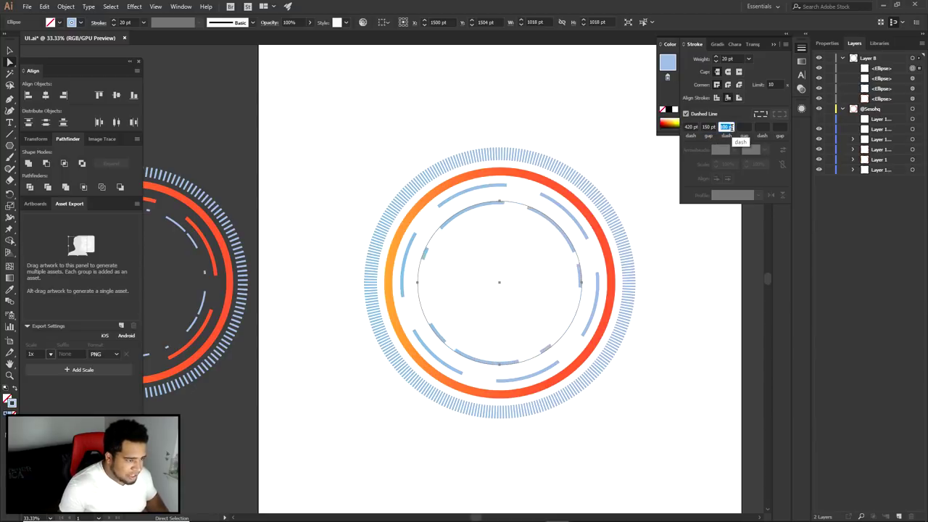
pyautogui.press('Up')
pyautogui.press('Up')
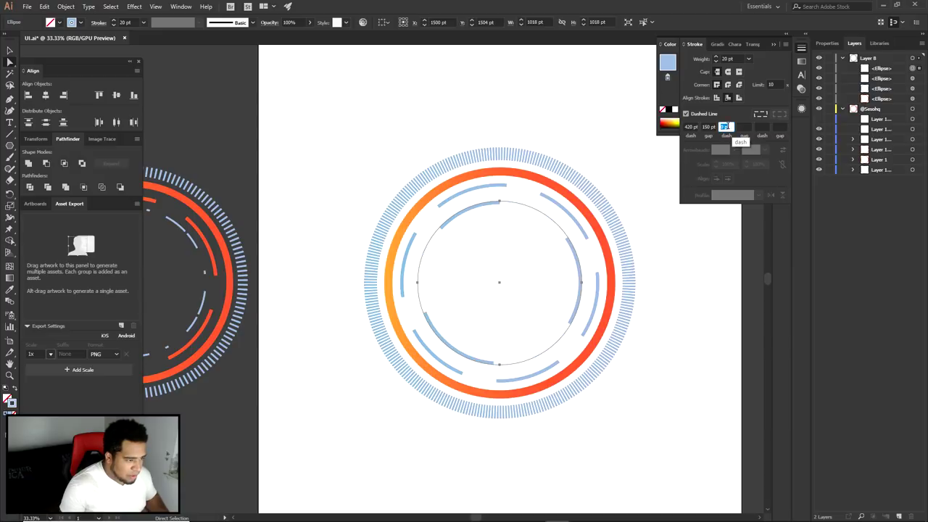
pyautogui.hotkey('shift', 'Up')
pyautogui.hotkey('shift', 'Up')
pyautogui.hotkey('shift', 'Up')
pyautogui.hotkey('shift', 'Up')
pyautogui.hotkey('shift', 'Up')
pyautogui.hotkey('shift', 'Up')
pyautogui.hotkey('shift', 'Up')
pyautogui.hotkey('shift', 'Up')
# - Shorten the first dash of the innermost dashed ring to 130 pt
pyautogui.click(685, 127)
pyautogui.hotkey('shift', 'Down')
pyautogui.hotkey('shift', 'Down')
pyautogui.hotkey('shift', 'Down')
pyautogui.hotkey('shift', 'Down')
pyautogui.hotkey('shift', 'Down')
pyautogui.press('Up')
pyautogui.press('Up')
pyautogui.press('Up')
pyautogui.press('Up')
pyautogui.press('Up')
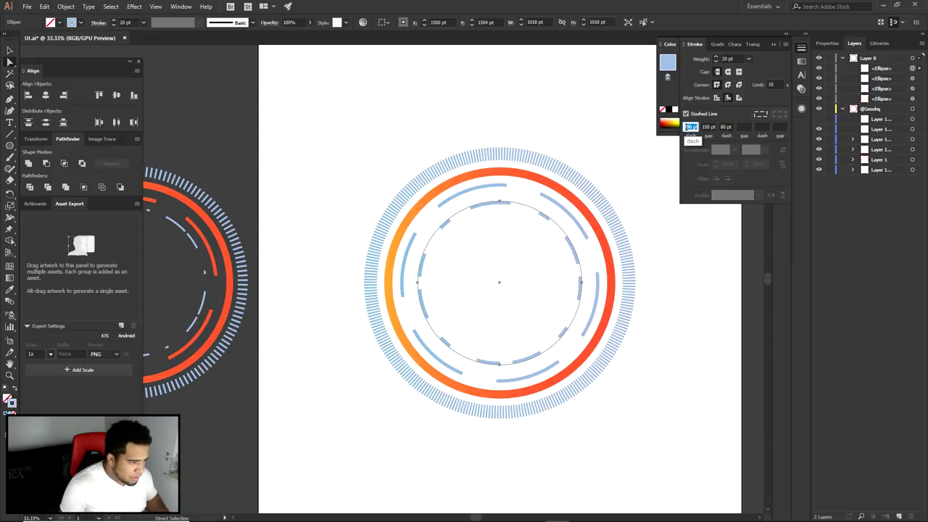
pyautogui.press('Up')
pyautogui.press('Up')
pyautogui.press('Up')
pyautogui.press('Up')
pyautogui.press('Up')
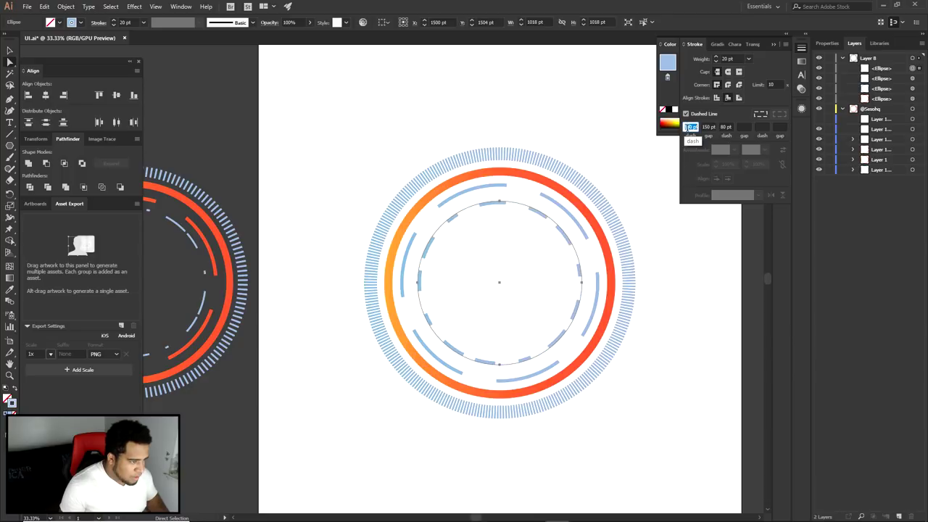
# - Set the second dash of the innermost dashed ring to 40 pt and deselect the ring
pyautogui.click(726, 127)
pyautogui.press('Down')
pyautogui.press('Down')
pyautogui.press('Down')
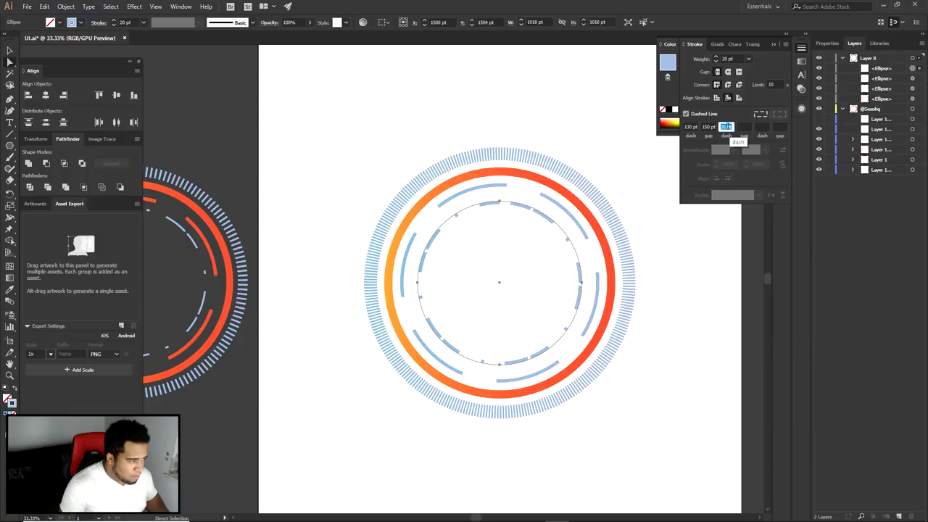
pyautogui.write('80')
pyautogui.click(624, 128)
pyautogui.press('space')
pyautogui.moveTo(617, 341); pyautogui.dragTo(638, 349)
pyautogui.click(587, 246)
pyautogui.click(729, 127)
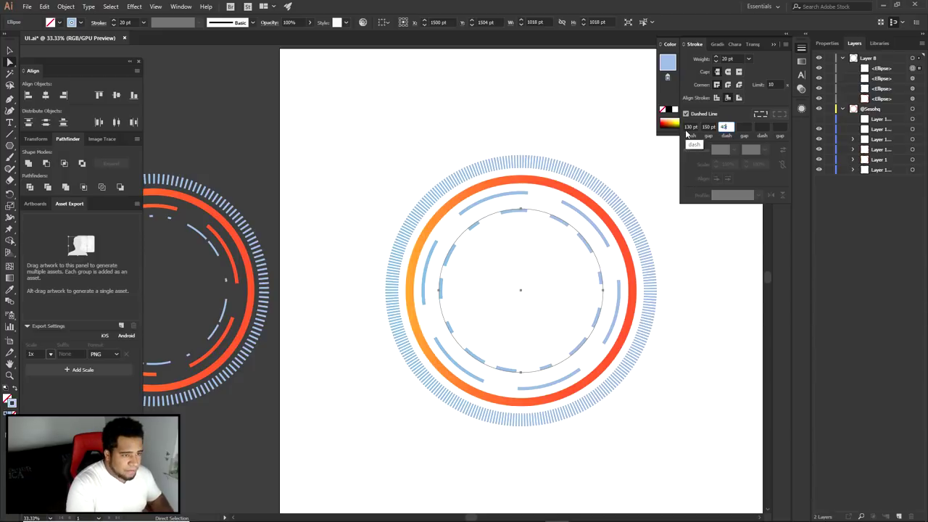
pyautogui.click(728, 127)
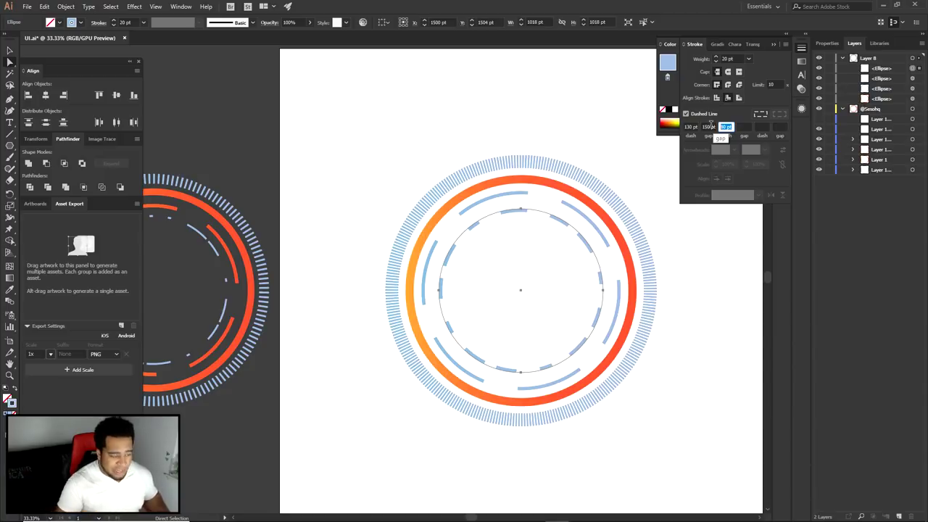
pyautogui.press('Return')
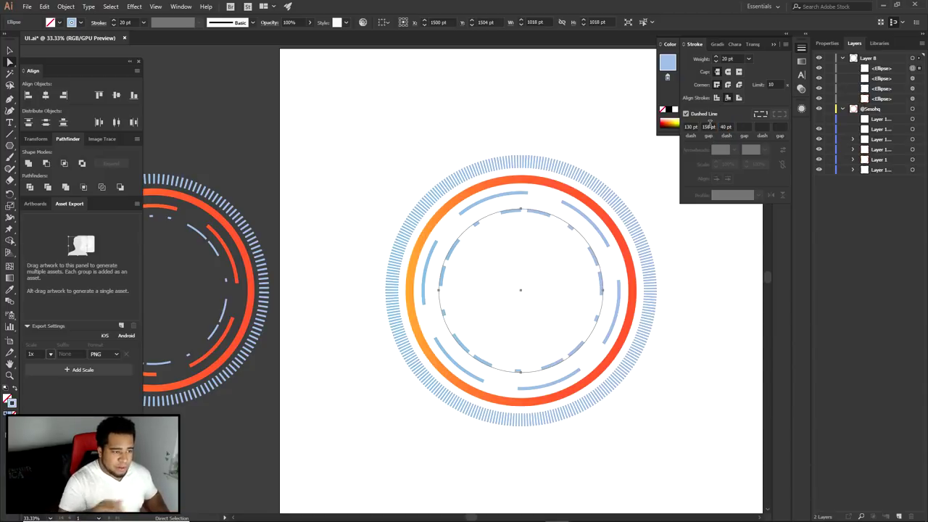
pyautogui.click(556, 123)
pyautogui.moveTo(501, 247); pyautogui.dragTo(581, 256)
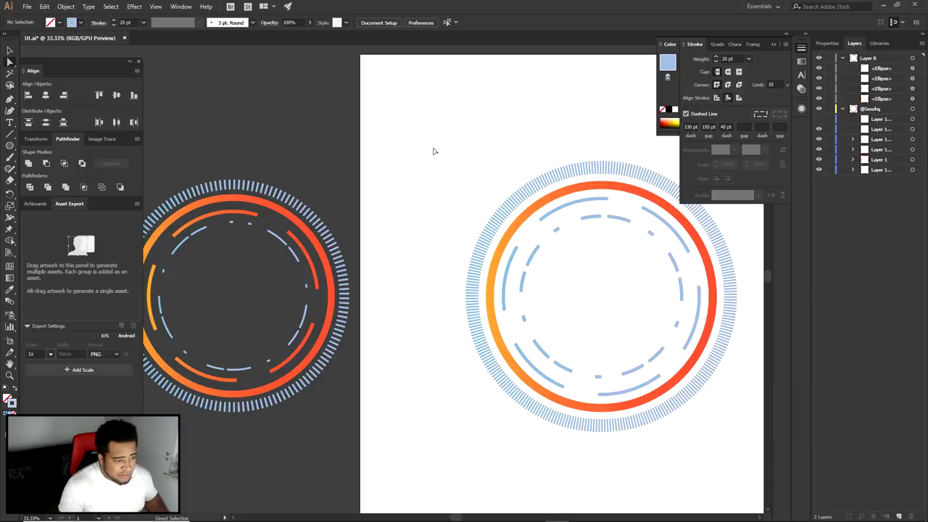
pyautogui.click(556, 209)
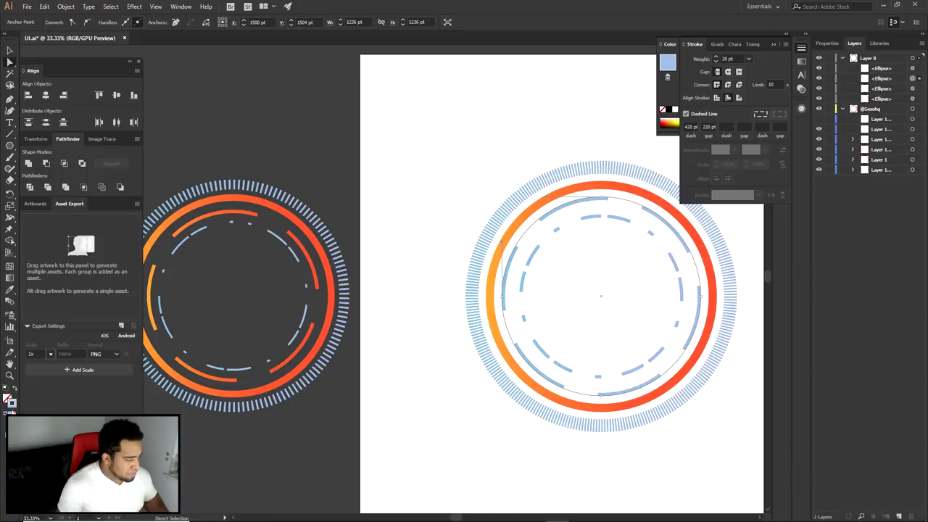
pyautogui.doubleClick(12, 405)
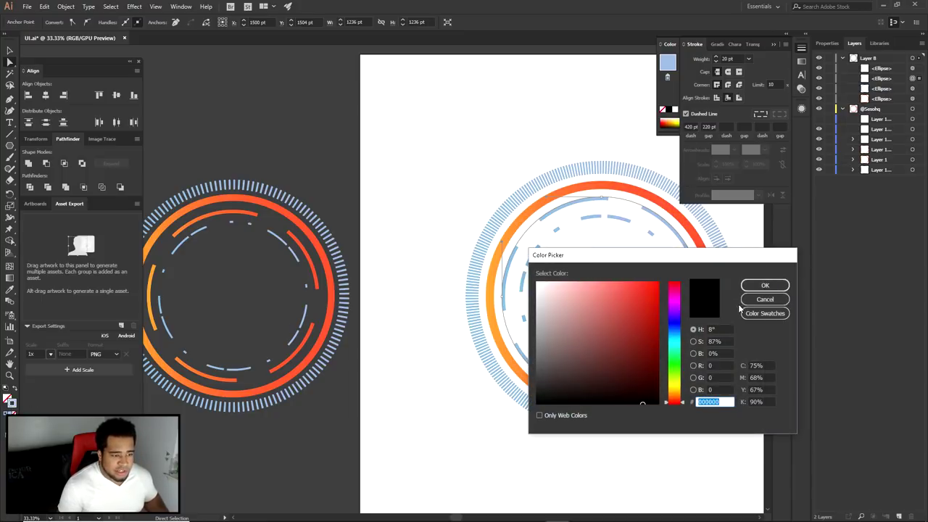
pyautogui.click(761, 299)
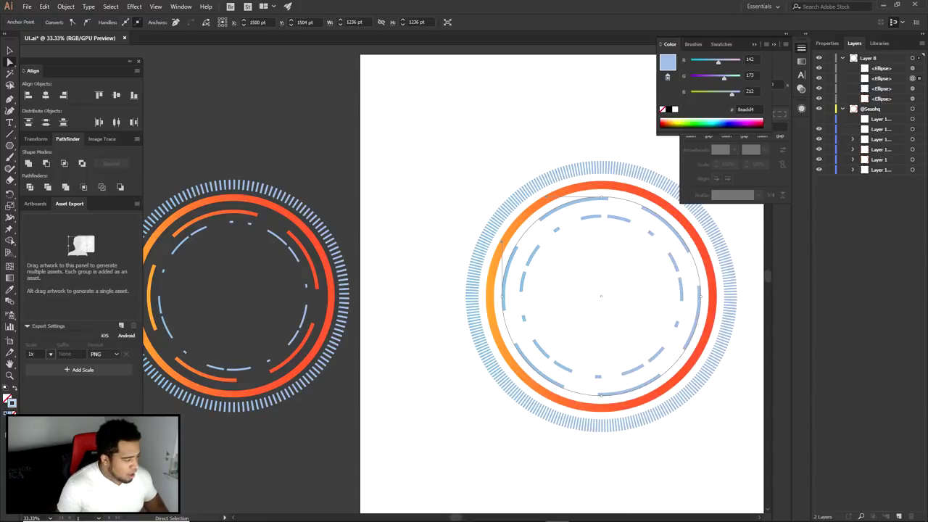
pyautogui.click(502, 131)
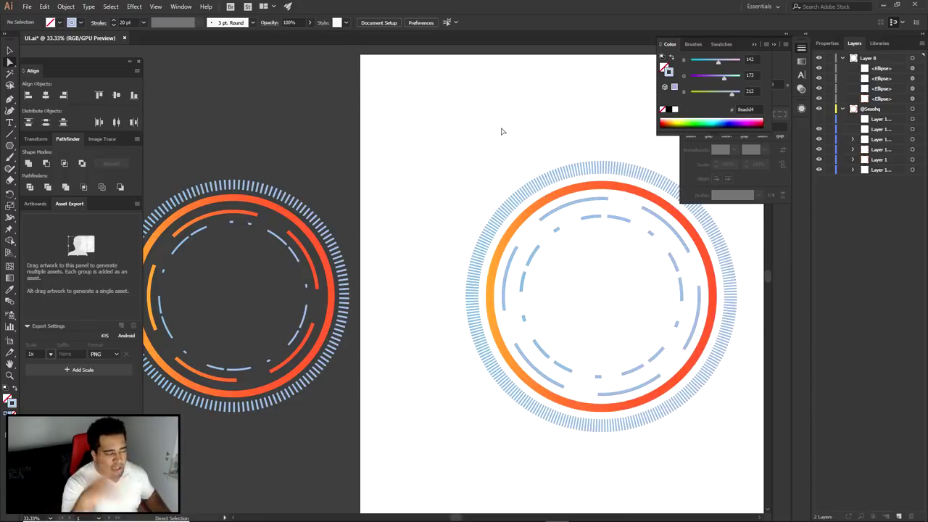
# - Duplicate the outer blue tick ring above the other ellipses and scale the copy about its centre to about half size, inside the dashed rings
pyautogui.moveTo(521, 239); pyautogui.dragTo(302, 264)
pyautogui.scroll(2, 364, 249)
pyautogui.scroll(-1, 391, 265)
pyautogui.moveTo(500, 286); pyautogui.dragTo(343, 272)
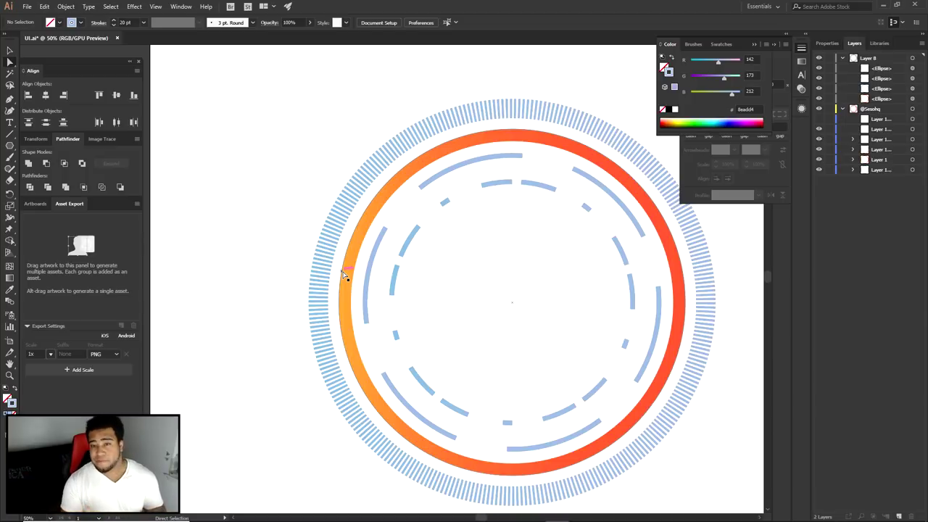
pyautogui.click(570, 128)
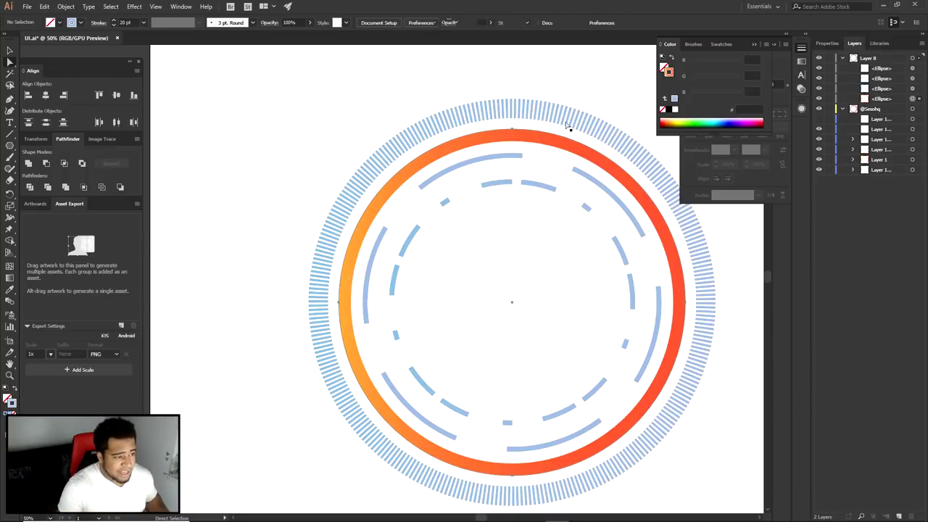
pyautogui.hscroll(3, 613, 148)
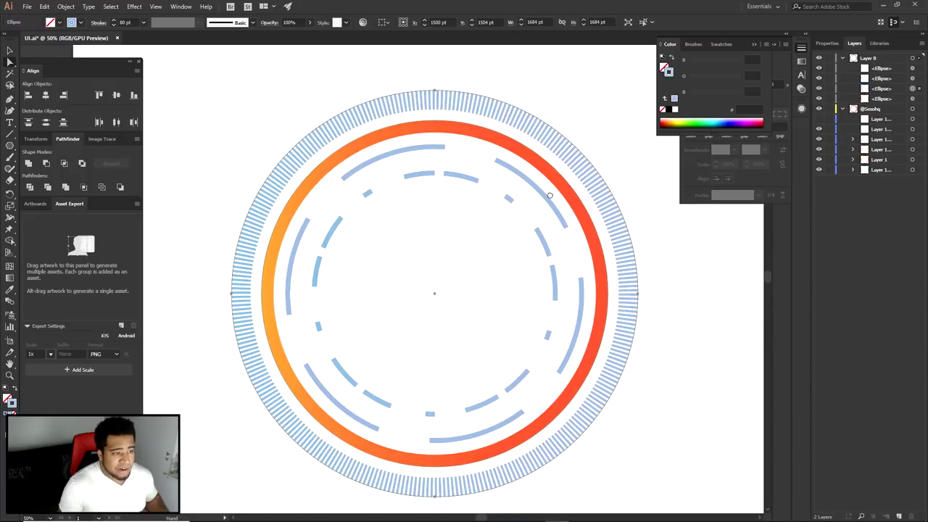
pyautogui.moveTo(877, 91); pyautogui.dragTo(879, 63)
pyautogui.press('v')
pyautogui.moveTo(631, 95); pyautogui.dragTo(533, 196)
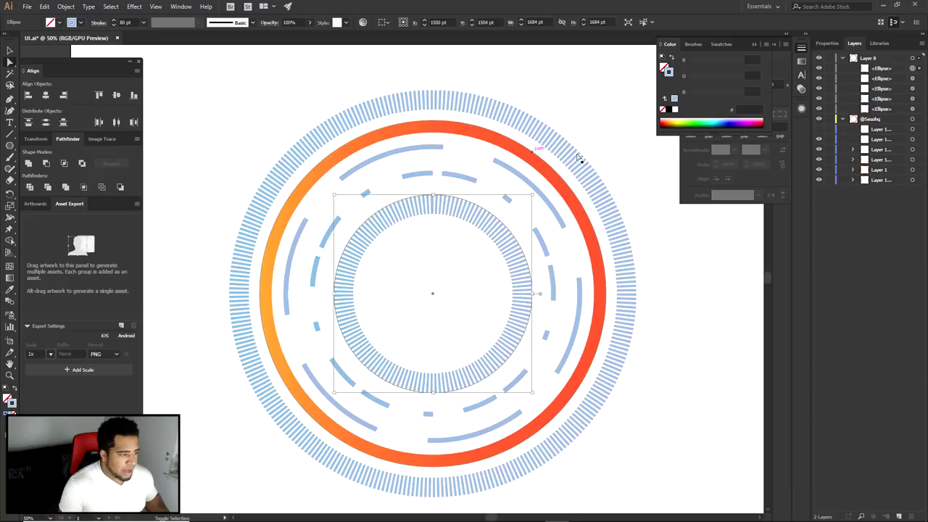
# - Set the stroke weight of the blue dashed ring just inside the orange ring to 30 pt
pyautogui.click(522, 172)
pyautogui.press('space')
pyautogui.moveTo(426, 208); pyautogui.dragTo(783, 242)
pyautogui.moveTo(485, 244); pyautogui.dragTo(503, 246)
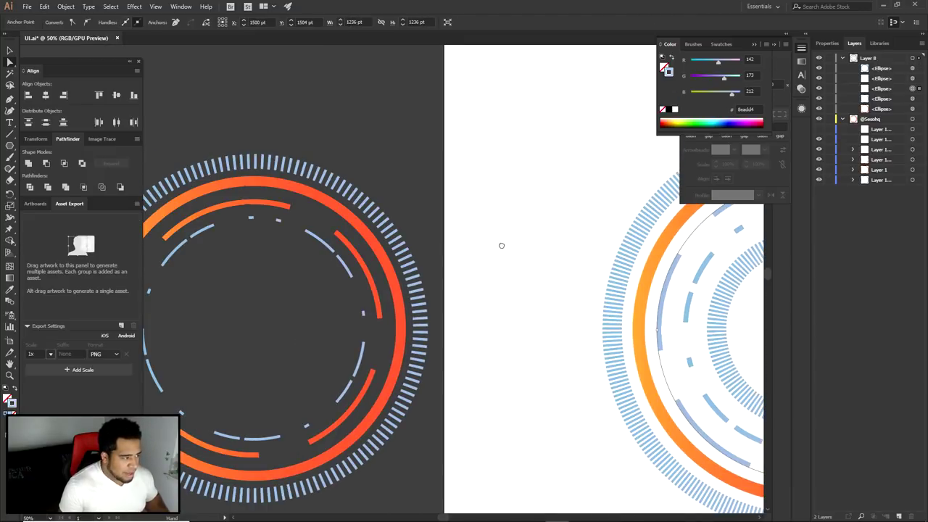
pyautogui.hscroll(5, 435, 231)
pyautogui.click(491, 190)
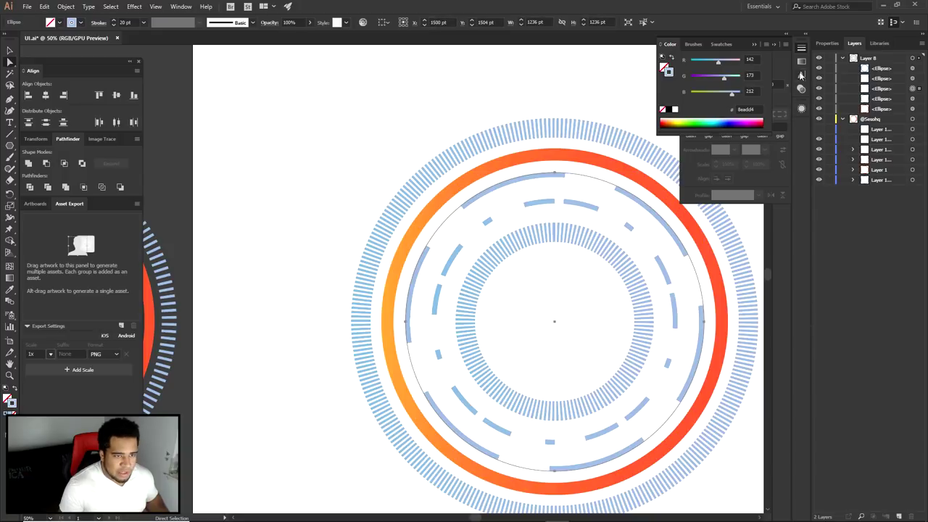
pyautogui.click(800, 47)
pyautogui.click(801, 48)
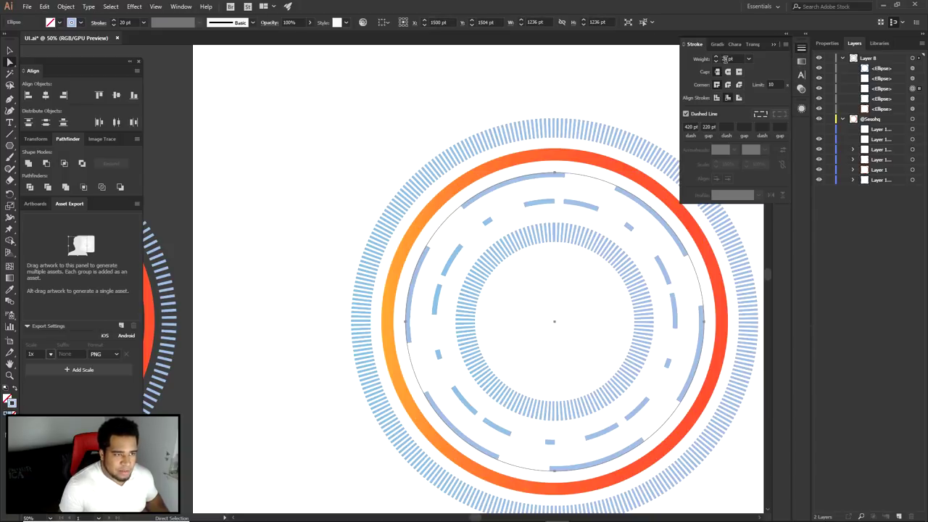
pyautogui.click(716, 56)
pyautogui.click(716, 57)
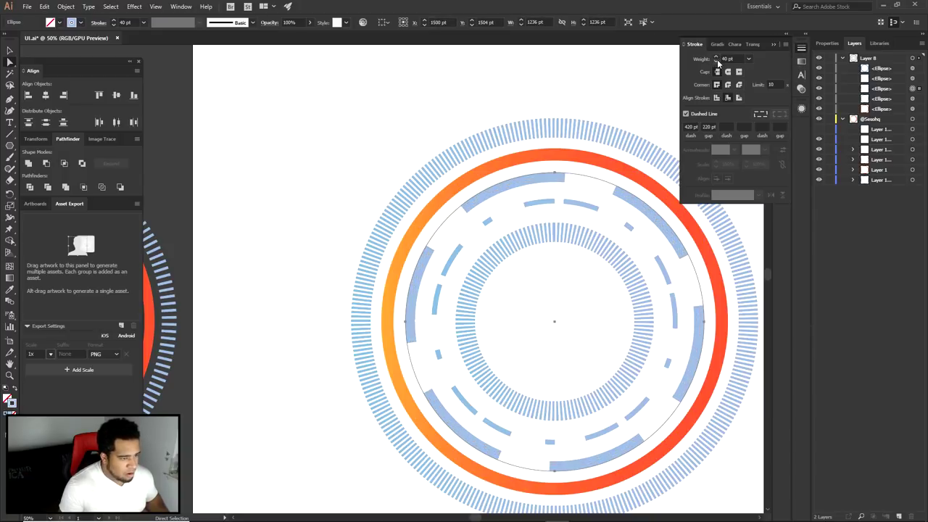
pyautogui.click(717, 62)
# - Reduce the stroke weight of the smaller blue dashed ring to 12 pt and deselect it
pyautogui.click(587, 203)
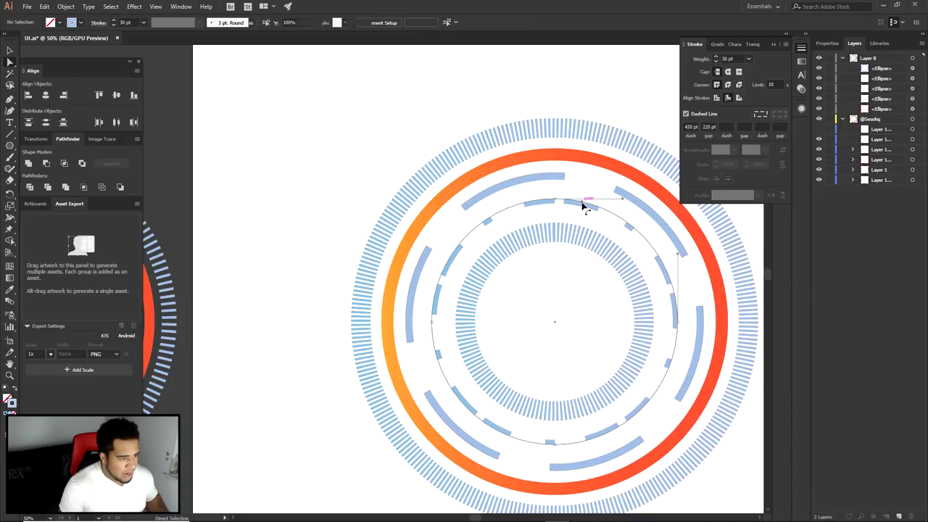
pyautogui.click(717, 61)
pyautogui.click(717, 62)
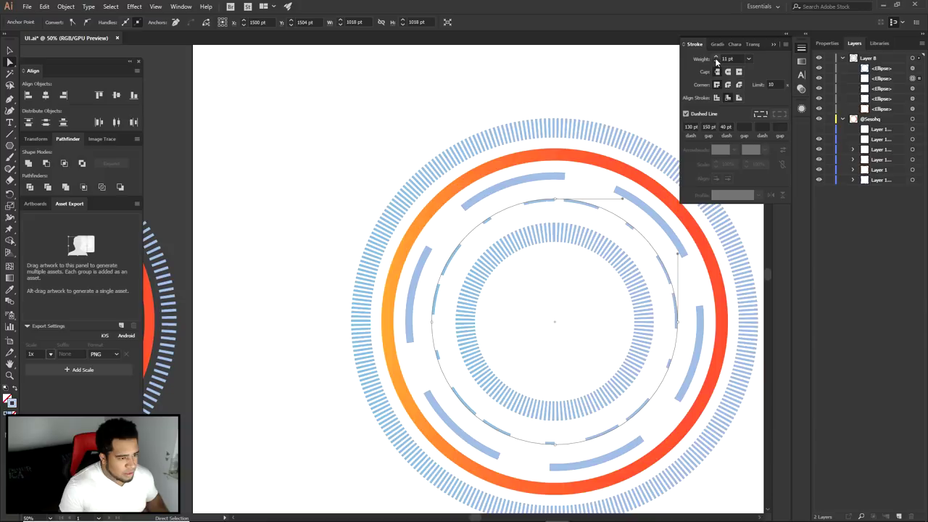
pyautogui.click(651, 93)
# - Select the inner tick ring and enlarge it slightly about its centre to about 846 pt in diameter
pyautogui.moveTo(608, 134); pyautogui.dragTo(588, 110)
pyautogui.click(572, 213)
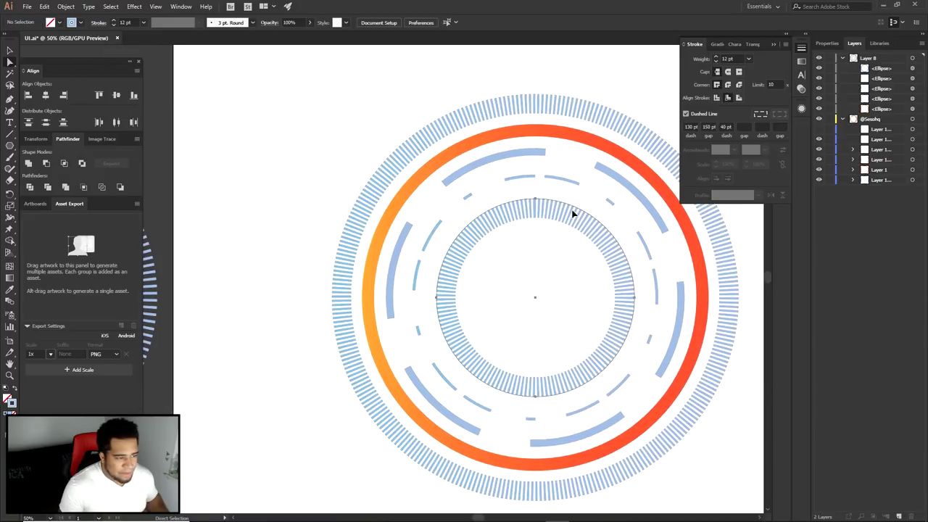
pyautogui.moveTo(636, 198); pyautogui.dragTo(638, 195)
# - Set the inner tick ring's dash to 10 pt and its gap to 80 pt
pyautogui.moveTo(698, 127); pyautogui.dragTo(666, 132)
pyautogui.write('10')
pyautogui.press('Return')
pyautogui.click(709, 127)
pyautogui.scroll(19, 710, 126)
pyautogui.scroll(-7, 712, 126)
pyautogui.scroll(-5, 713, 126)
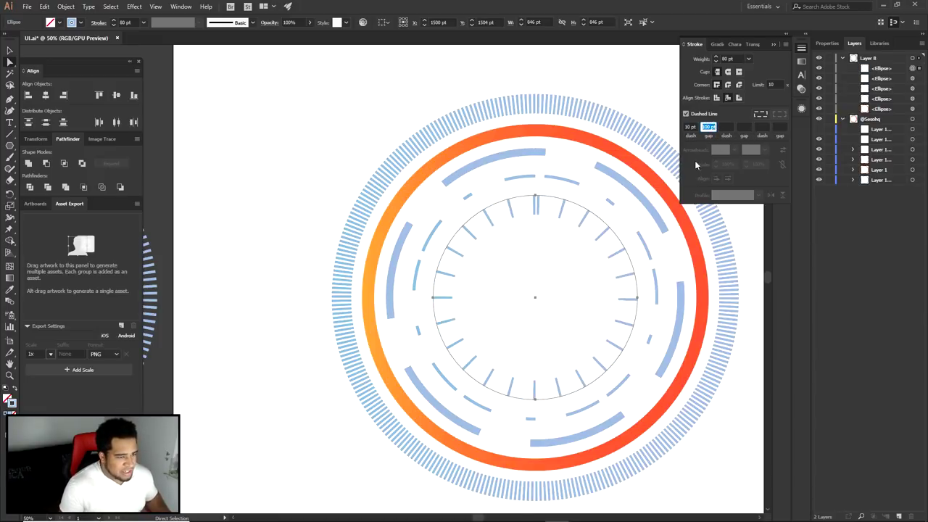
# - Set the innermost ring's dash pattern to dashes of 340, 120 and 20 pt with gaps of 80 and 70 pt, and deselect it
pyautogui.click(723, 128)
pyautogui.scroll(12, 723, 128)
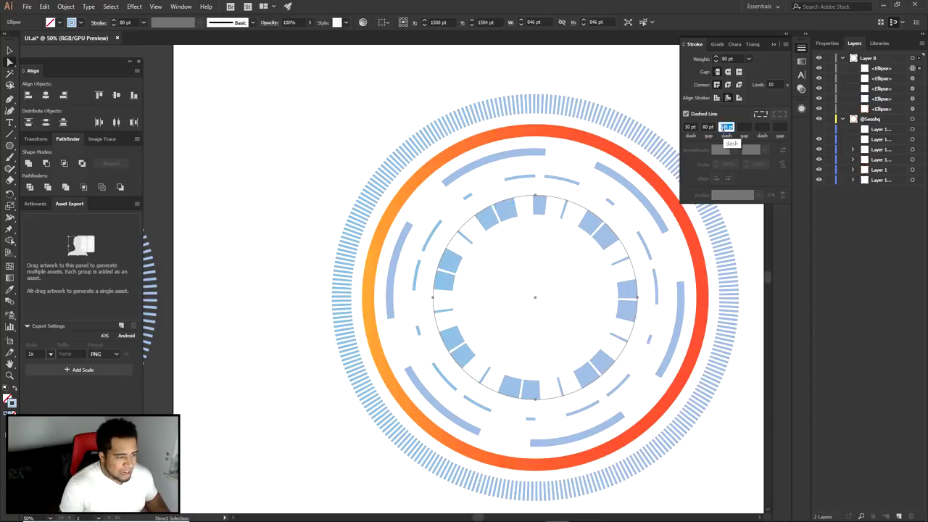
pyautogui.click(747, 126)
pyautogui.write('70')
pyautogui.press('Tab')
pyautogui.click(695, 131)
pyautogui.scroll(20, 695, 132)
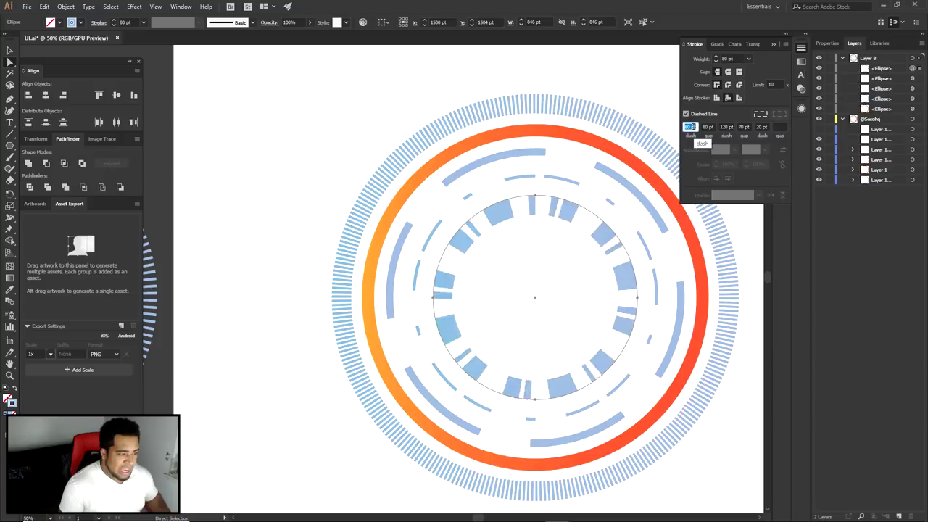
pyautogui.hotkey('shift', 'Up')
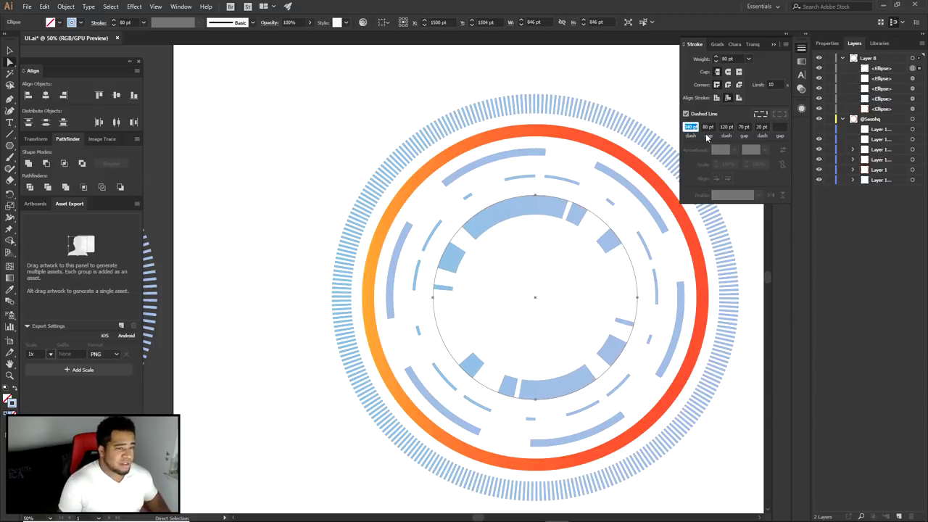
pyautogui.click(637, 104)
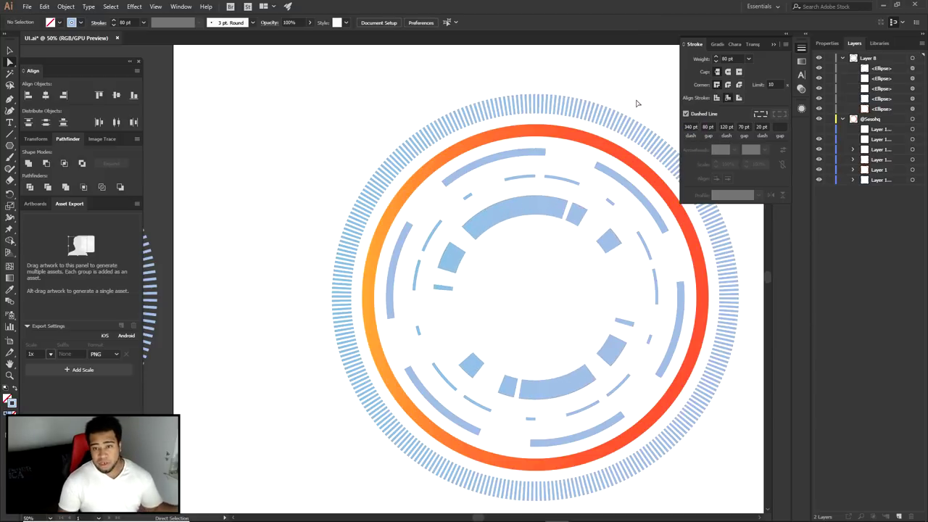
# - Select and delete the innermost dashed ring
pyautogui.click(565, 208)
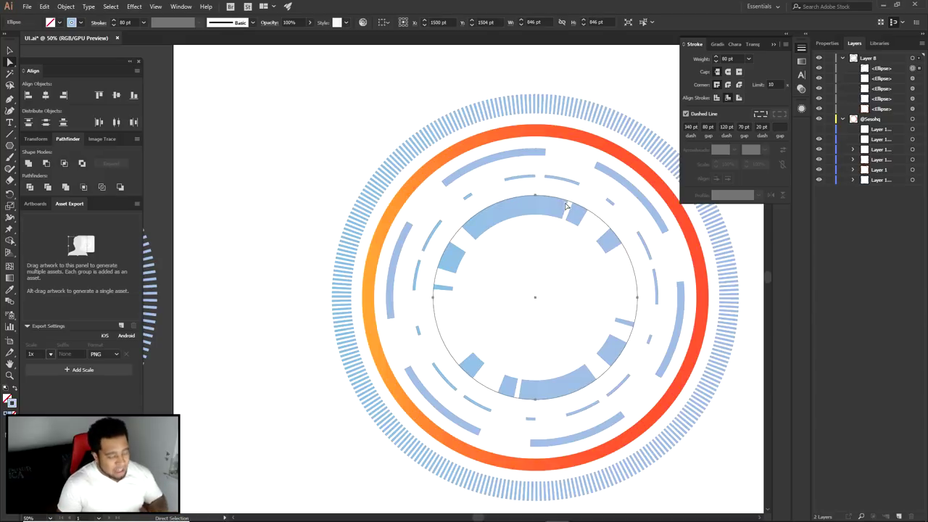
pyautogui.press('Delete')
pyautogui.hotkey('ctrl', '-')
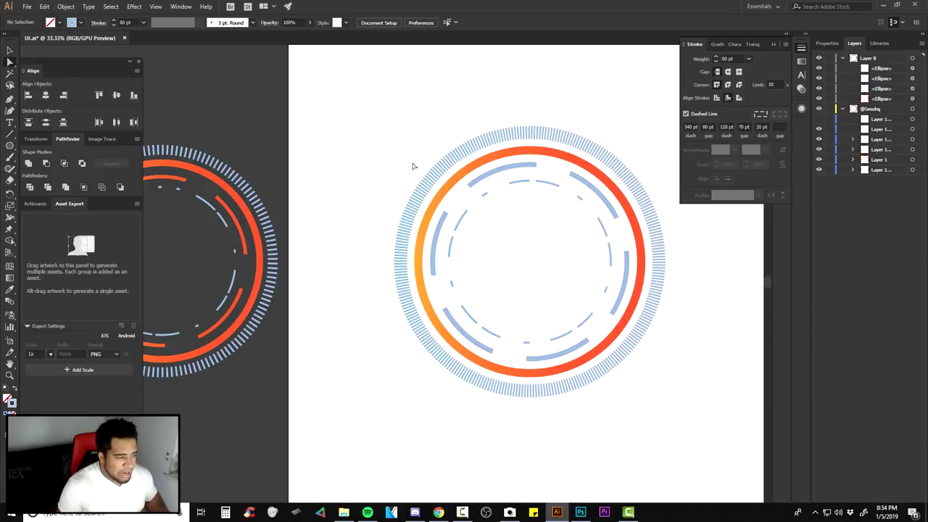
# - Switch to Photoshop and toggle the visibility of ring layers 1, 2 and 3 to examine what each contains
pyautogui.click(580, 513)
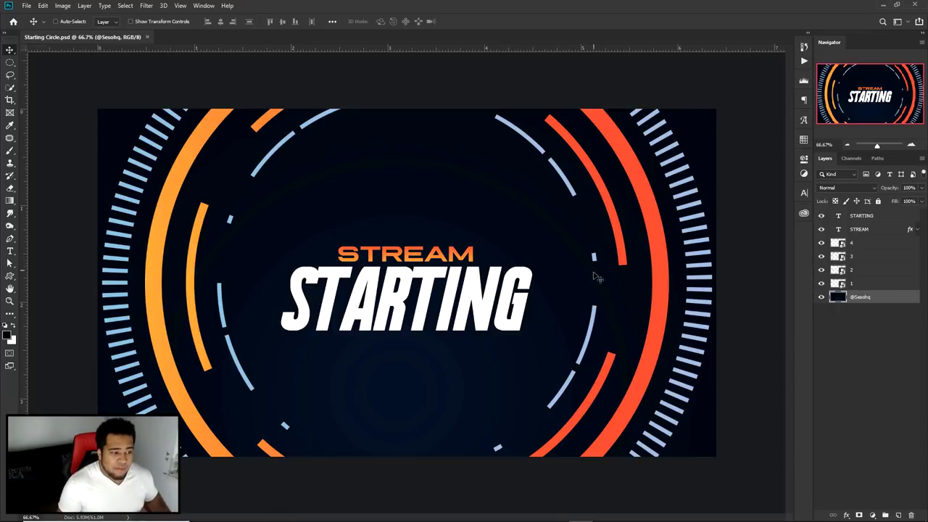
pyautogui.click(821, 283)
pyautogui.click(822, 284)
pyautogui.click(821, 270)
pyautogui.click(821, 269)
pyautogui.click(822, 256)
pyautogui.click(822, 256)
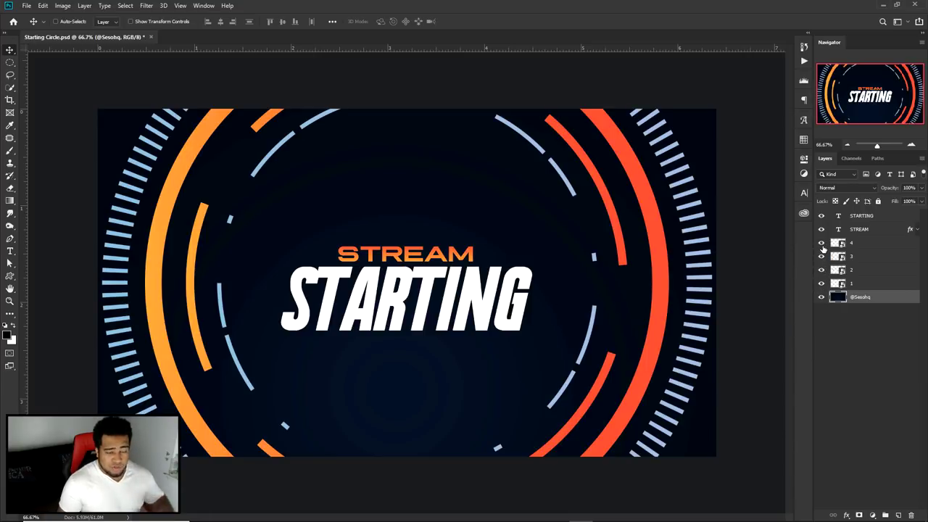
# - Group ring layers 1 to 4 with the STREAM and STARTING text layers
pyautogui.click(863, 284)
pyautogui.keyDown('shift'); pyautogui.click(862, 216); pyautogui.keyUp('shift')
pyautogui.hotkey('ctrl', 'g')
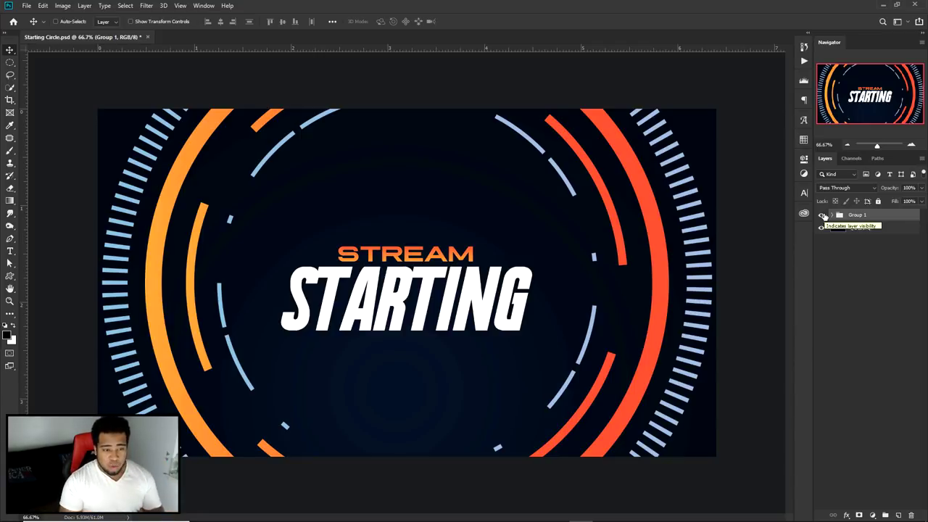
# - Expand the group and try removing ring layer 4 from it
pyautogui.click(833, 215)
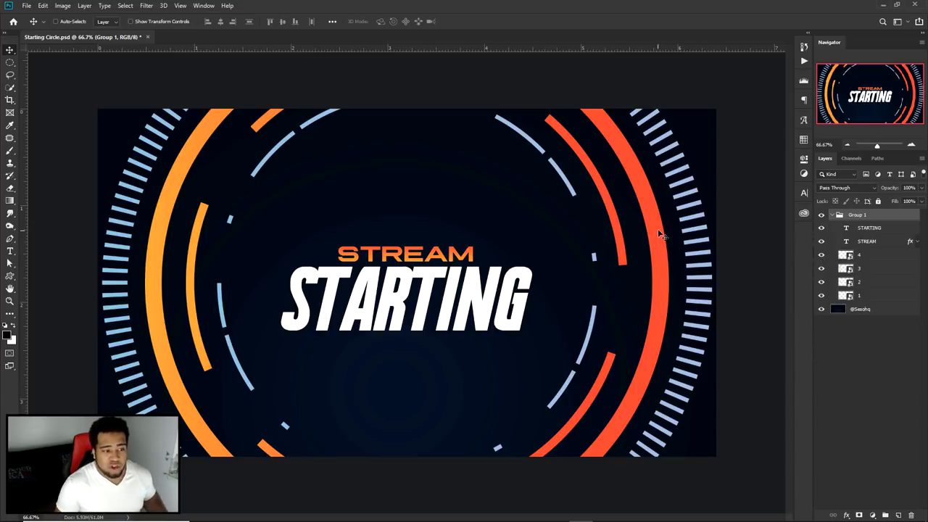
pyautogui.keyDown('ctrl'); pyautogui.click(694, 227); pyautogui.keyUp('ctrl')
pyautogui.click(841, 258)
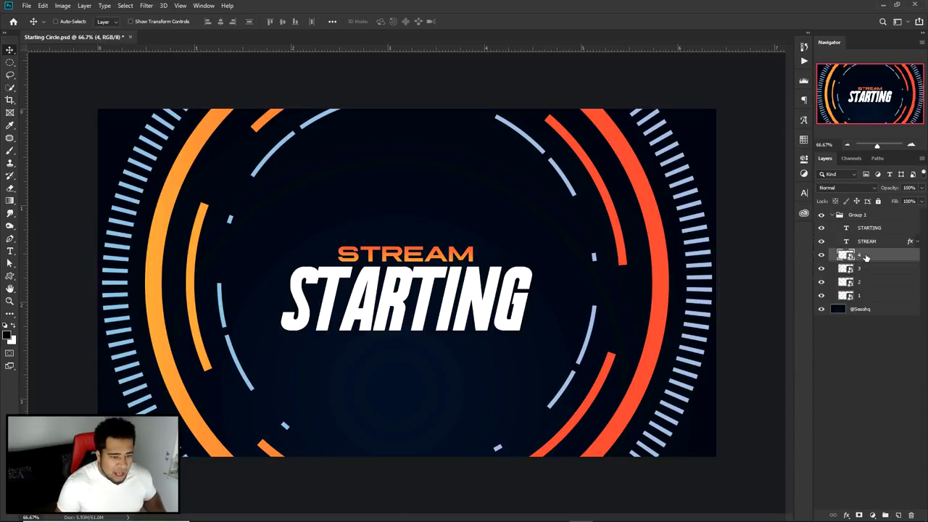
pyautogui.hotkey('ctrl', 't')
pyautogui.moveTo(725, 95); pyautogui.dragTo(601, 227)
pyautogui.press('Return')
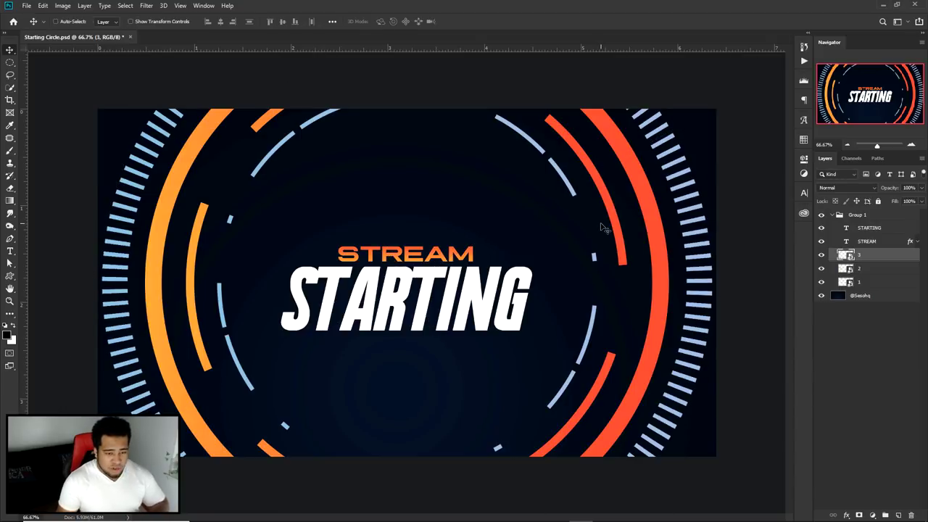
# - Collapse and hide the group of rings and text, and select the background layer
pyautogui.click(830, 216)
pyautogui.click(821, 215)
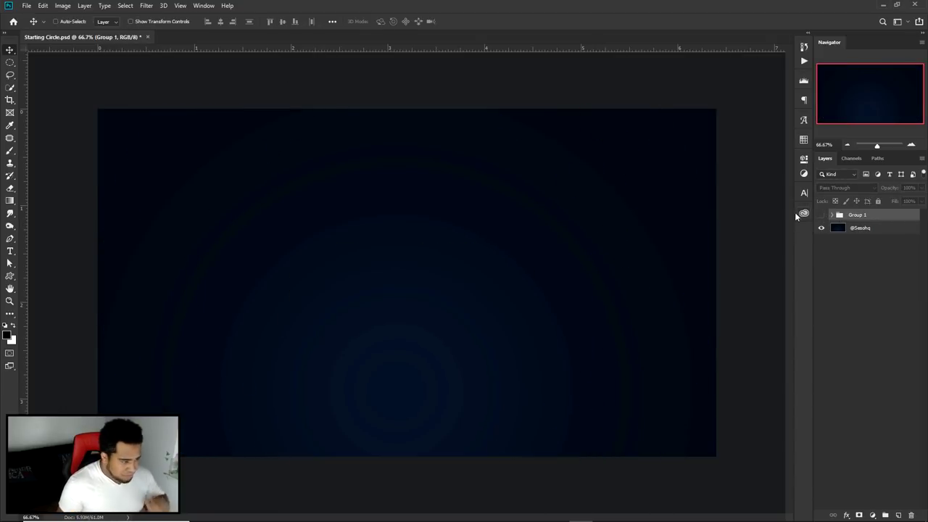
pyautogui.click(863, 230)
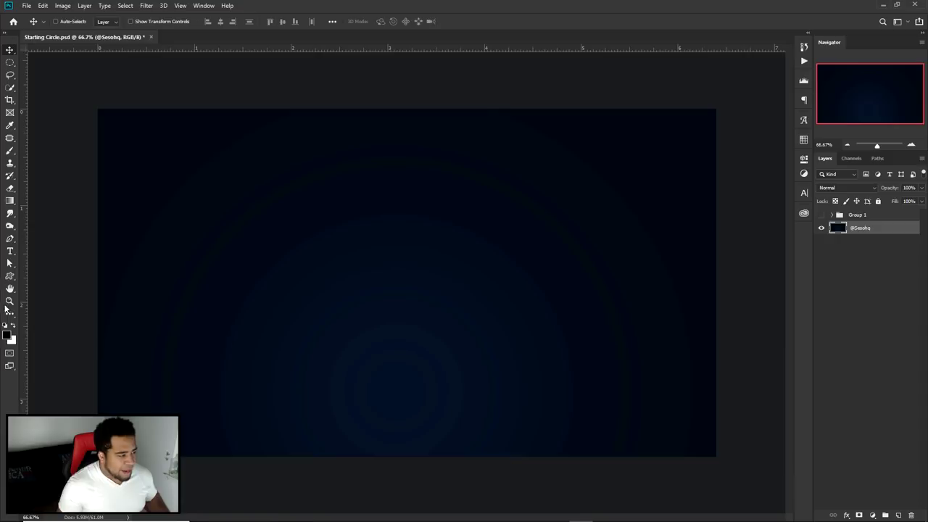
# - Set the foreground colour to #030912 by sampling the dark backdrop near the canvas's upper-left corner
pyautogui.click(8, 333)
pyautogui.click(130, 125)
pyautogui.moveTo(797, 480); pyautogui.dragTo(771, 477)
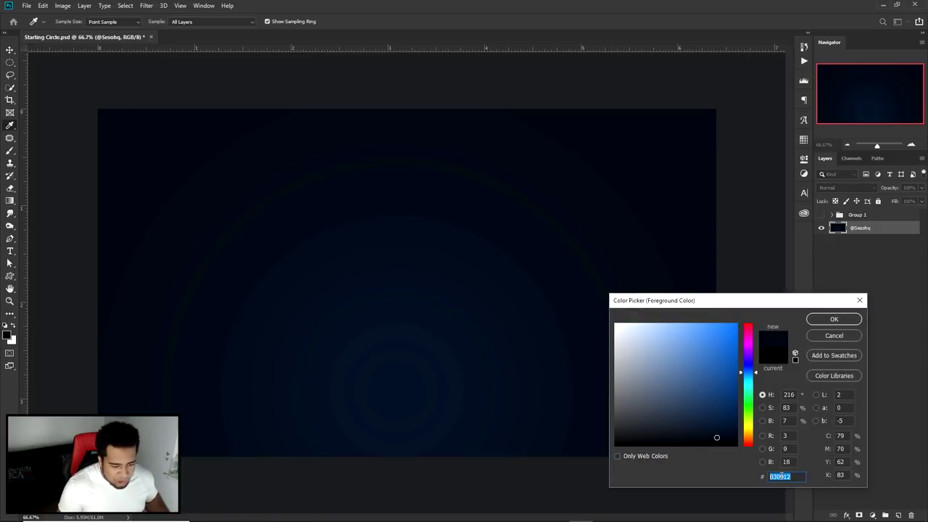
pyautogui.click(835, 322)
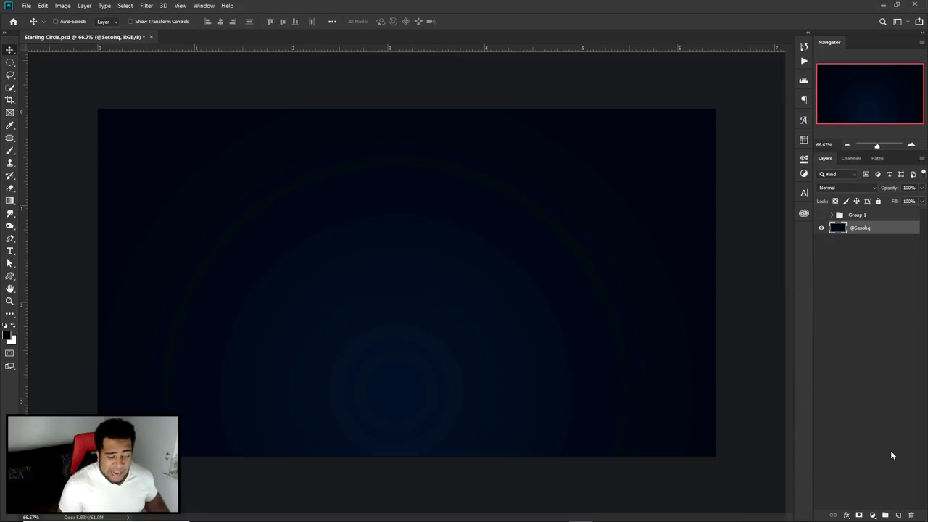
# - On a new layer, paint one large soft white spot in the lower middle of the canvas and set its blend mode to Overlay
pyautogui.click(899, 515)
pyautogui.press('b')
pyautogui.click(13, 326)
pyautogui.click(379, 373)
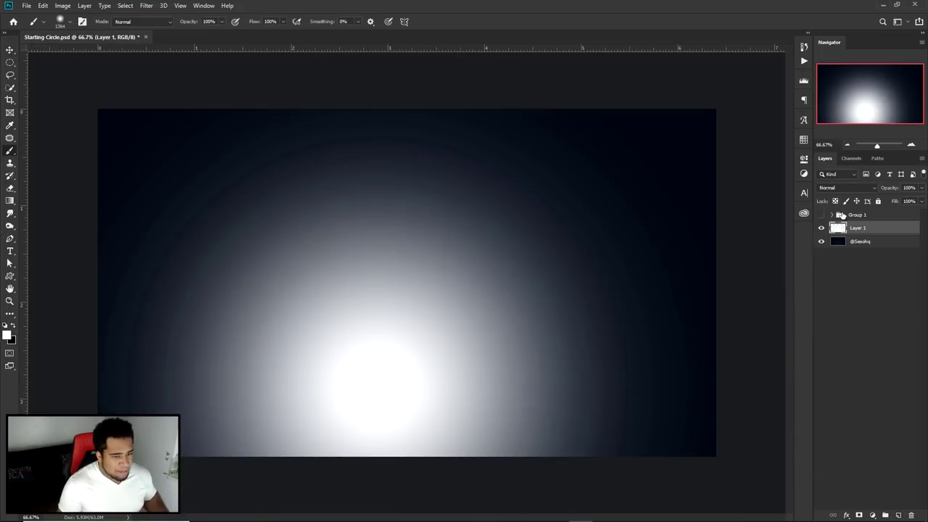
pyautogui.click(847, 187)
pyautogui.click(824, 305)
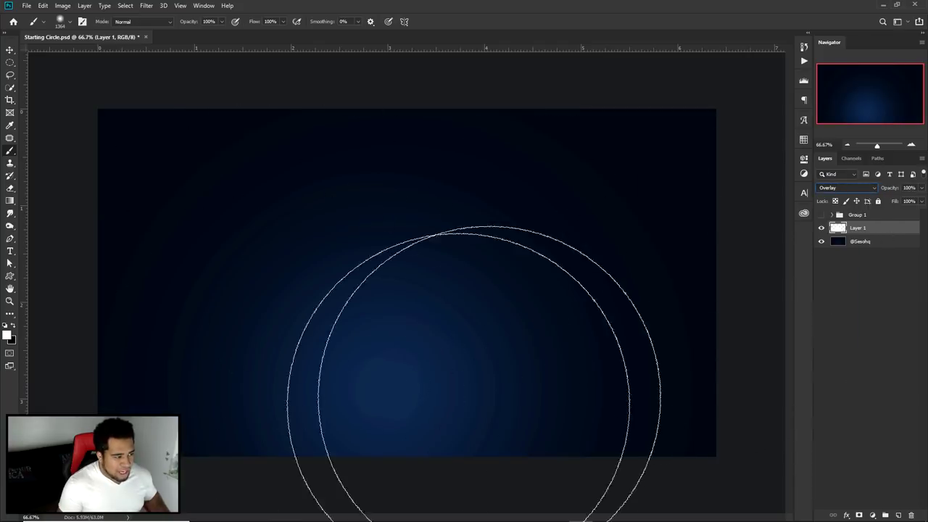
# - Delete the Overlay glow layer above the background
pyautogui.keyDown('ctrl'); pyautogui.click(872, 231); pyautogui.keyUp('ctrl')
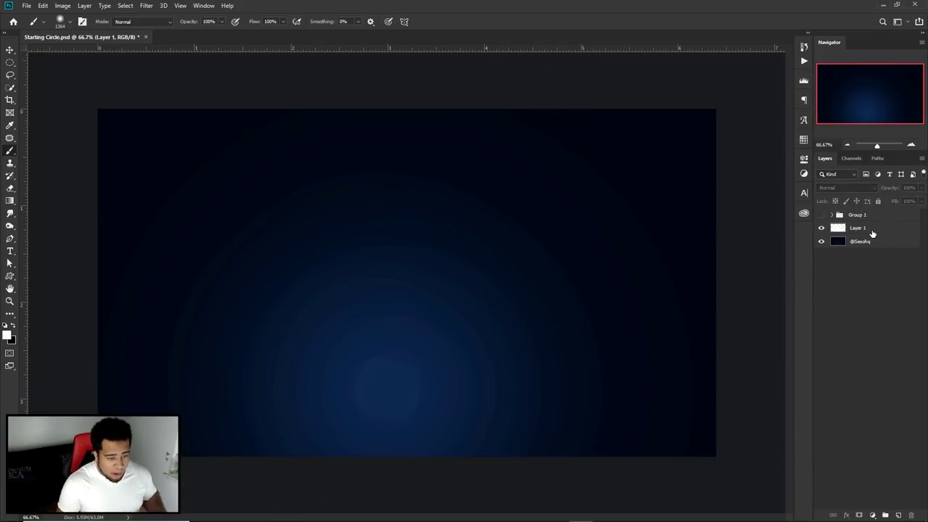
pyautogui.click(874, 232)
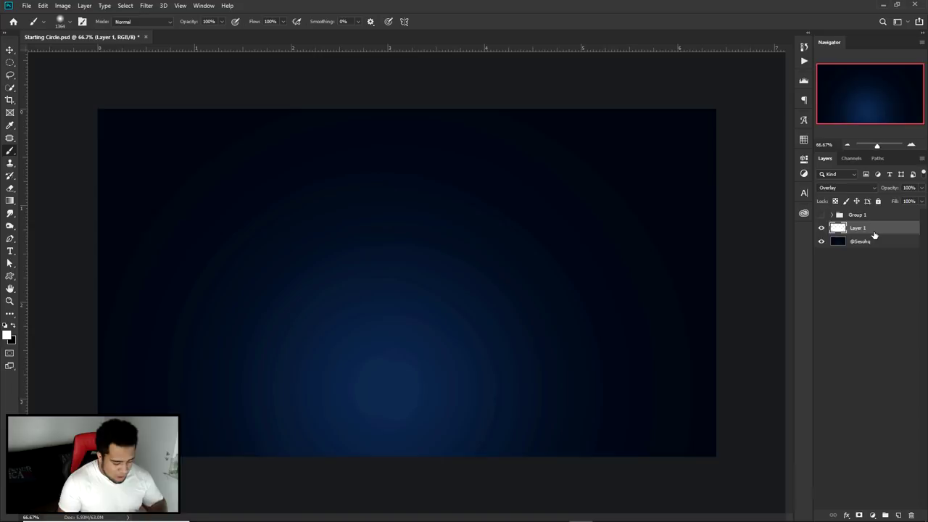
pyautogui.press('Delete')
pyautogui.press('v')
pyautogui.hotkey('alt', 'v')
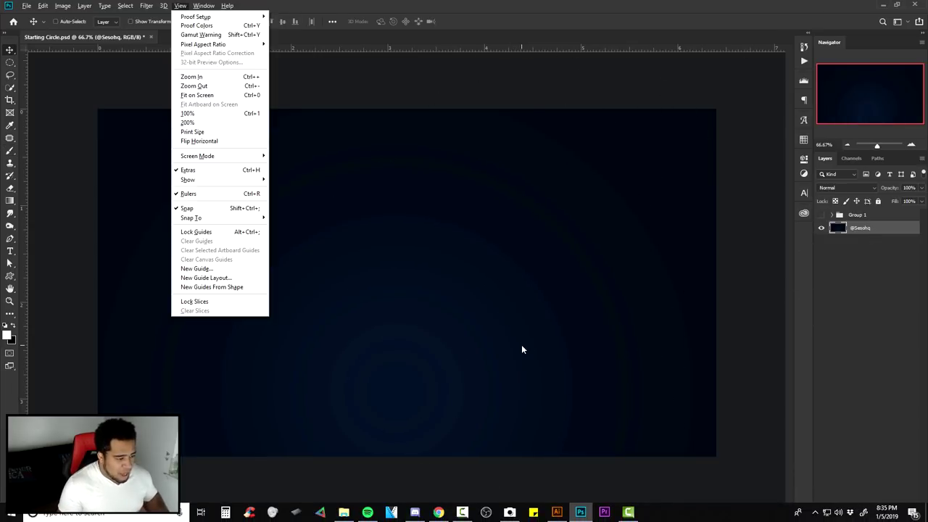
pyautogui.click(541, 359)
# - Bring the small thin dashed blue ring from Illustrator into the Photoshop document and name its layer 1
pyautogui.click(557, 512)
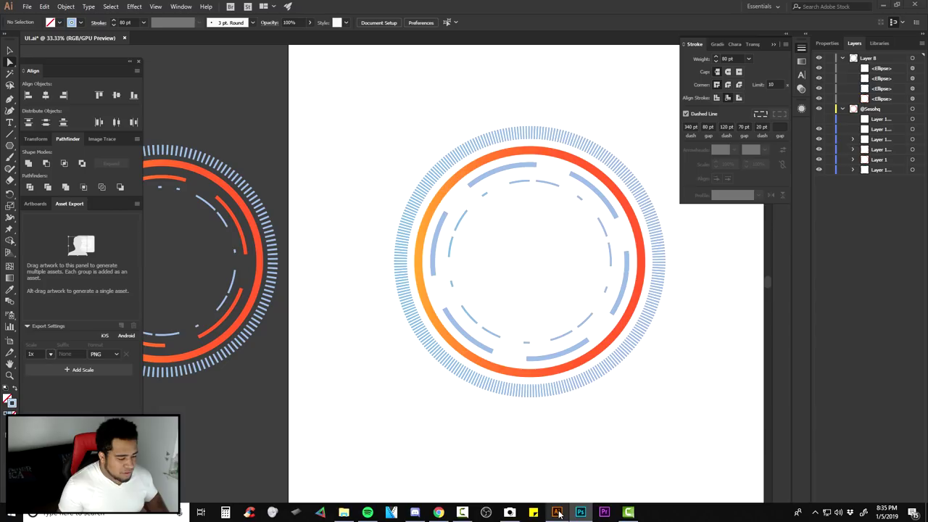
pyautogui.hscroll(-3, 515, 266)
pyautogui.hscroll(4, 515, 267)
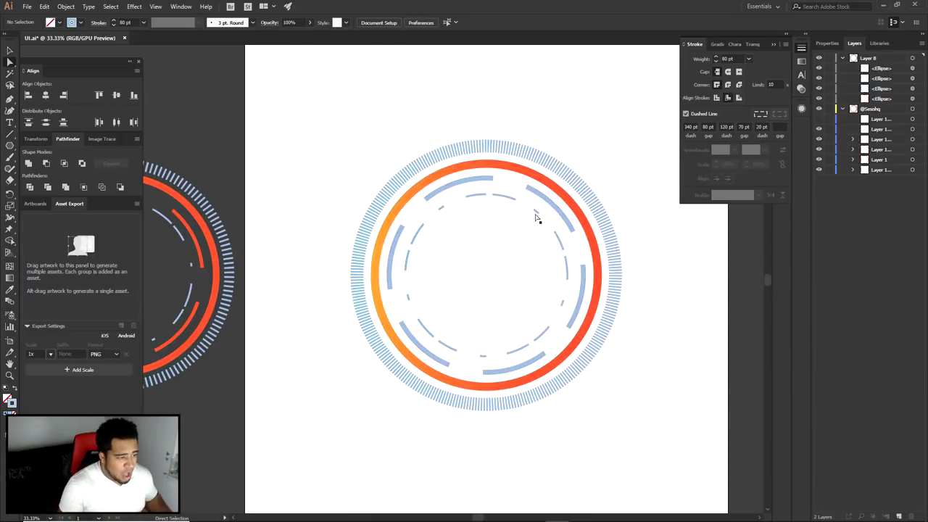
pyautogui.click(538, 215)
pyautogui.press('v')
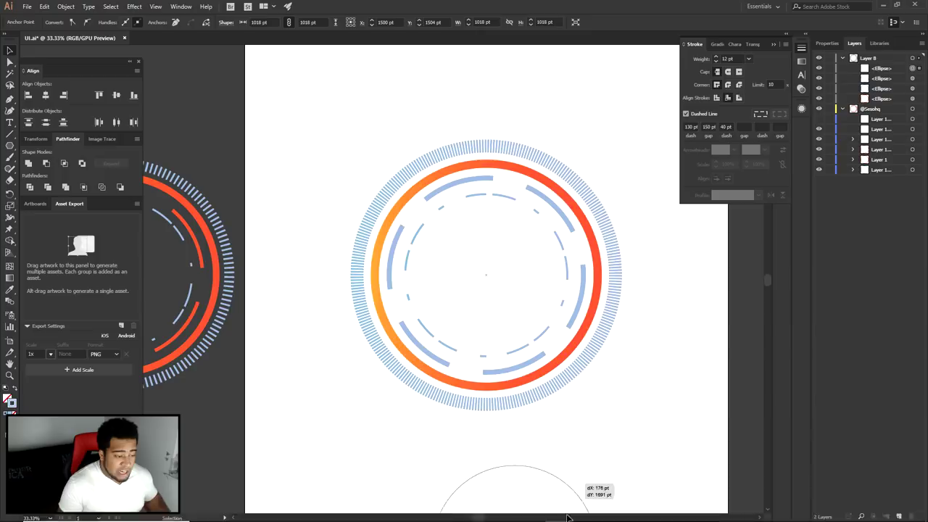
pyautogui.click(580, 519)
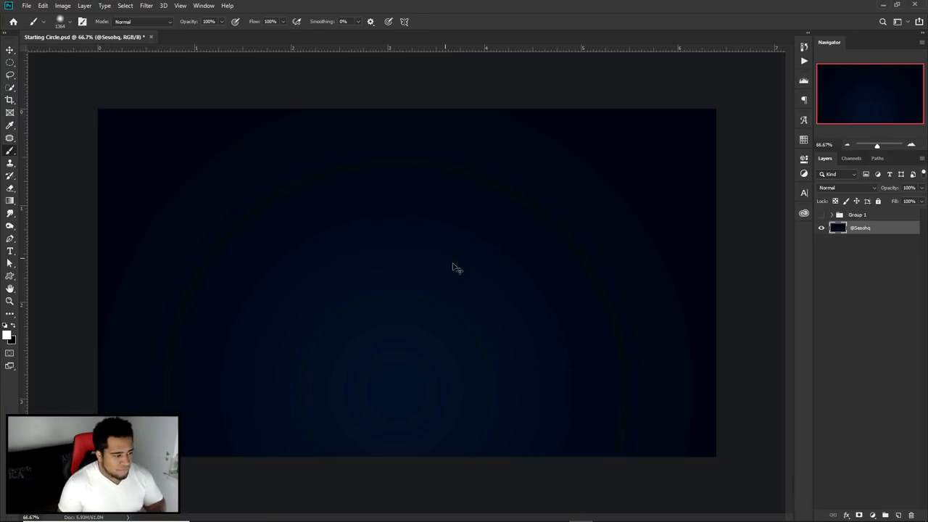
pyautogui.hotkey('ctrl', 'v')
pyautogui.doubleClick(872, 228)
pyautogui.write('1')
pyautogui.press('Return')
# - Bring the thicker dashed blue ring from Illustrator into the Photoshop document and scale it about its centre to about 25.55%
pyautogui.click(557, 512)
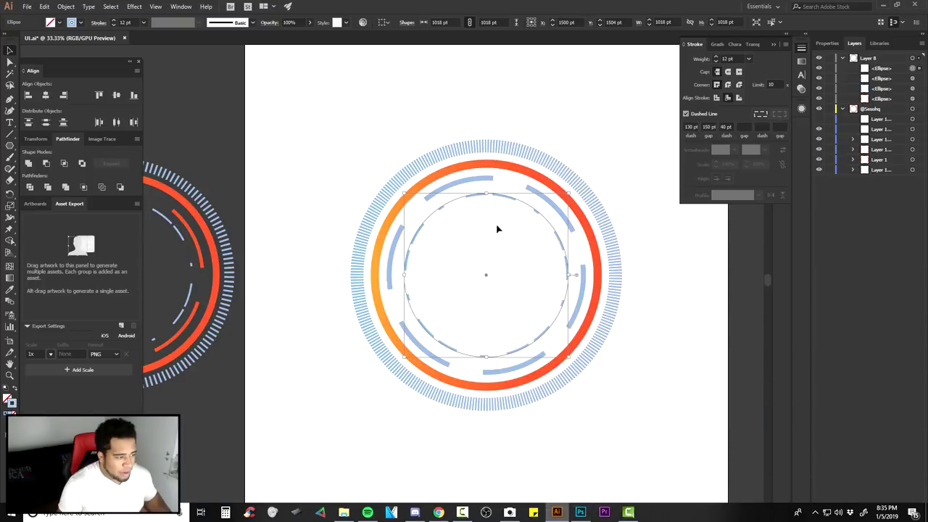
pyautogui.moveTo(528, 191); pyautogui.dragTo(512, 273)
pyautogui.press('Return')
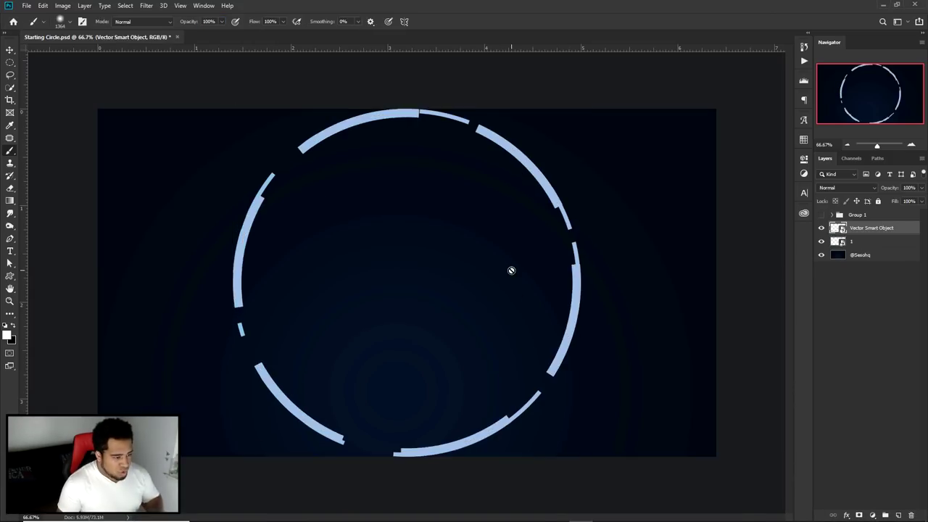
pyautogui.hotkey('ctrl', 't')
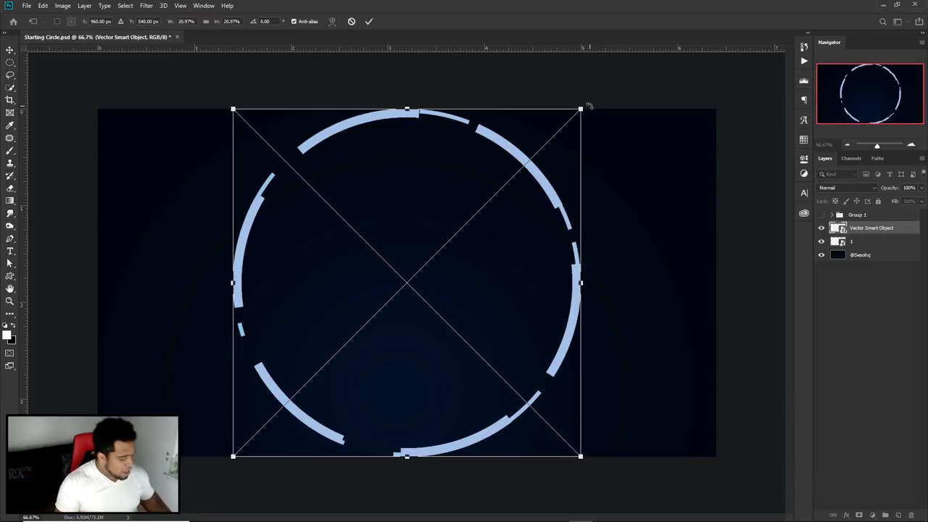
pyautogui.moveTo(581, 107); pyautogui.dragTo(633, 87)
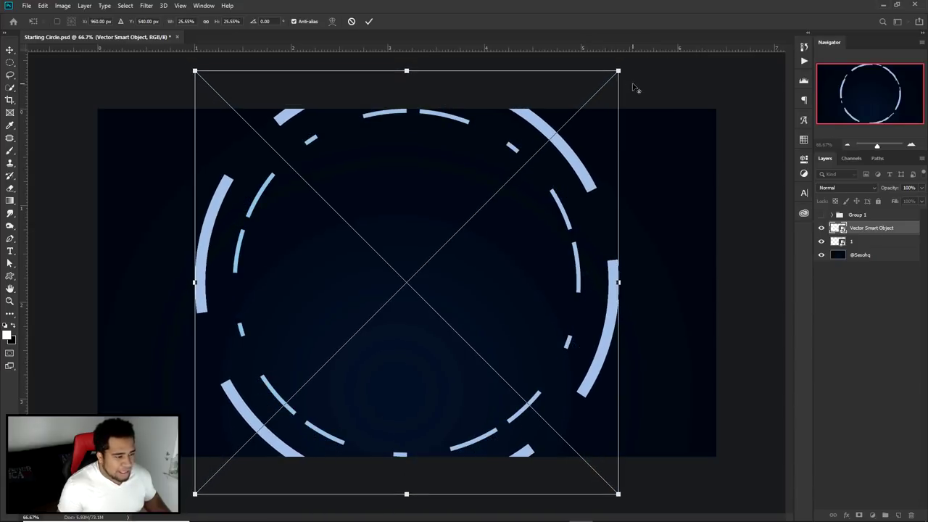
pyautogui.press('Return')
pyautogui.press('b')
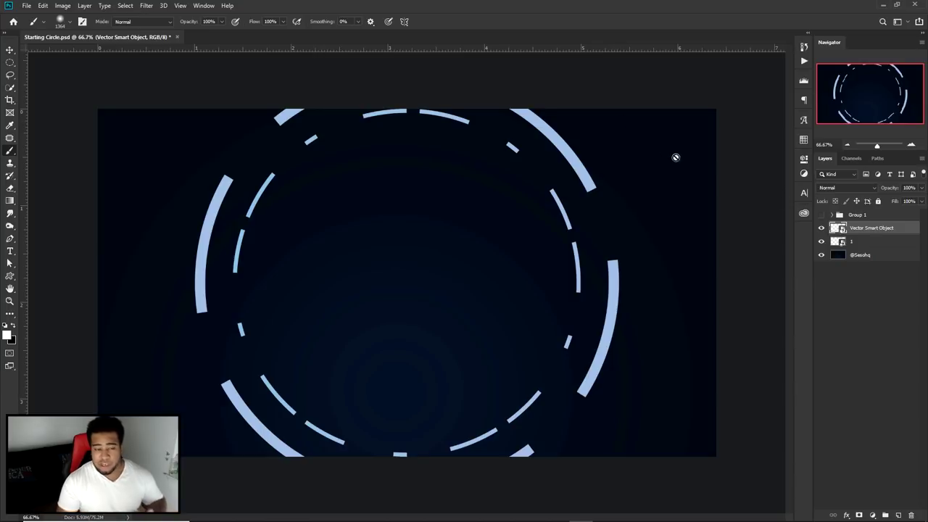
# - Duplicate the STARTING and STREAM text layers out of the hidden group to above it, and select the group
pyautogui.click(832, 215)
pyautogui.click(876, 229)
pyautogui.moveTo(876, 229); pyautogui.dragTo(869, 211)
pyautogui.click(839, 242)
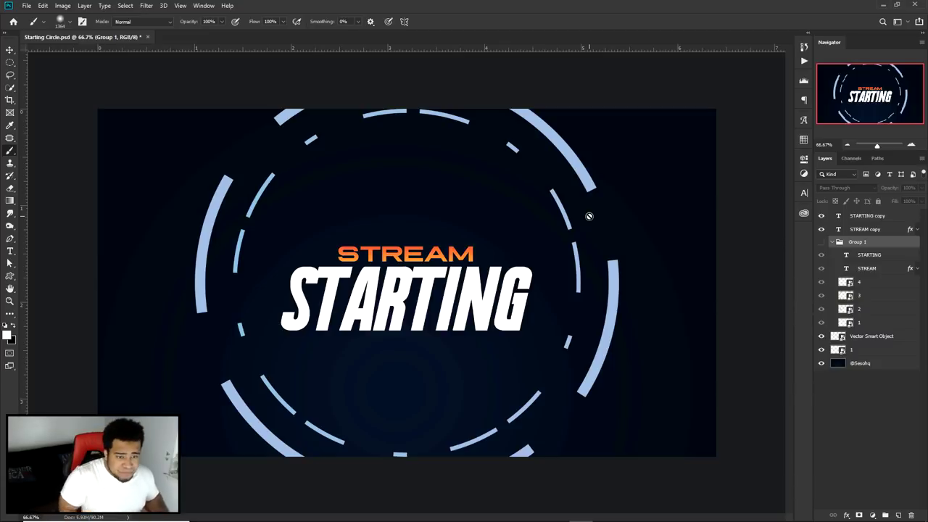
# - Bring the orange gradient ring from Illustrator into the Photoshop document and enlarge it about its centre to surround the dashed rings
pyautogui.click(555, 511)
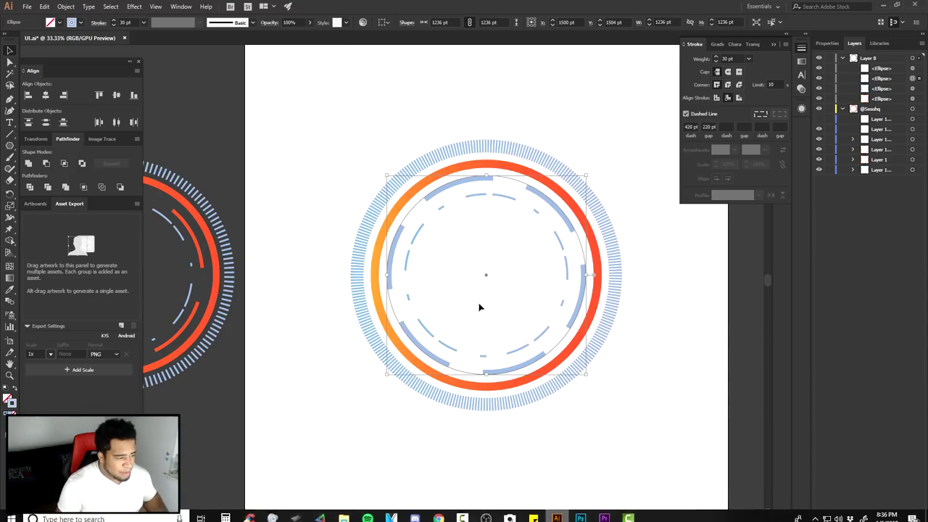
pyautogui.moveTo(571, 205); pyautogui.dragTo(546, 295)
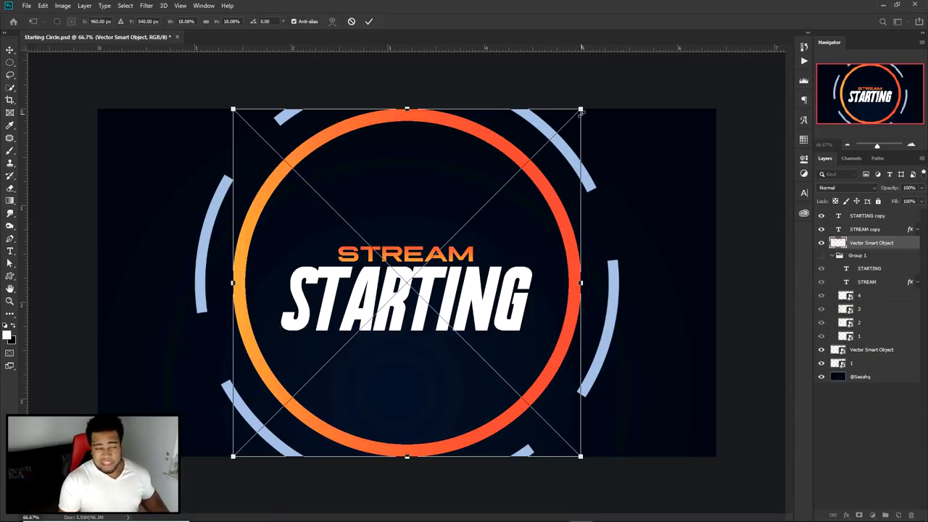
pyautogui.moveTo(581, 111); pyautogui.dragTo(695, 28)
pyautogui.press('Return')
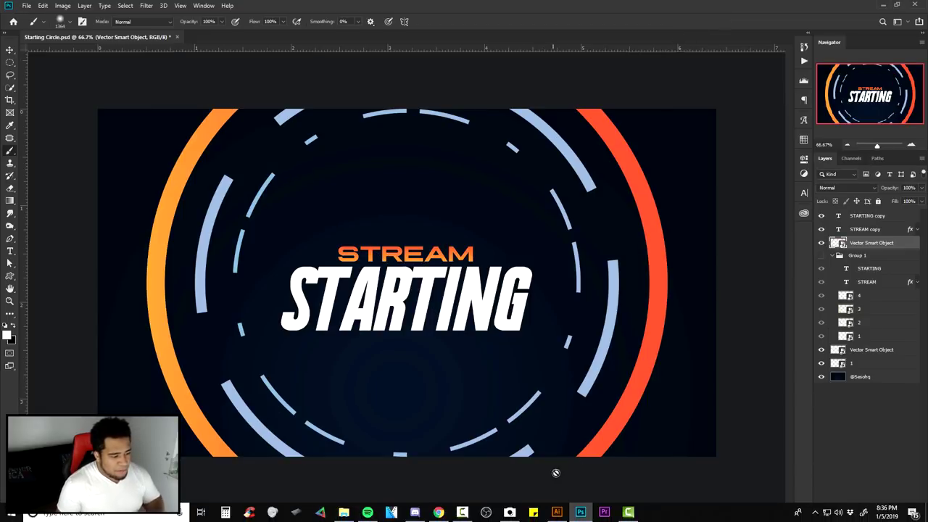
# - Bring the finely ticked blue ring from Illustrator into the Photoshop document and place it around the text
pyautogui.click(557, 511)
pyautogui.moveTo(618, 262)
pyautogui.mouseDown()
pyautogui.moveTo(581, 514)
pyautogui.moveTo(505, 340)
pyautogui.mouseUp()
pyautogui.hotkey('ctrl', 'z')
pyautogui.press('Return')
# - Collapse Group 1 and move the orange ring and ticked ring layers below it in the layer stack
pyautogui.keyDown('shift'); pyautogui.click(871, 256); pyautogui.keyUp('shift')
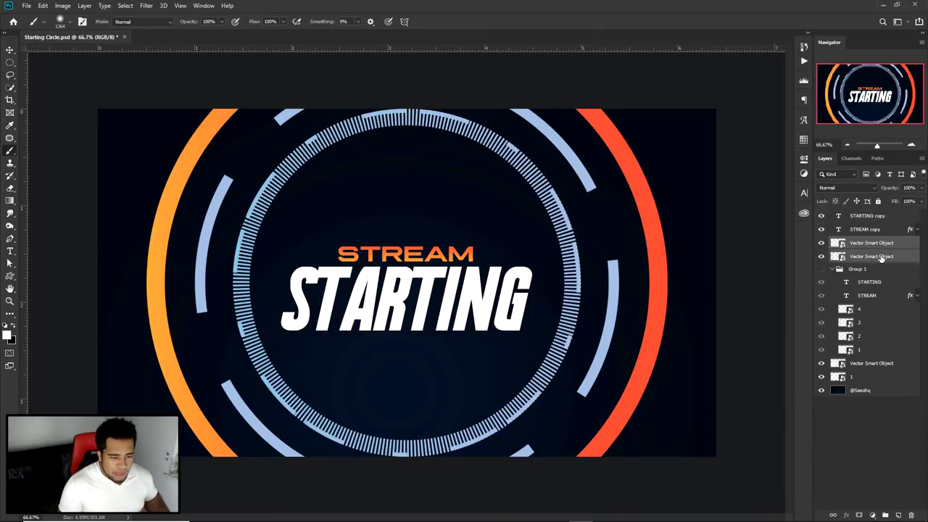
pyautogui.click(833, 270)
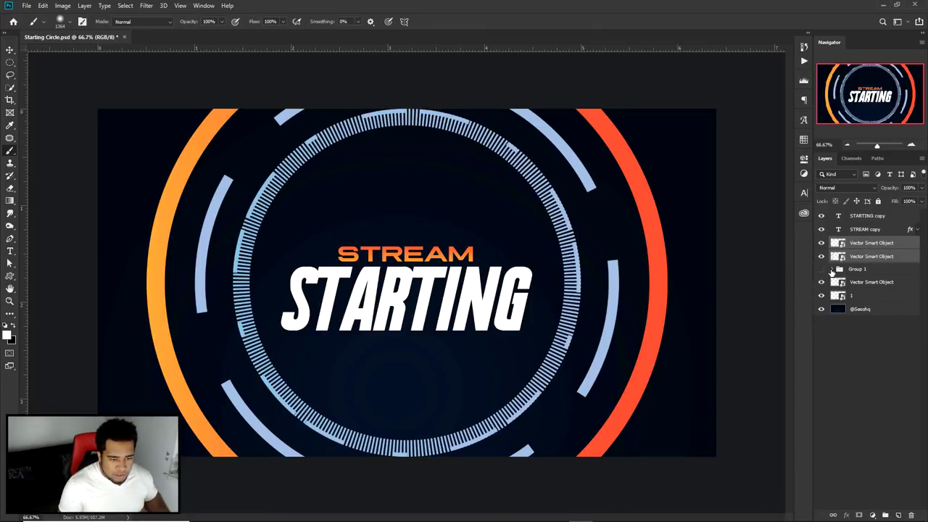
pyautogui.moveTo(867, 262); pyautogui.dragTo(869, 277)
# - Rename the thick dashed ring layer 2, the orange ring layer 3 and the ticked ring layer 4
pyautogui.doubleClick(868, 283)
pyautogui.write('2')
pyautogui.click(866, 270)
pyautogui.doubleClick(866, 270)
pyautogui.write('3')
pyautogui.doubleClick(868, 257)
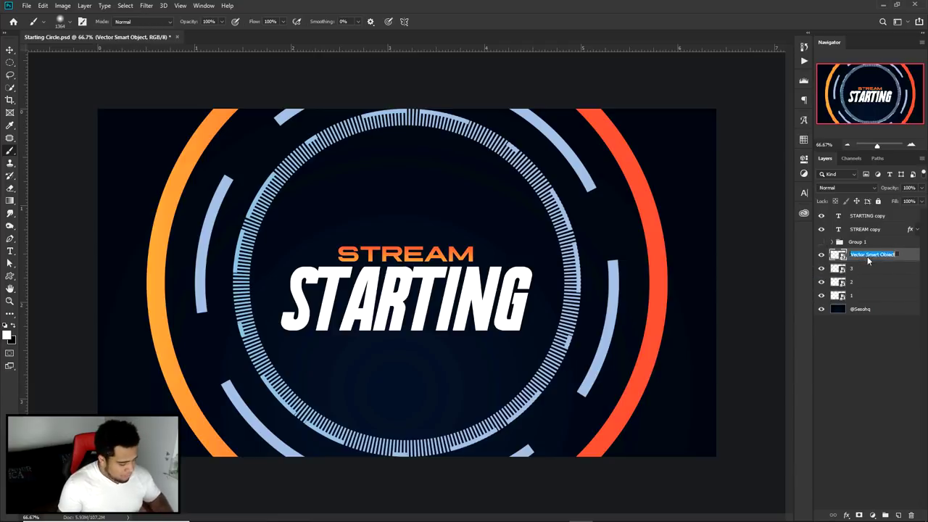
pyautogui.write('4')
pyautogui.press('Return')
# - Enlarge the ticked ring on layer 4 about its centre until it spans the full canvas width outside the orange ring
pyautogui.hotkey('ctrl', 't')
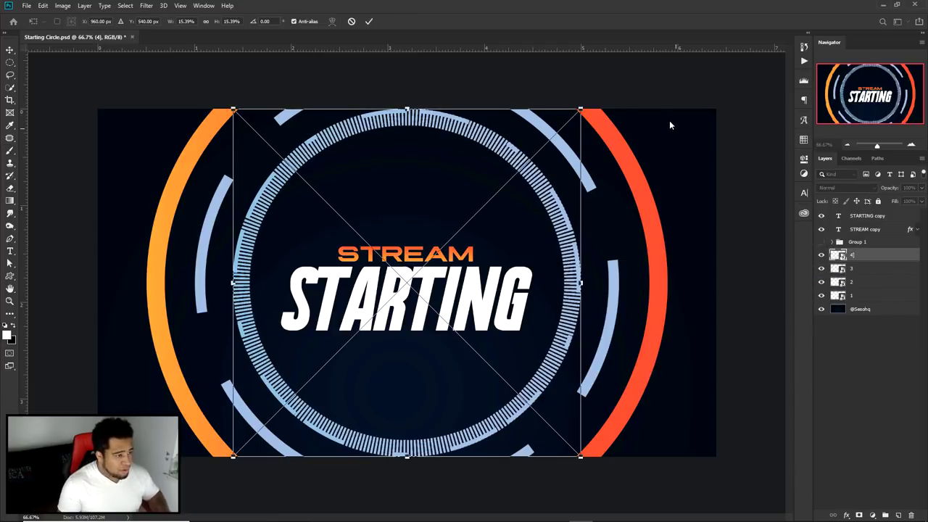
pyautogui.moveTo(582, 110); pyautogui.dragTo(750, 10)
pyautogui.press('Return')
pyautogui.press('b')
pyautogui.click(668, 215)
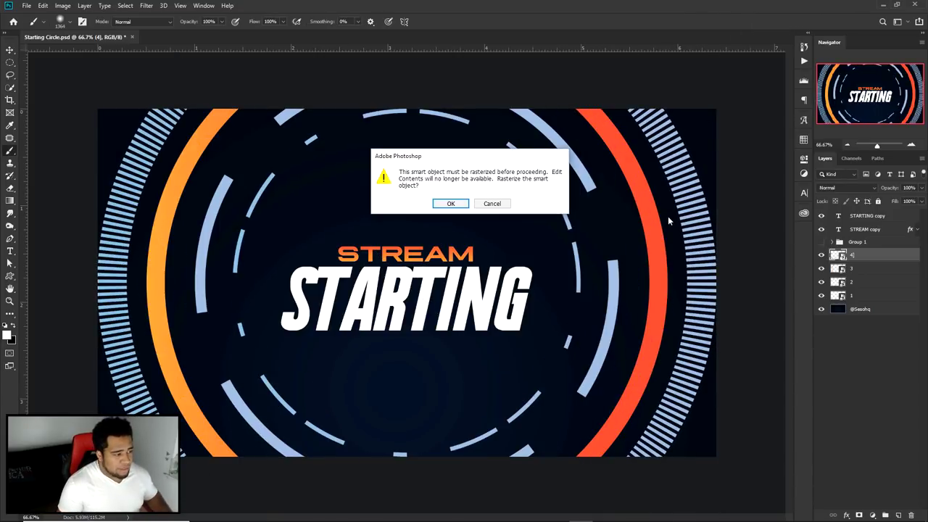
pyautogui.click(492, 204)
pyautogui.press('v')
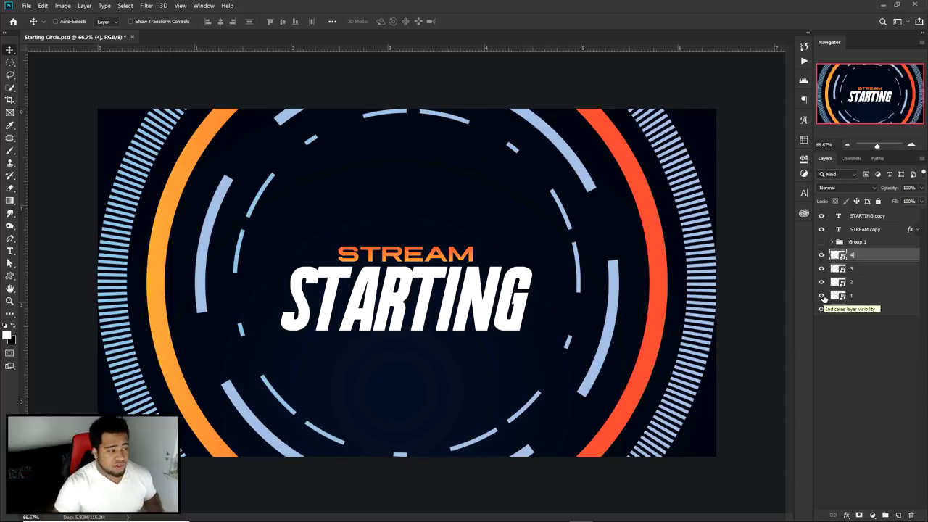
# - Apply an orange-to-red linear Gradient Overlay at 90° and 150% scale to the inner dashed ring on layer 1
pyautogui.click(821, 255)
pyautogui.click(822, 255)
pyautogui.keyDown('ctrl'); pyautogui.click(585, 182); pyautogui.keyUp('ctrl')
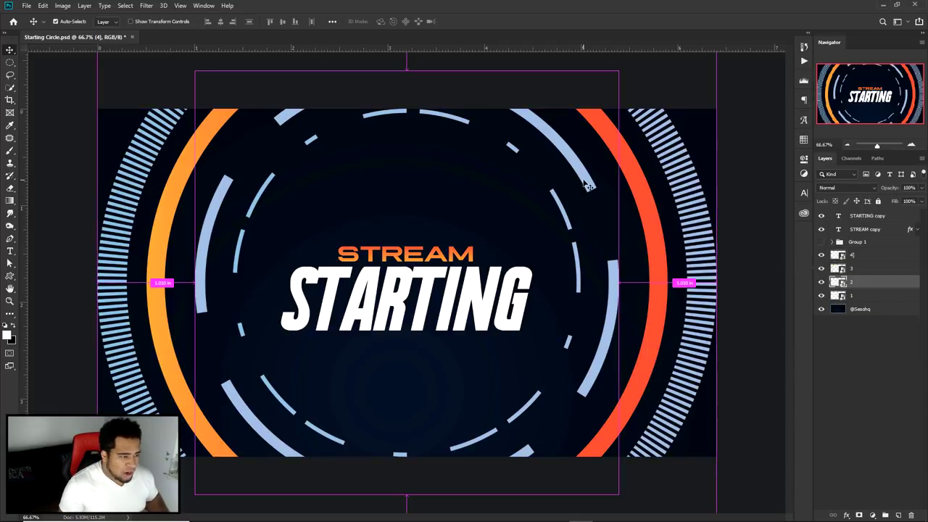
pyautogui.click(563, 221)
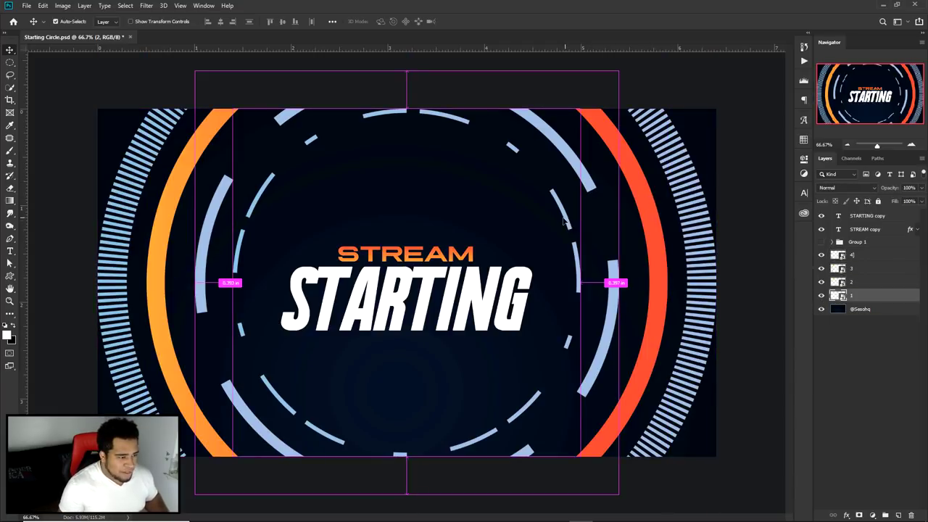
pyautogui.doubleClick(875, 297)
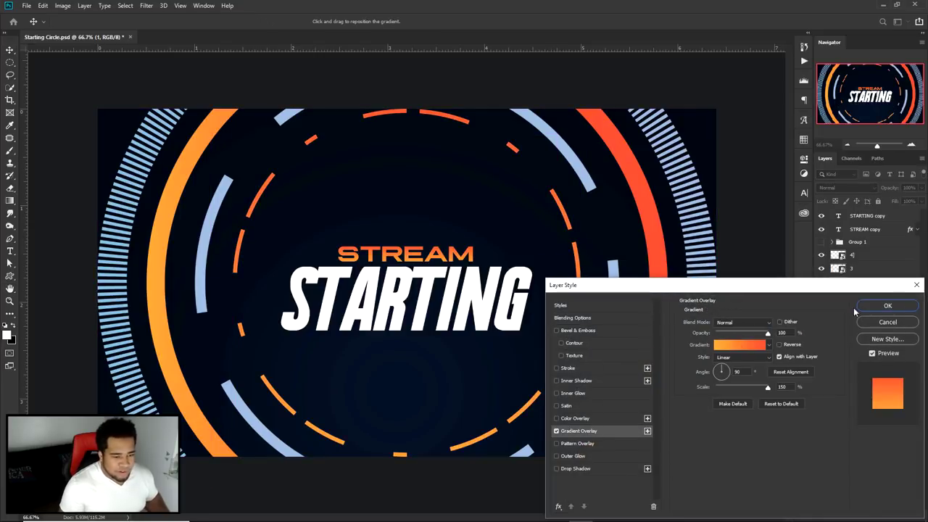
pyautogui.click(883, 307)
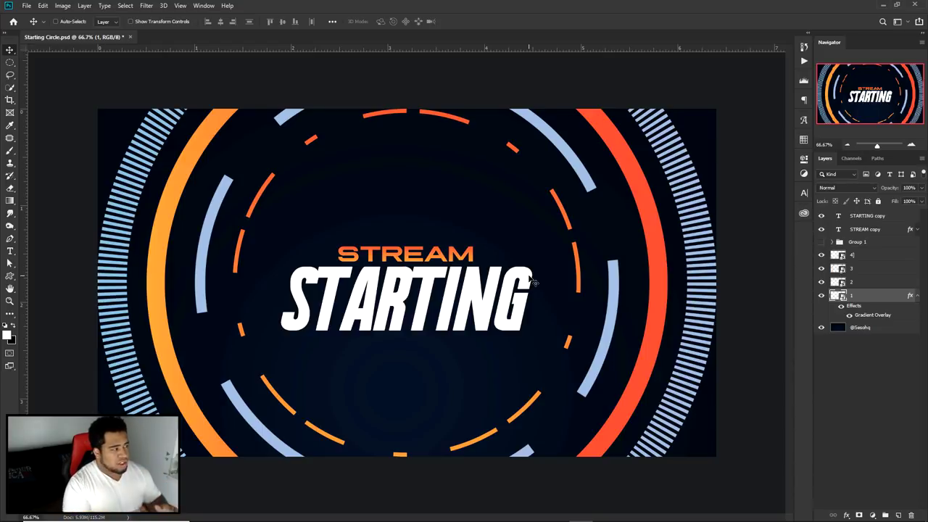
pyautogui.click(26, 6)
pyautogui.click(47, 113)
pyautogui.moveTo(274, 21); pyautogui.dragTo(504, 100)
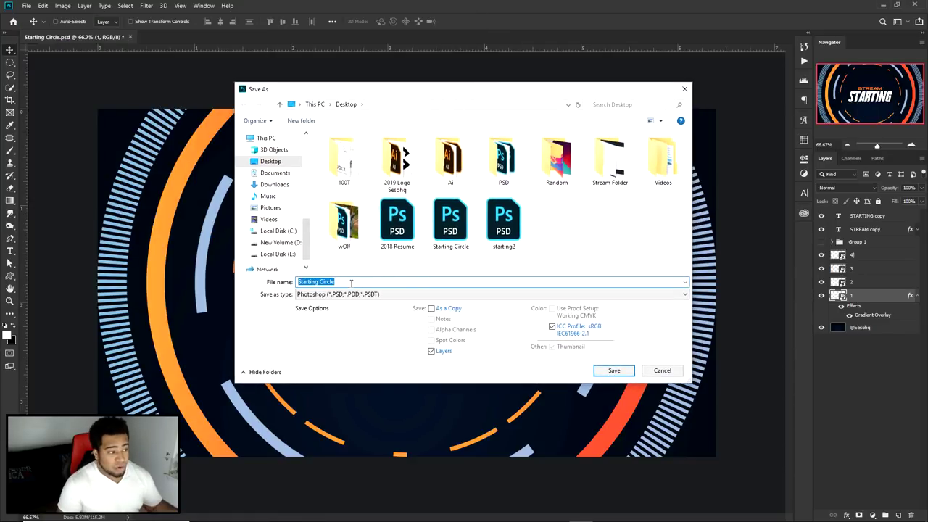
pyautogui.click(652, 374)
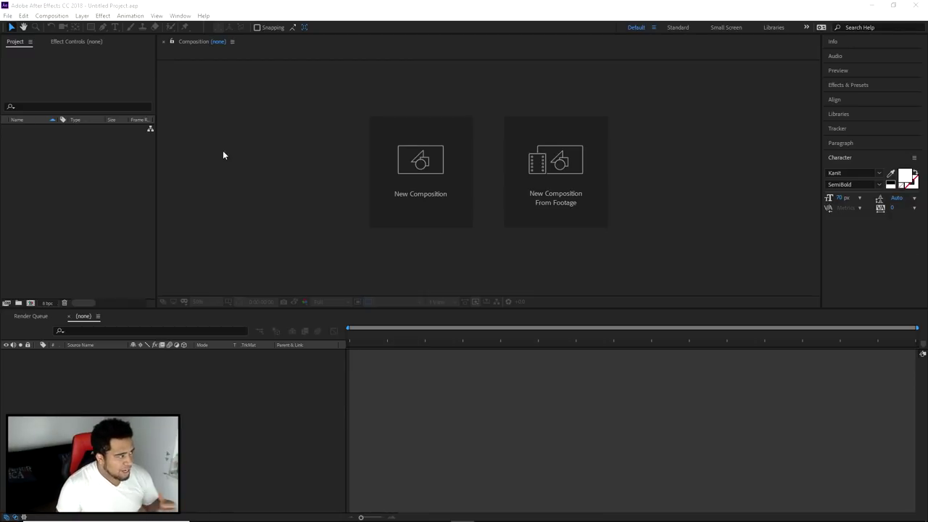
# - Switch to After Effects and choose Starting Circle.psd from the Desktop as the file to import
pyautogui.click(25, 15)
pyautogui.click(9, 16)
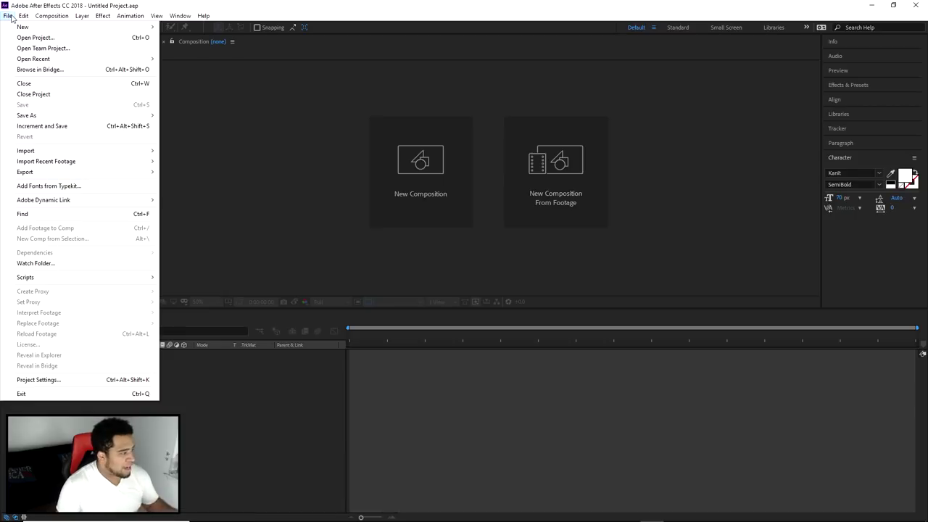
pyautogui.moveTo(82, 151)
pyautogui.click(215, 150)
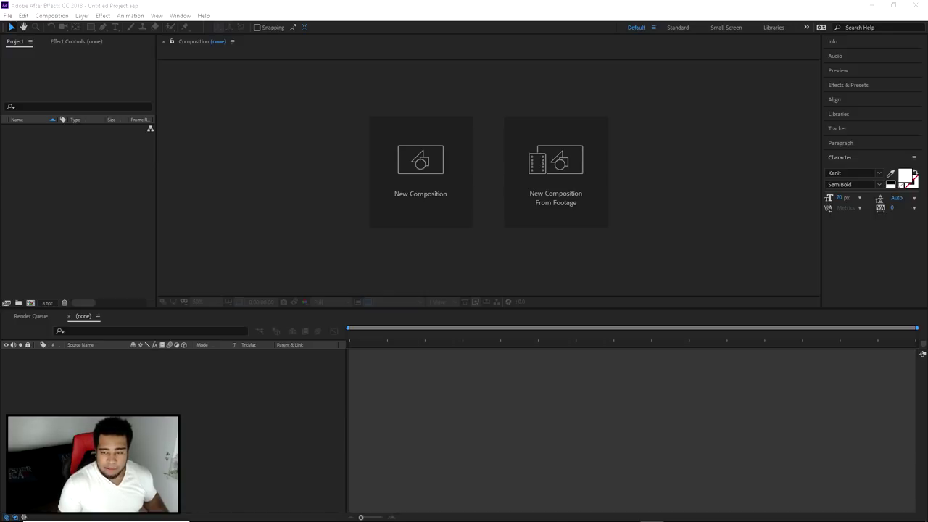
pyautogui.moveTo(851, 123); pyautogui.dragTo(615, 124)
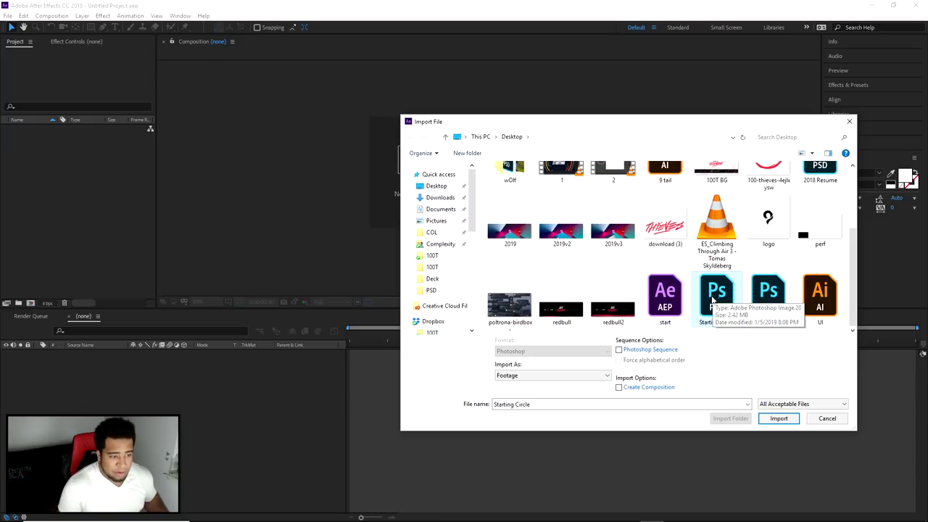
pyautogui.moveTo(658, 125); pyautogui.dragTo(927, 116)
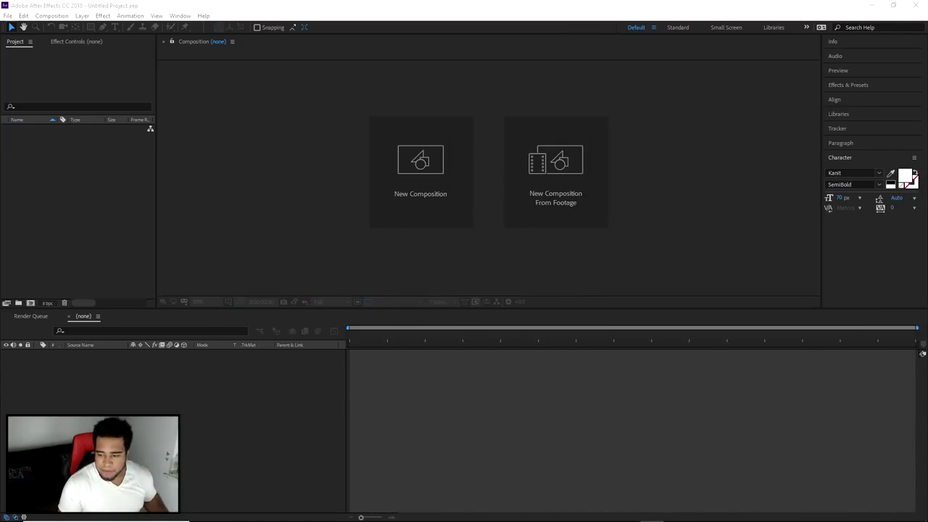
pyautogui.press('Return')
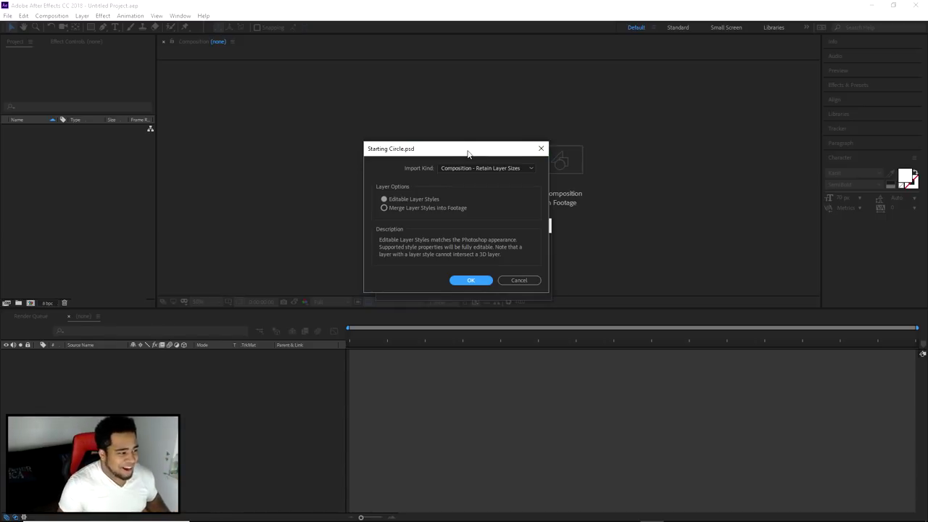
# - Import the PSD as Composition - Retain Layer Sizes with Editable Layer Styles, and open the Starting Circle composition
pyautogui.click(396, 202)
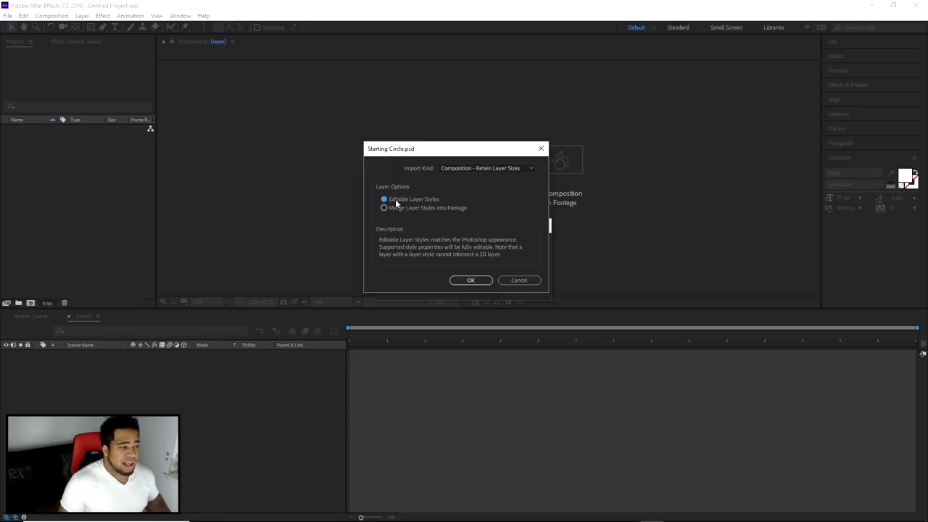
pyautogui.click(416, 208)
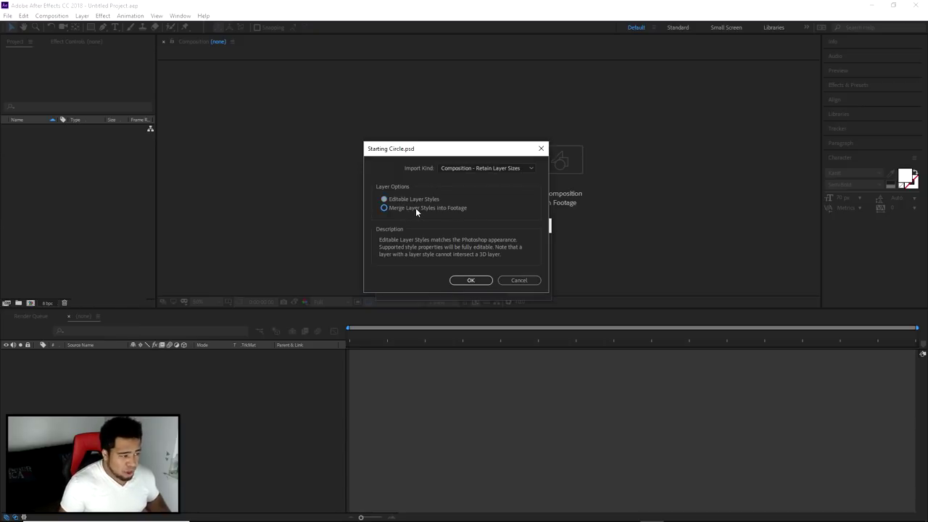
pyautogui.click(383, 200)
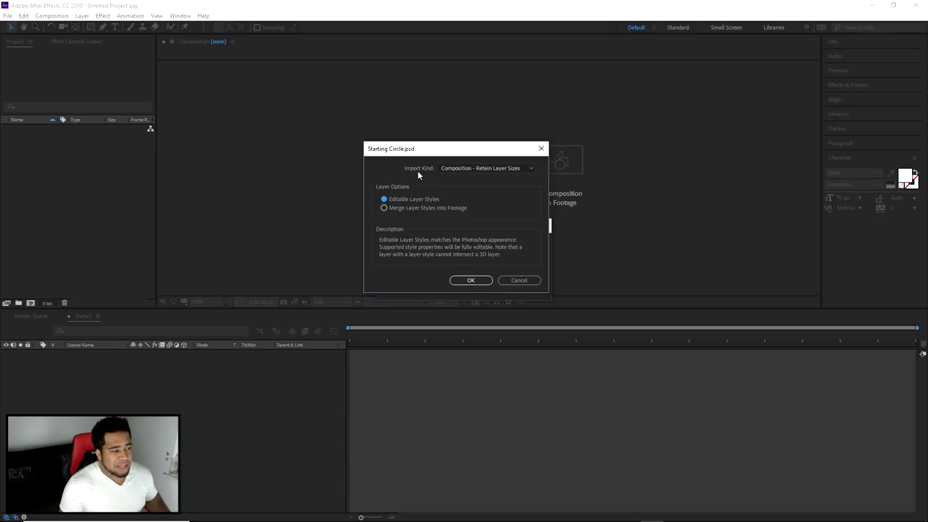
pyautogui.click(470, 168)
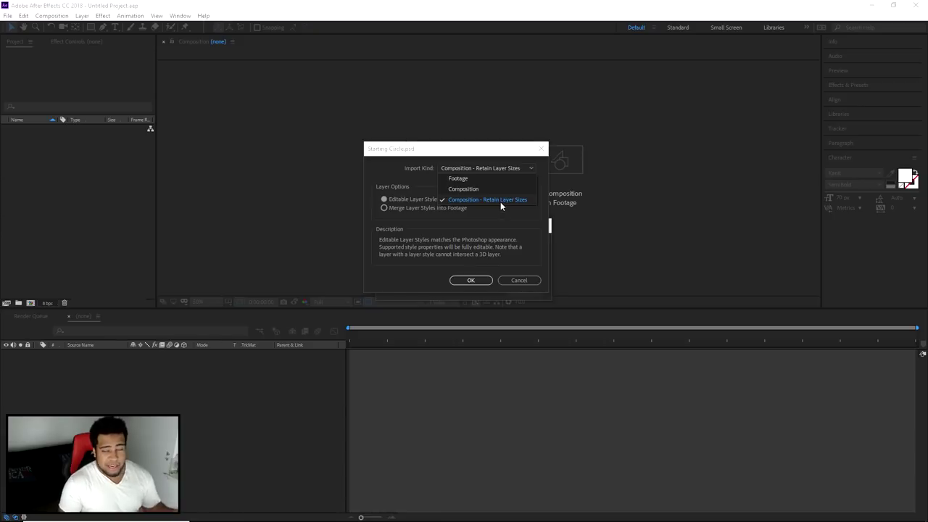
pyautogui.click(470, 280)
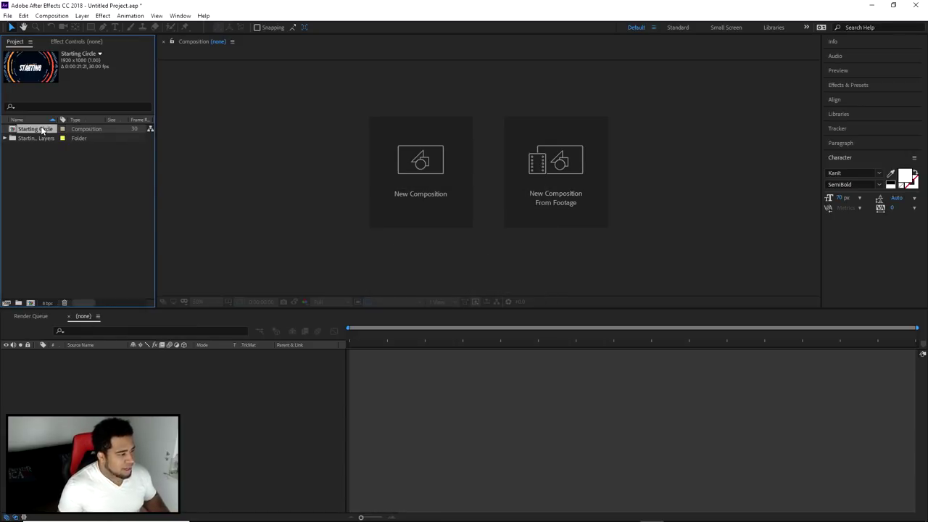
pyautogui.doubleClick(42, 130)
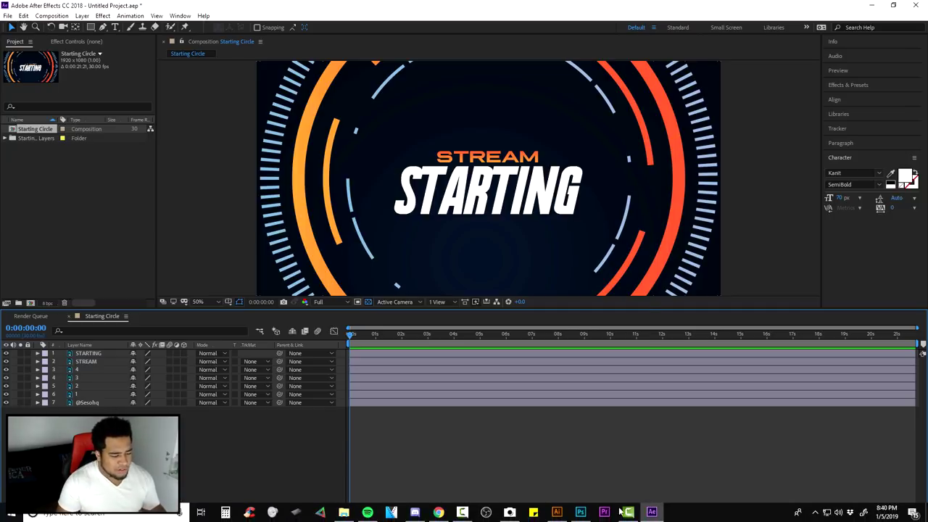
# - Check the width, height and resolution of Photoshop's saved Desktop 1920 document preset, and return to After Effects without creating a document
pyautogui.click(580, 516)
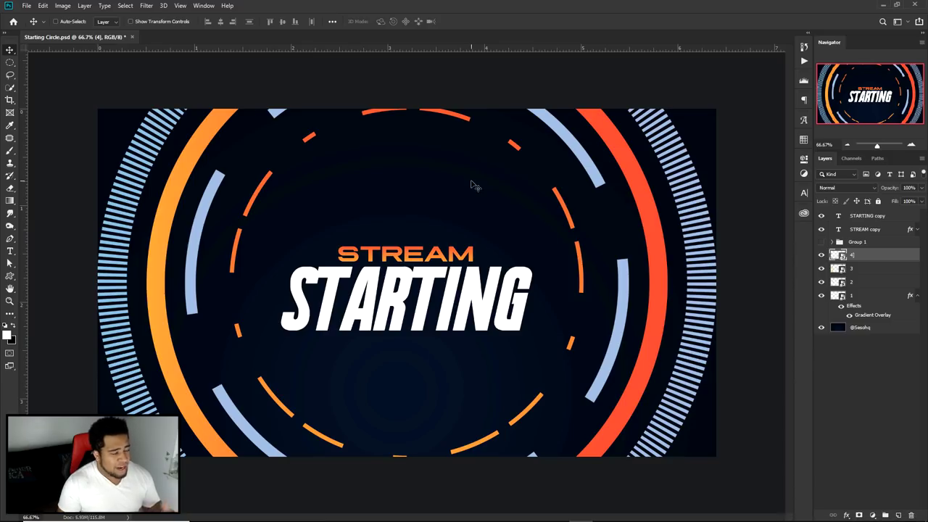
pyautogui.click(26, 5)
pyautogui.click(36, 16)
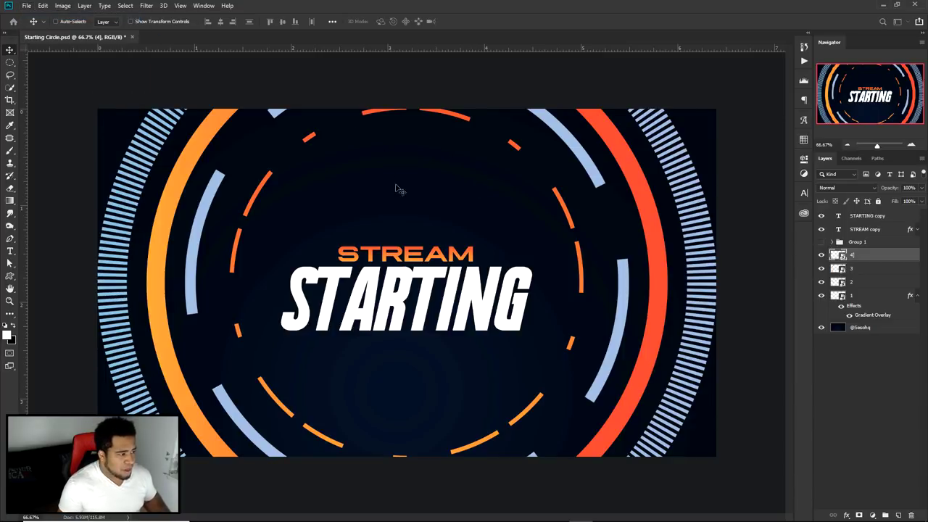
pyautogui.click(337, 183)
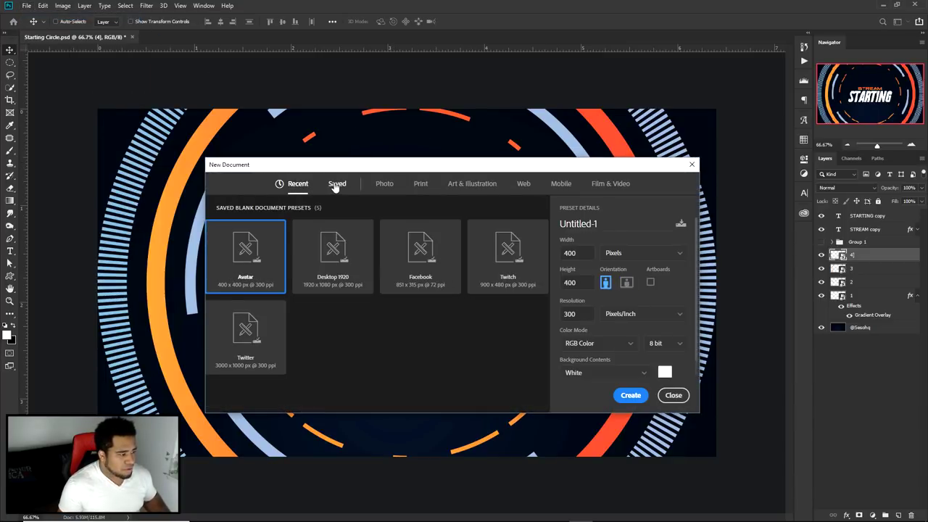
pyautogui.click(338, 266)
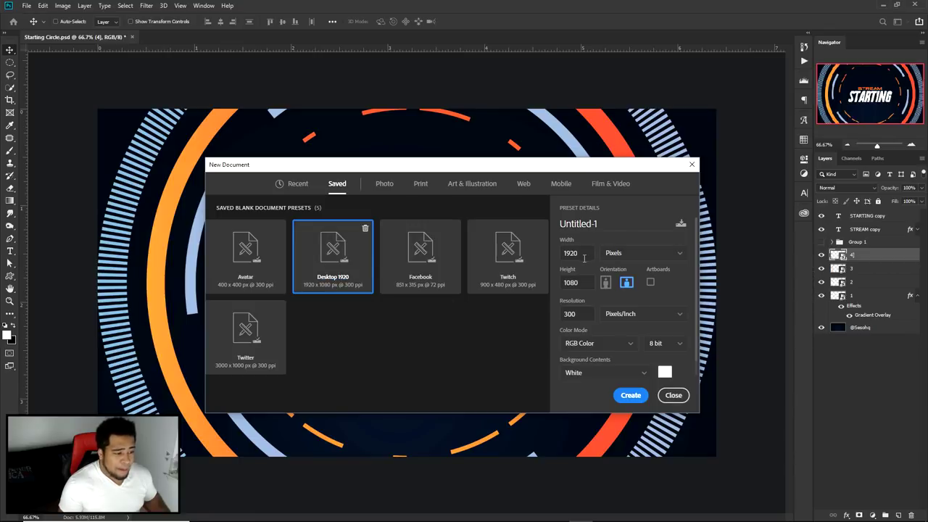
pyautogui.moveTo(584, 283); pyautogui.dragTo(535, 284)
pyautogui.moveTo(584, 315); pyautogui.dragTo(532, 319)
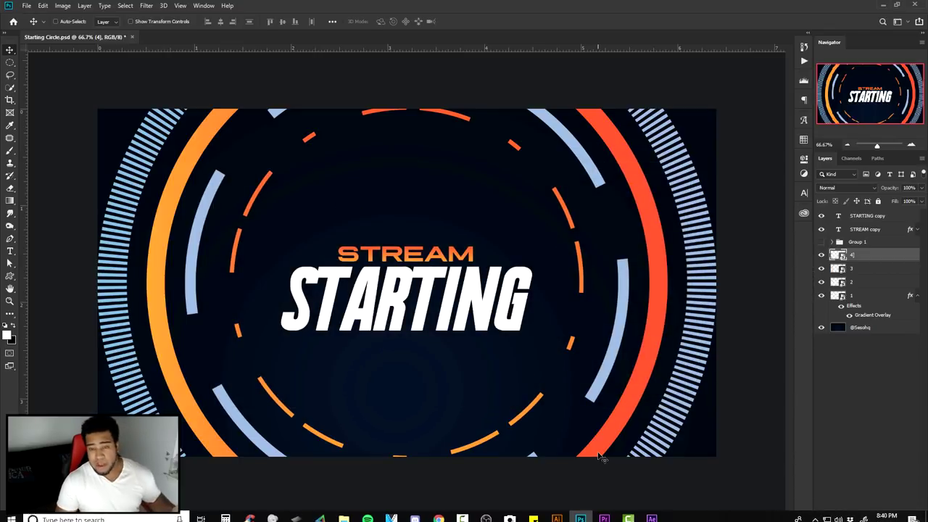
pyautogui.click(652, 513)
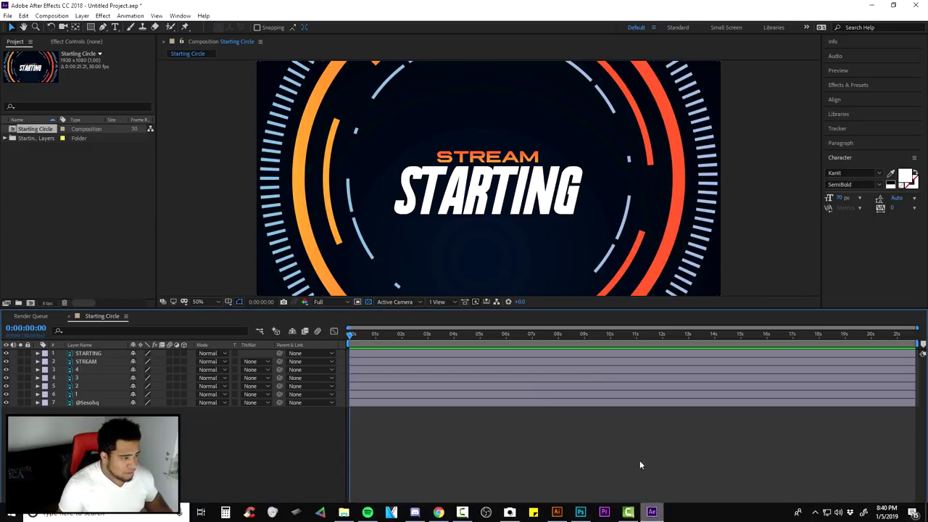
# - Hide and show layers 1 to 4 one at a time to identify which ring each layer holds
pyautogui.click(6, 395)
pyautogui.click(6, 394)
pyautogui.click(6, 386)
pyautogui.click(6, 386)
pyautogui.click(7, 379)
pyautogui.click(7, 378)
pyautogui.click(7, 370)
pyautogui.click(8, 370)
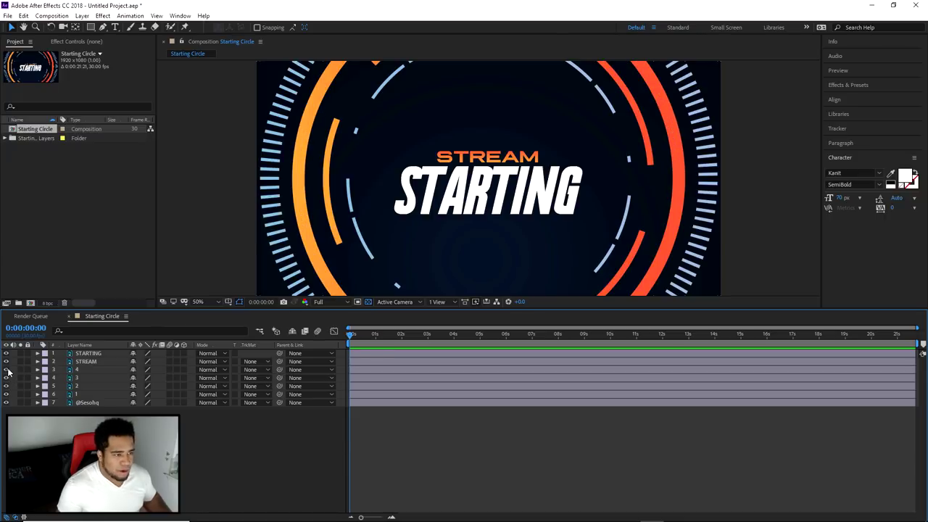
pyautogui.click(6, 394)
pyautogui.click(6, 394)
# - Select layer 1 and reveal its Rotation property in the timeline
pyautogui.click(9, 396)
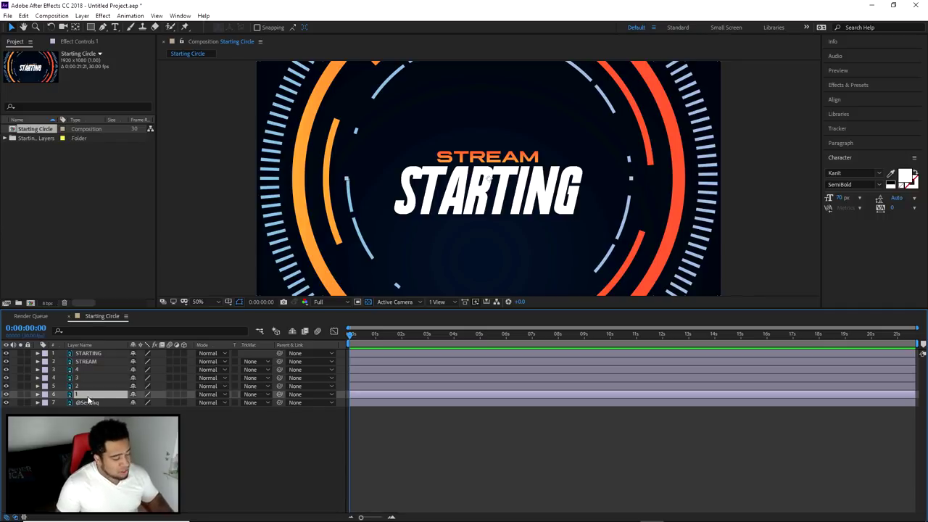
pyautogui.press('r')
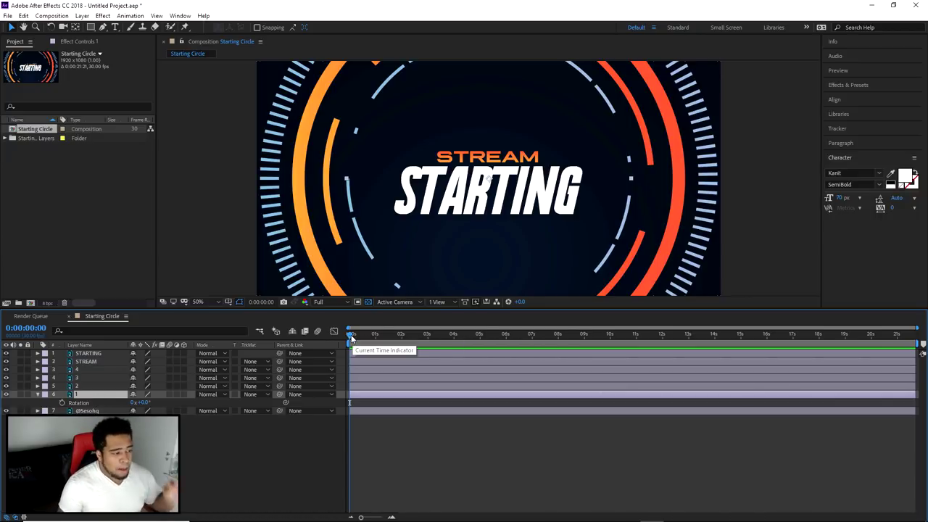
# - Set the Starting Circle composition's duration to 0:00:20:00 in its composition settings
pyautogui.rightClick(441, 425)
pyautogui.click(480, 332)
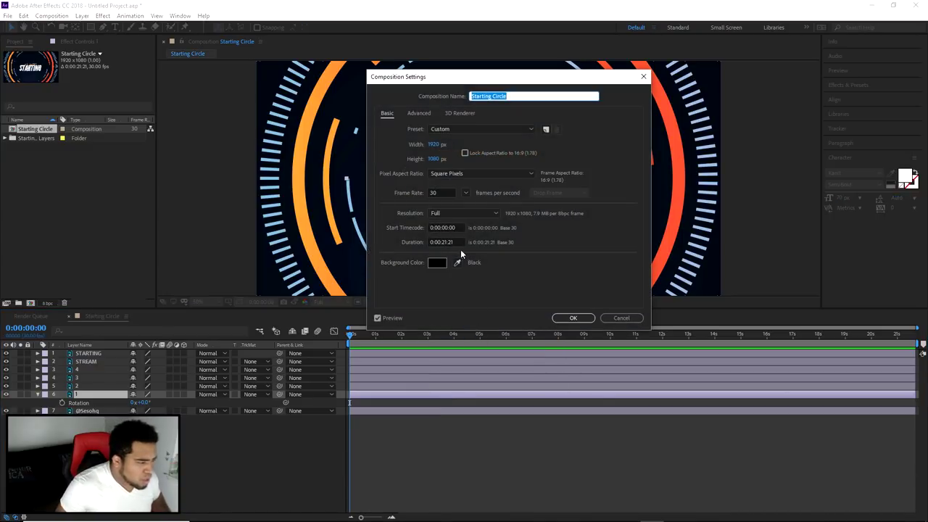
pyautogui.click(449, 244)
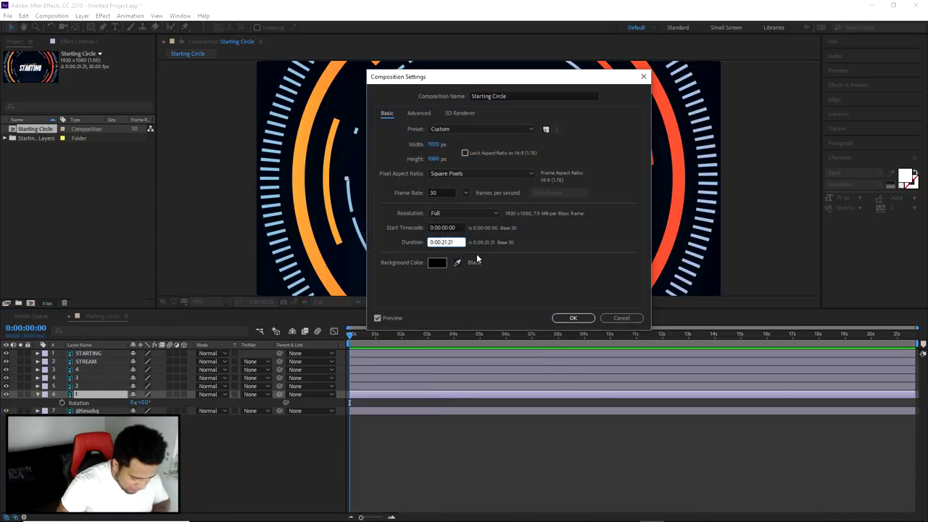
pyautogui.press('BackSpace')
pyautogui.write('0')
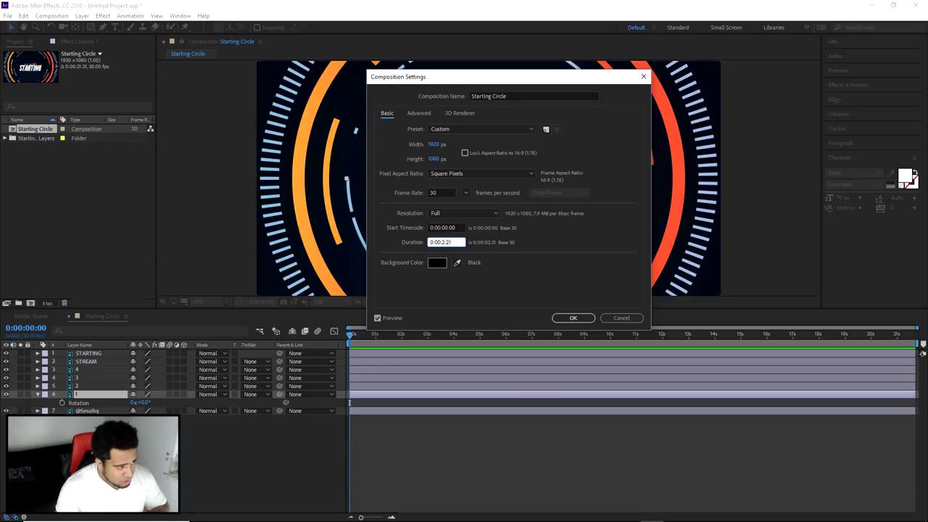
pyautogui.click(459, 243)
pyautogui.press('BackSpace')
pyautogui.press('BackSpace')
pyautogui.write('00')
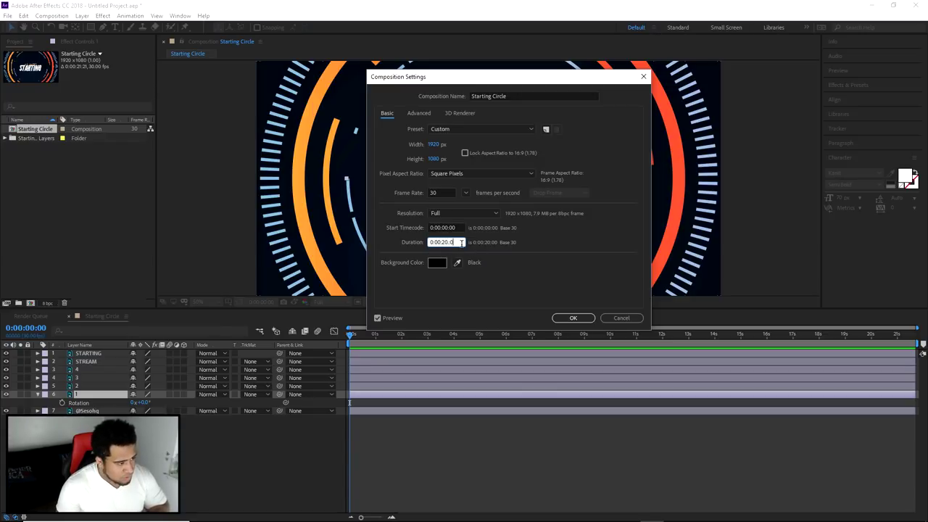
pyautogui.click(572, 317)
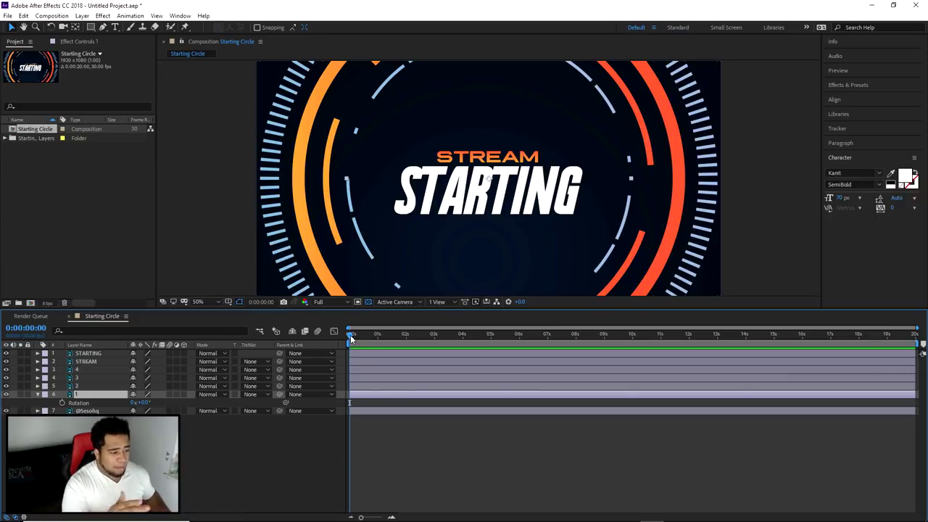
# - Enable Rotation keyframing for layer 1 at 0:00:00:00, with a starting value of 0x+0.0°
pyautogui.moveTo(351, 334); pyautogui.dragTo(916, 334)
pyautogui.press('Home')
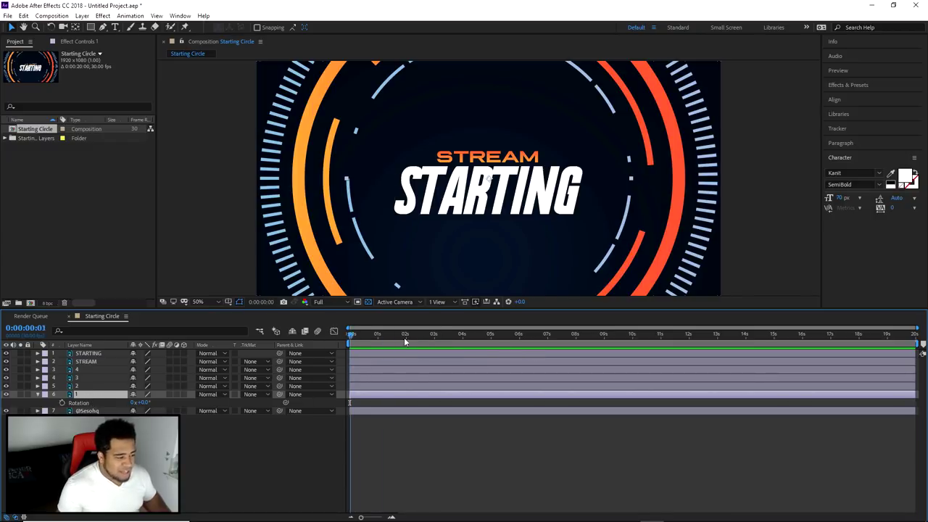
pyautogui.click(62, 403)
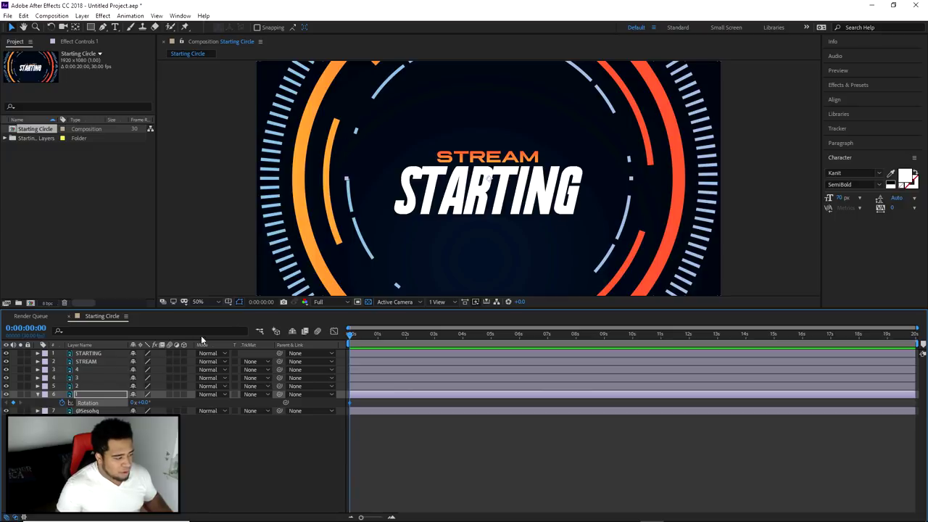
pyautogui.moveTo(141, 402)
pyautogui.mouseDown()
pyautogui.moveTo(245, 398)
pyautogui.moveTo(141, 400)
pyautogui.mouseUp()
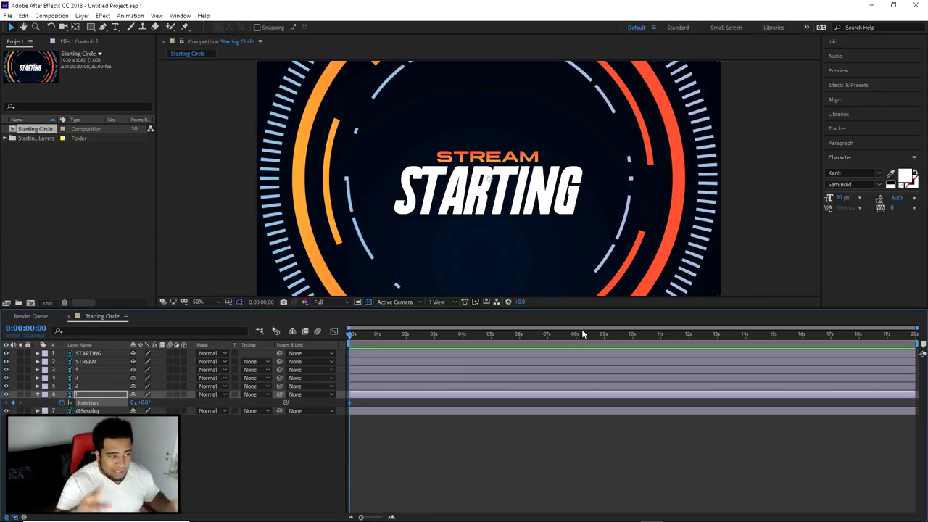
# - Add a second Rotation keyframe for layer 1 at 0:00:10:00
pyautogui.click(632, 335)
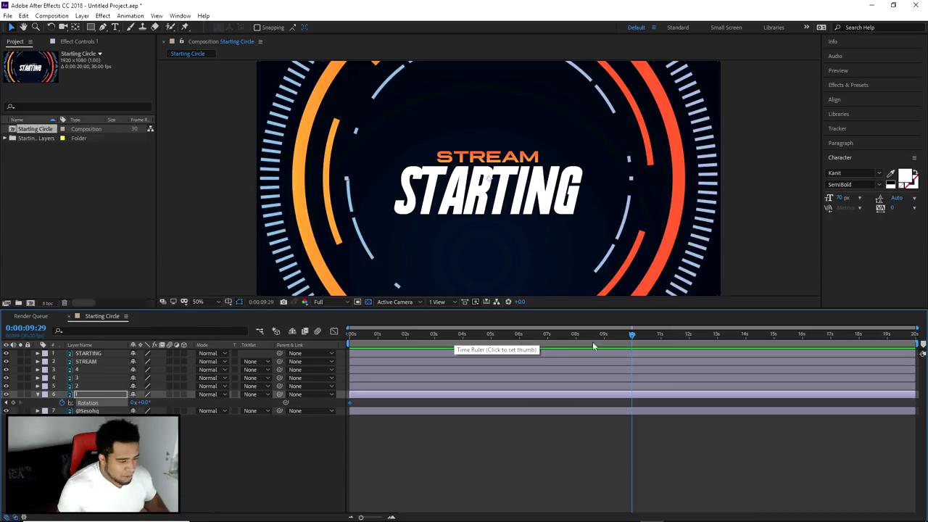
pyautogui.moveTo(360, 518); pyautogui.dragTo(330, 519)
pyautogui.click(657, 335)
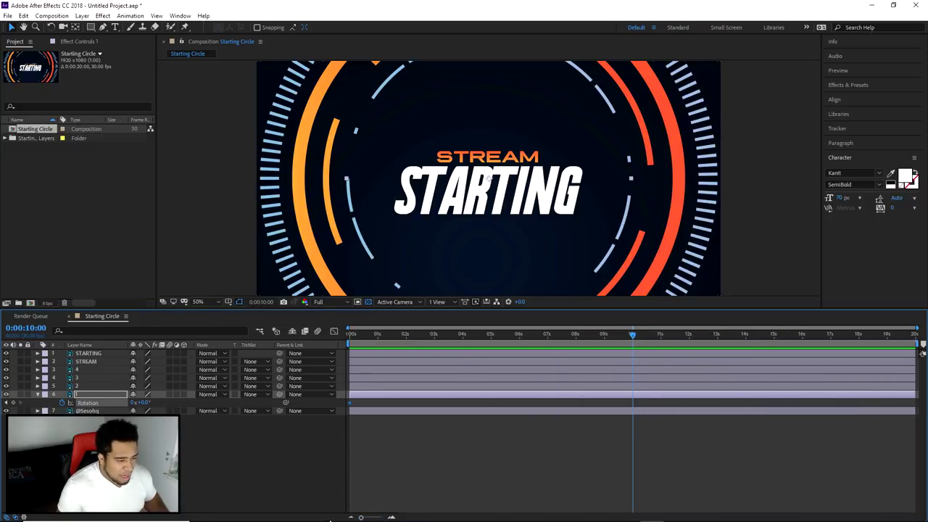
pyautogui.click(13, 404)
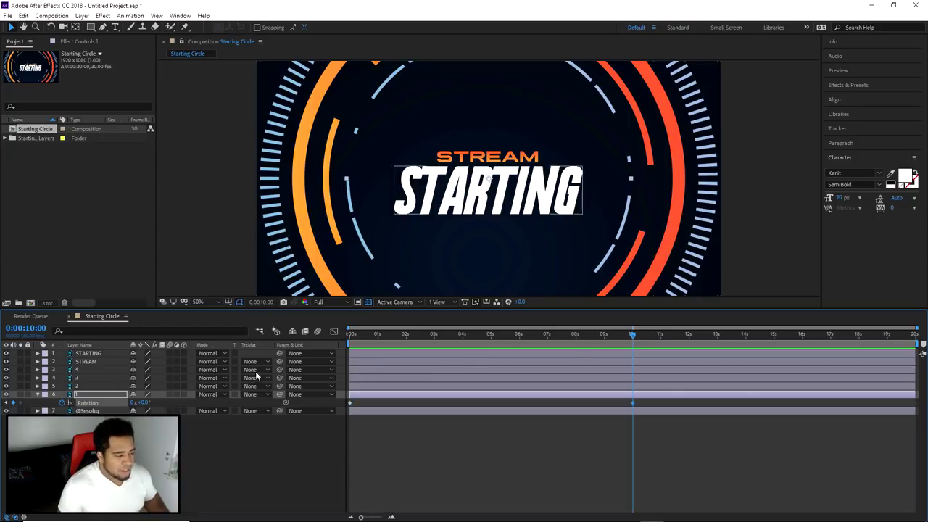
# - Try a Rotation of 266° on layer 1's 10-second keyframe and preview the animation from the start
pyautogui.moveTo(141, 403); pyautogui.dragTo(503, 333)
pyautogui.moveTo(420, 334); pyautogui.dragTo(317, 344)
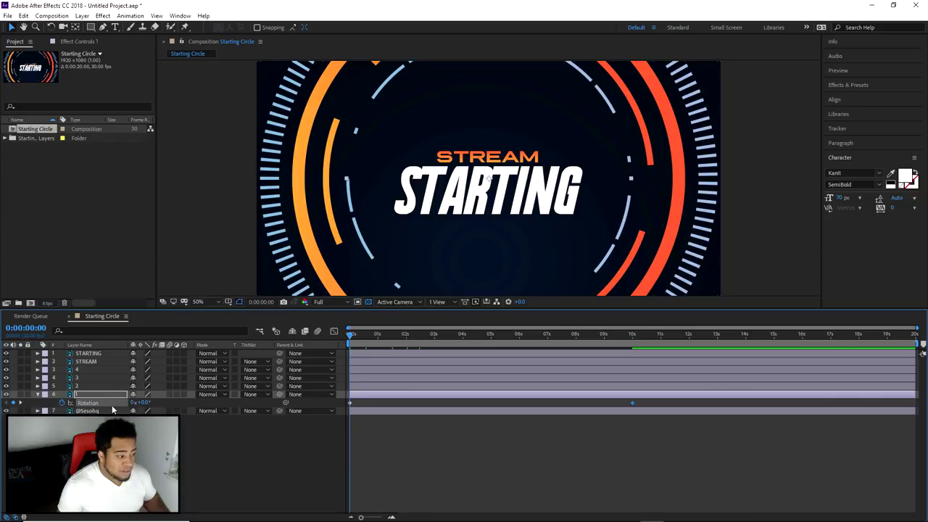
pyautogui.press('space')
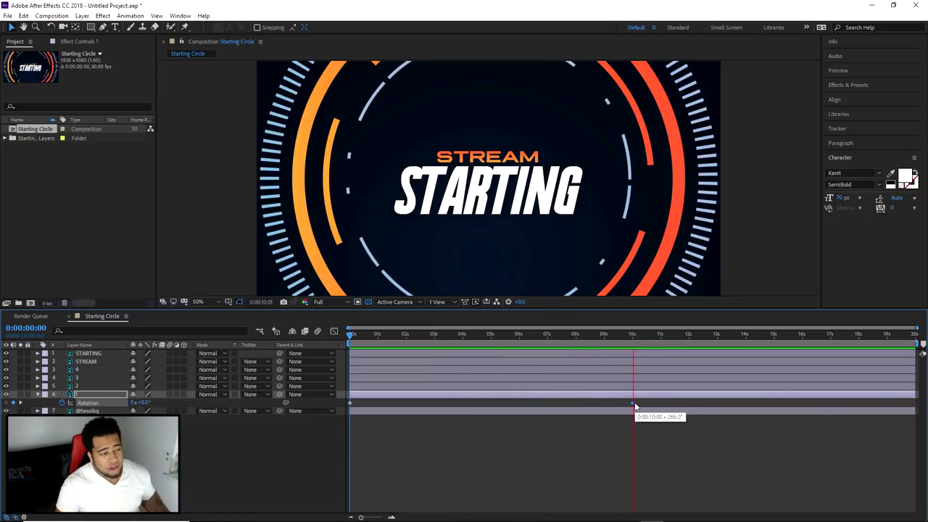
# - Set layer 1's Rotation keyframe at 0:00:10:00 to one full revolution, 1x+0.0°
pyautogui.moveTo(634, 334); pyautogui.dragTo(534, 346)
pyautogui.click(631, 341)
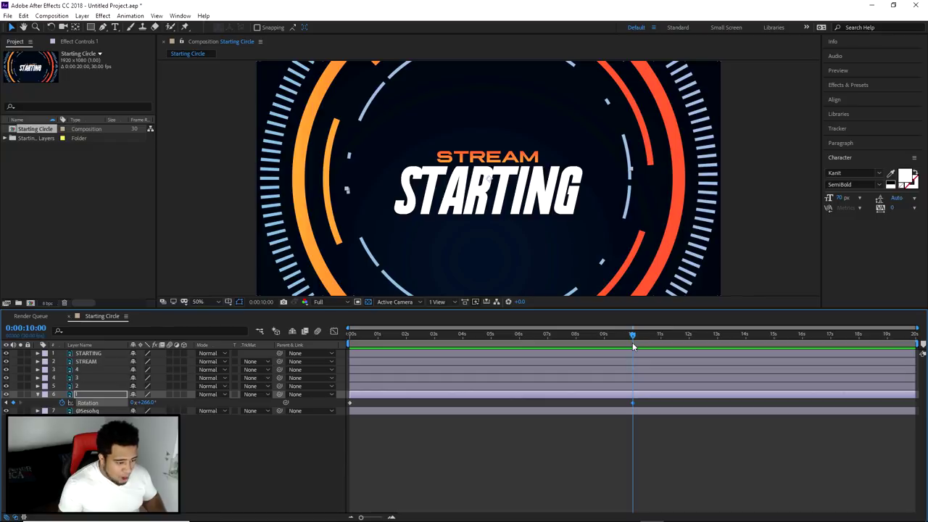
pyautogui.moveTo(382, 520); pyautogui.dragTo(276, 516)
pyautogui.moveTo(362, 518); pyautogui.dragTo(382, 518)
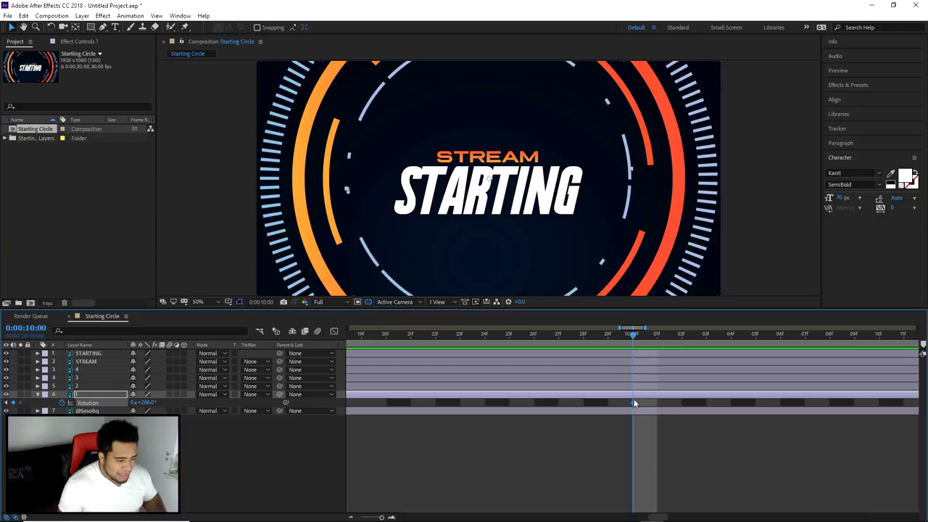
pyautogui.moveTo(382, 517); pyautogui.dragTo(347, 519)
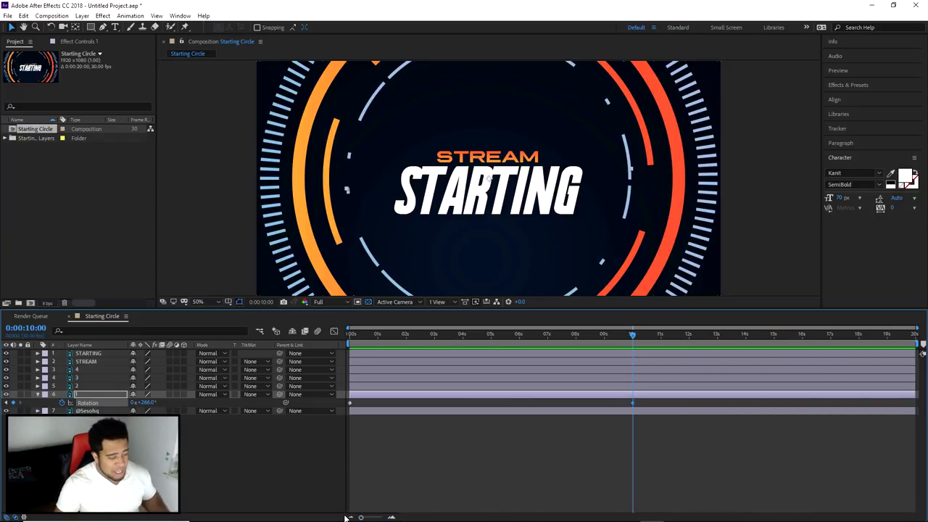
pyautogui.moveTo(367, 517); pyautogui.dragTo(346, 519)
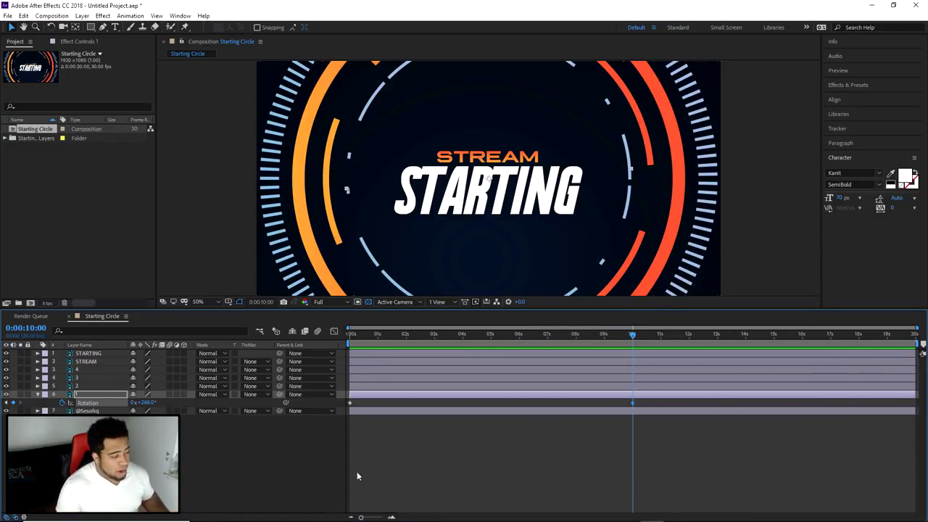
pyautogui.click(145, 403)
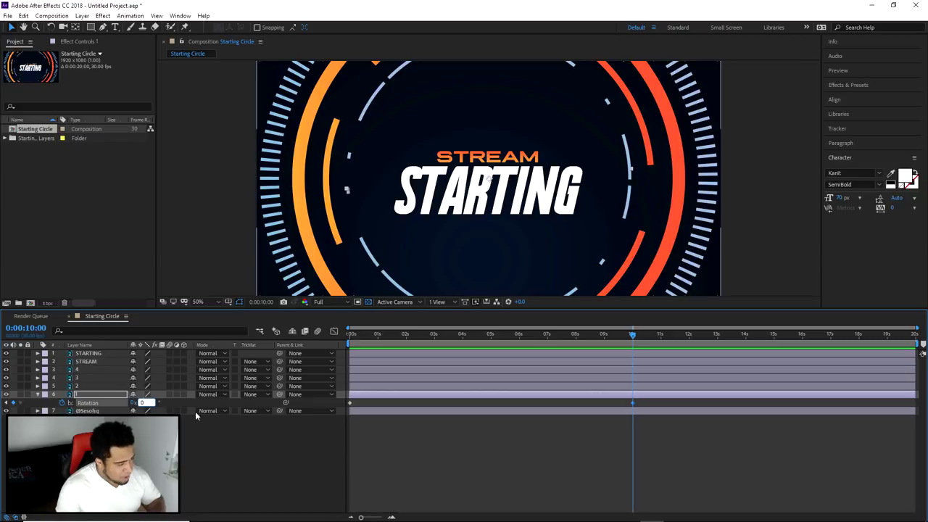
pyautogui.write('0')
pyautogui.press('Return')
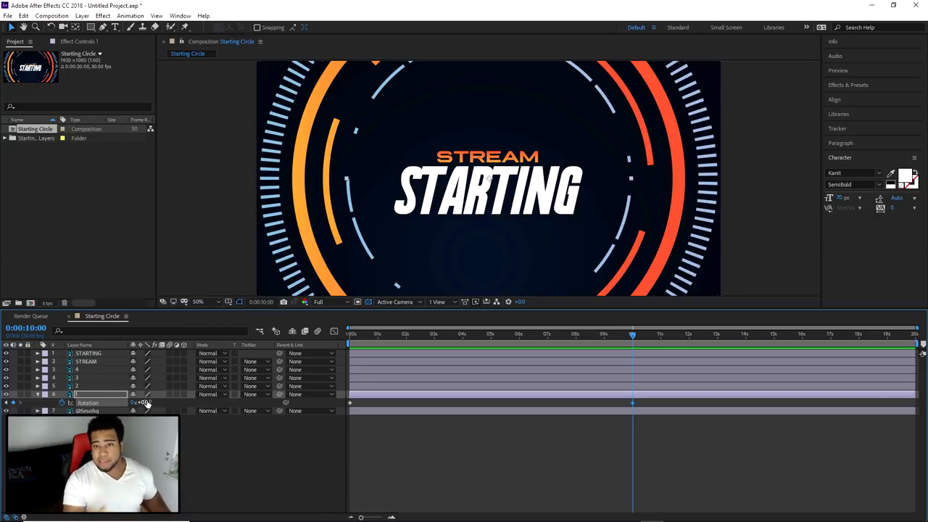
pyautogui.click(133, 403)
pyautogui.write('1')
pyautogui.press('Return')
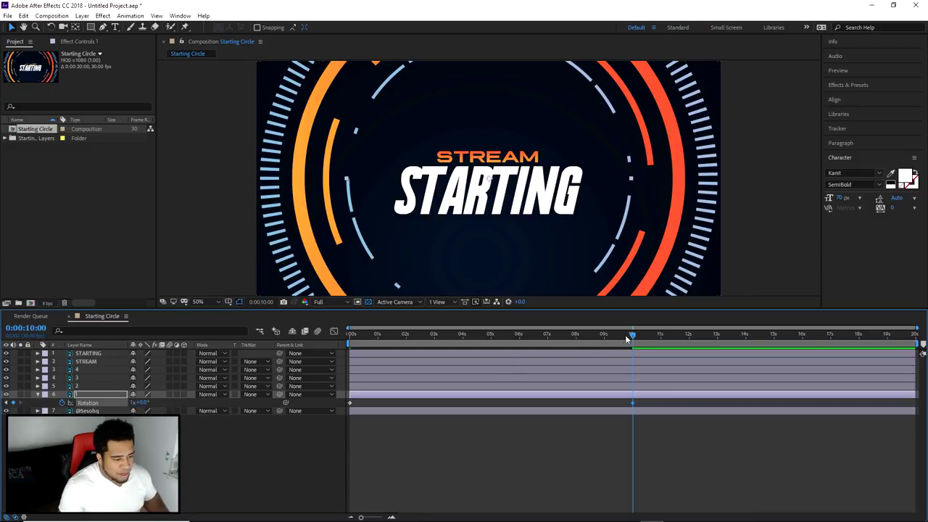
# - Preview the composition from the start to check layer 1's full revolution
pyautogui.moveTo(631, 336); pyautogui.dragTo(323, 341)
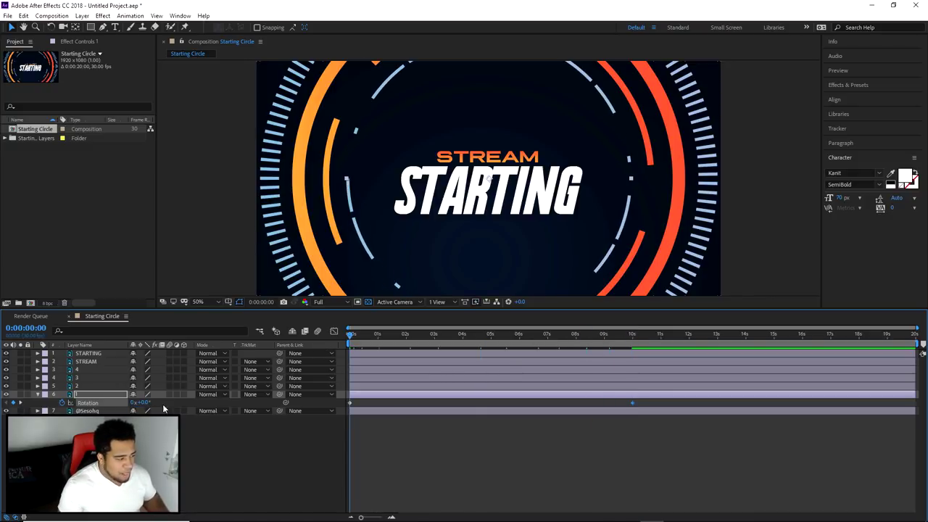
pyautogui.press('space')
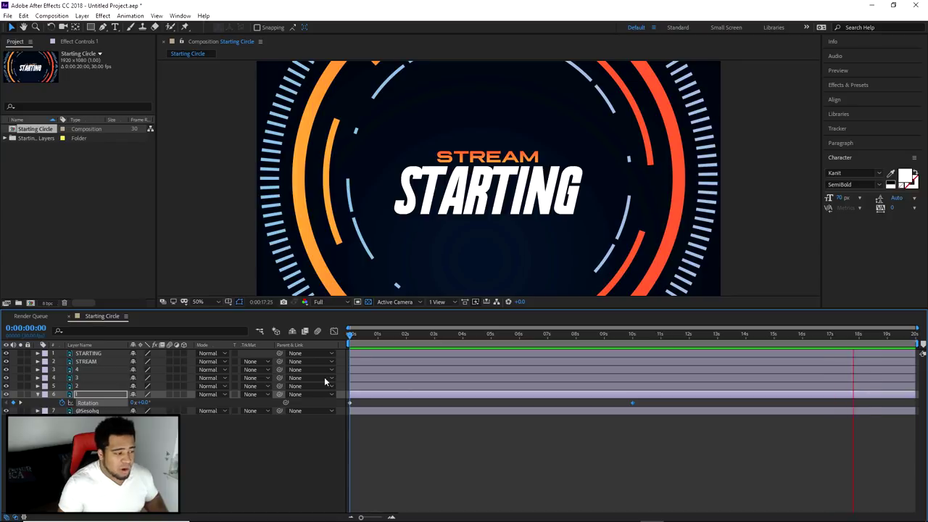
pyautogui.press('space')
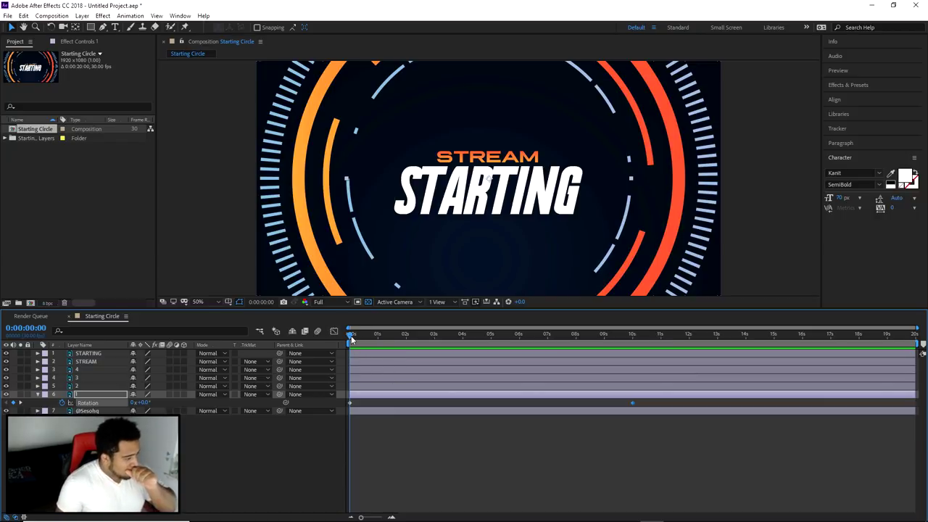
# - Try a Rotation of 2x+0.0° for layer 1 at the last frame, 0:00:19:29, and undo it
pyautogui.moveTo(352, 338); pyautogui.dragTo(921, 334)
pyautogui.moveTo(366, 517); pyautogui.dragTo(426, 517)
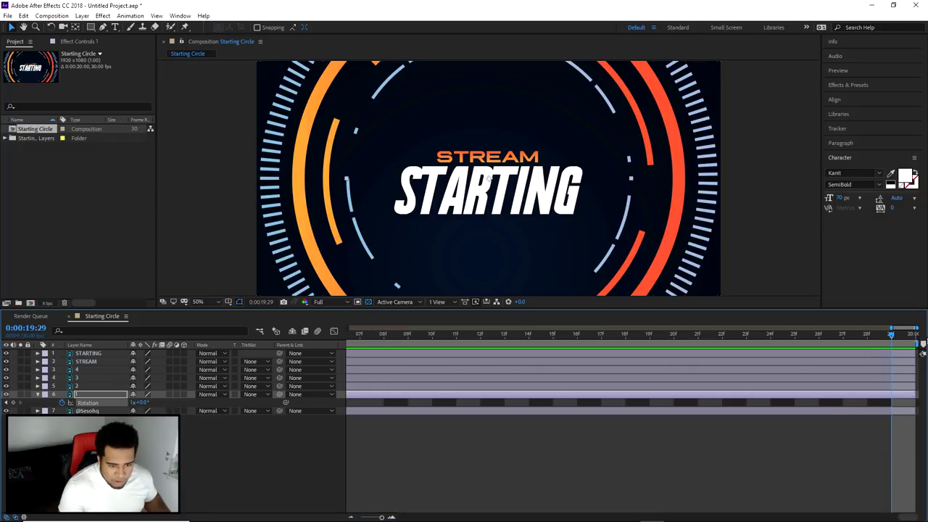
pyautogui.click(367, 512)
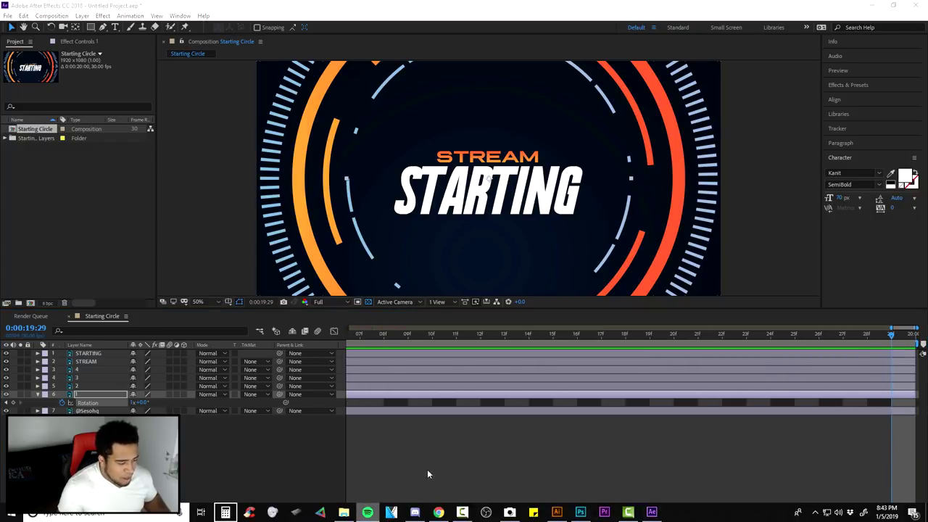
pyautogui.click(641, 462)
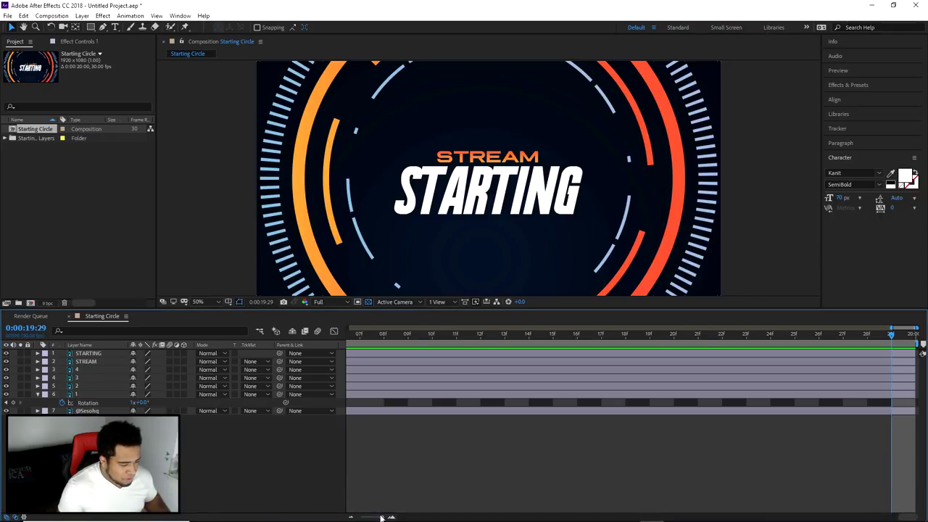
pyautogui.moveTo(382, 518); pyautogui.dragTo(360, 518)
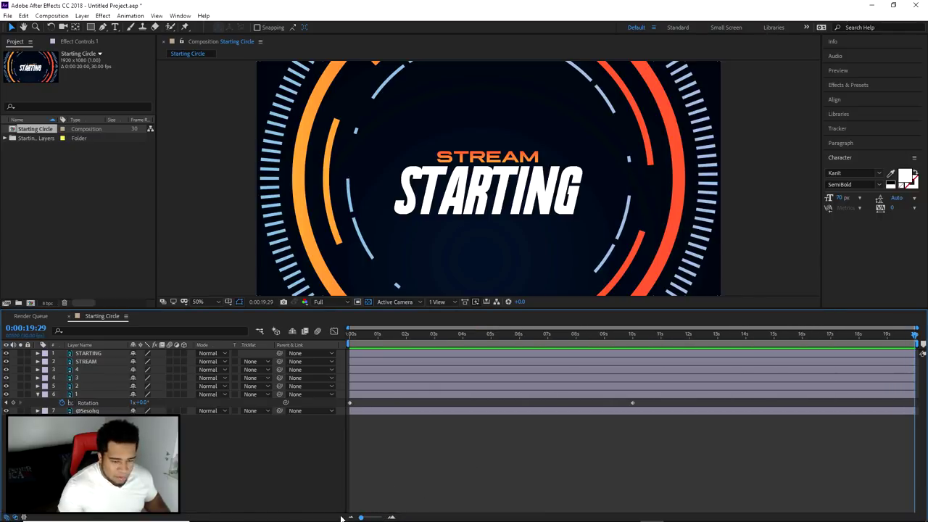
pyautogui.click(133, 404)
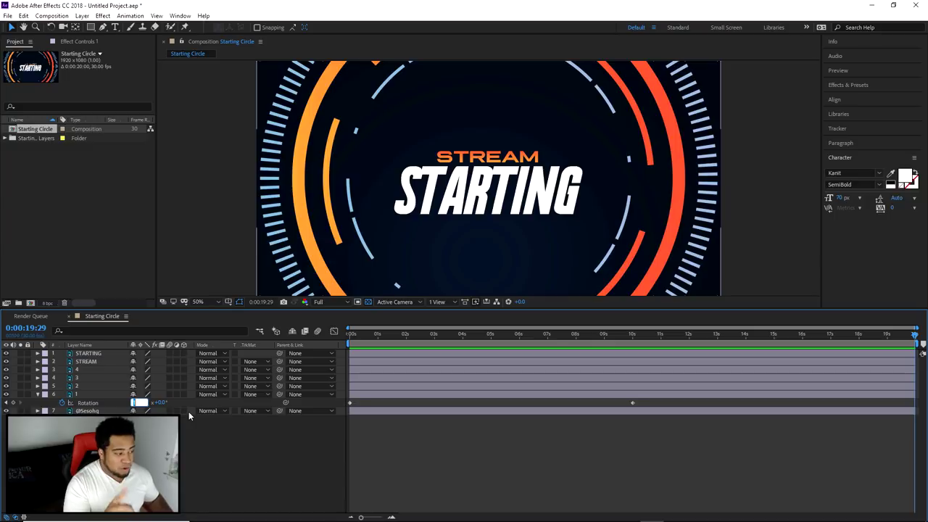
pyautogui.write('2')
pyautogui.press('Return')
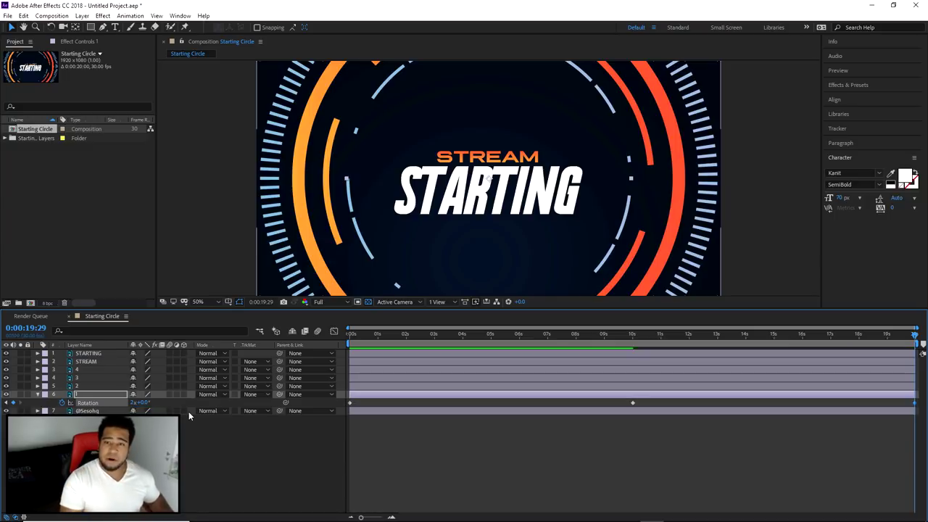
pyautogui.hotkey('ctrl', 'z')
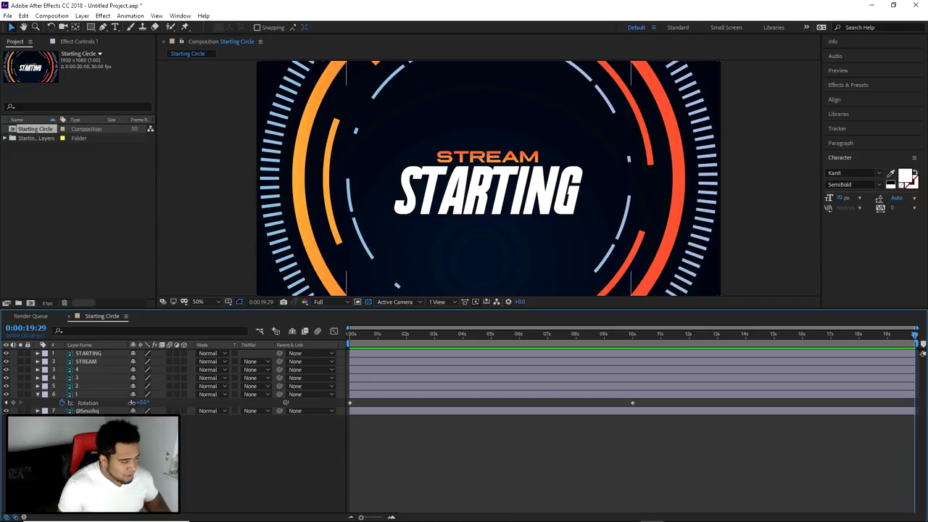
# - Set layer 1's Rotation at 0:00:19:29 to 0x+0.0° and scrub the timeline to check the spin direction
pyautogui.click(132, 403)
pyautogui.write('0')
pyautogui.press('Return')
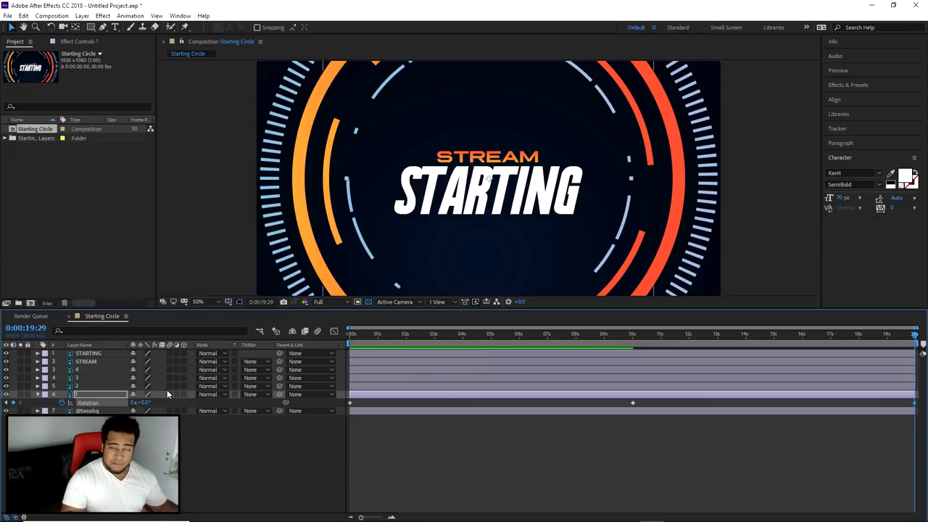
pyautogui.click(461, 354)
pyautogui.moveTo(351, 335); pyautogui.dragTo(713, 344)
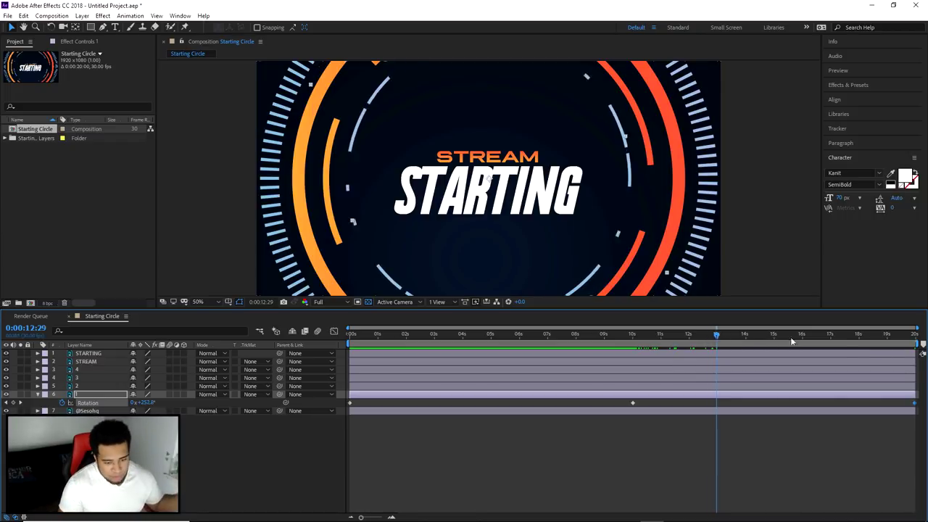
# - Set layer 1's Rotation keyframe at 0:00:19:29 to 2x+0.0° and scrub through the whole animation
pyautogui.click(918, 340)
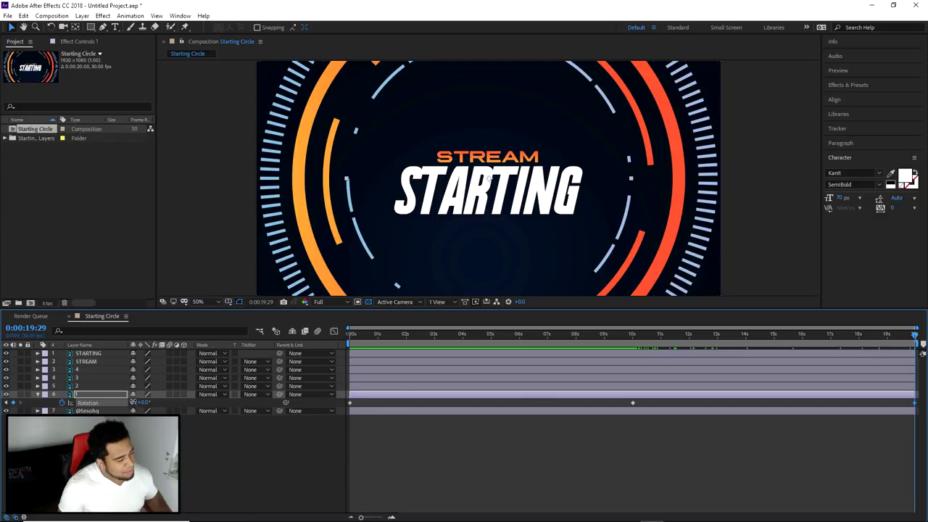
pyautogui.press('Return')
pyautogui.moveTo(373, 337)
pyautogui.mouseDown()
pyautogui.moveTo(391, 346)
pyautogui.moveTo(917, 356)
pyautogui.mouseUp()
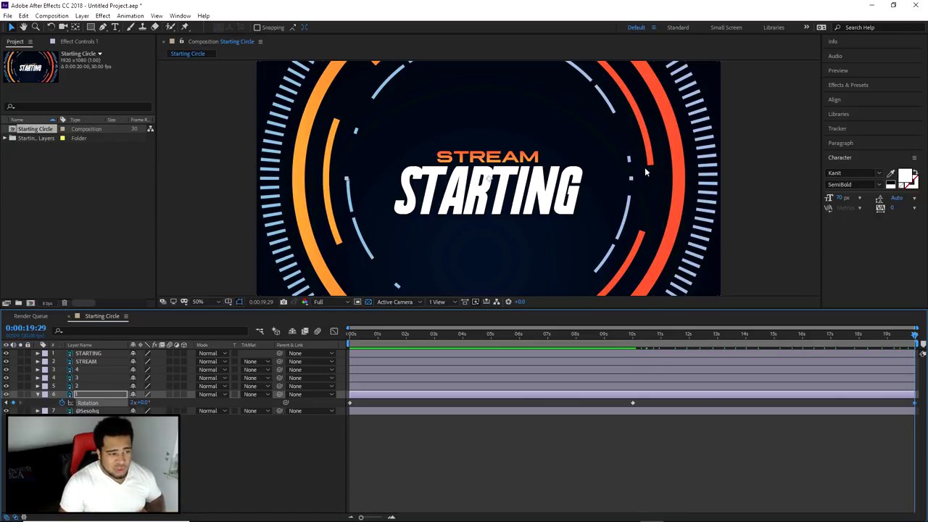
# - Toggle layer 2's visibility to identify its ring, select the layer and reveal its Rotation property
pyautogui.click(6, 387)
pyautogui.click(6, 386)
pyautogui.click(72, 387)
pyautogui.click(37, 385)
pyautogui.click(38, 386)
pyautogui.press('r')
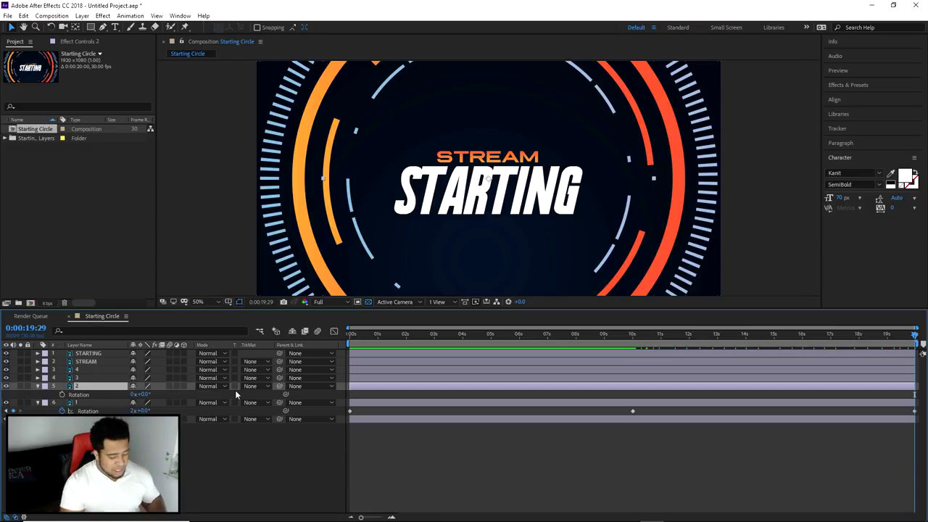
# - Show only layer 1's keyframed Rotation property and preview the ring's spin from 0:00:00:00
pyautogui.click(103, 403)
pyautogui.press('u')
pyautogui.press('u')
pyautogui.press('u')
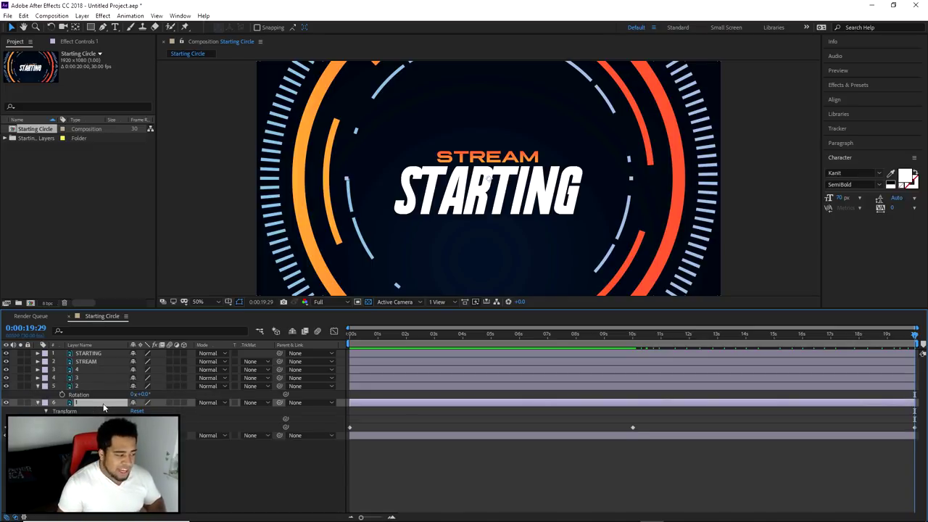
pyautogui.press('u')
pyautogui.press('u')
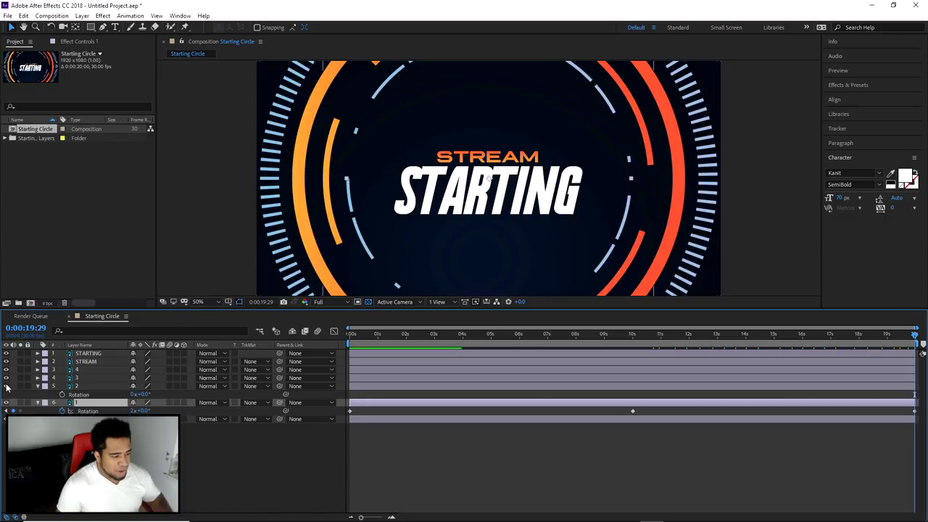
pyautogui.moveTo(919, 415); pyautogui.dragTo(345, 410)
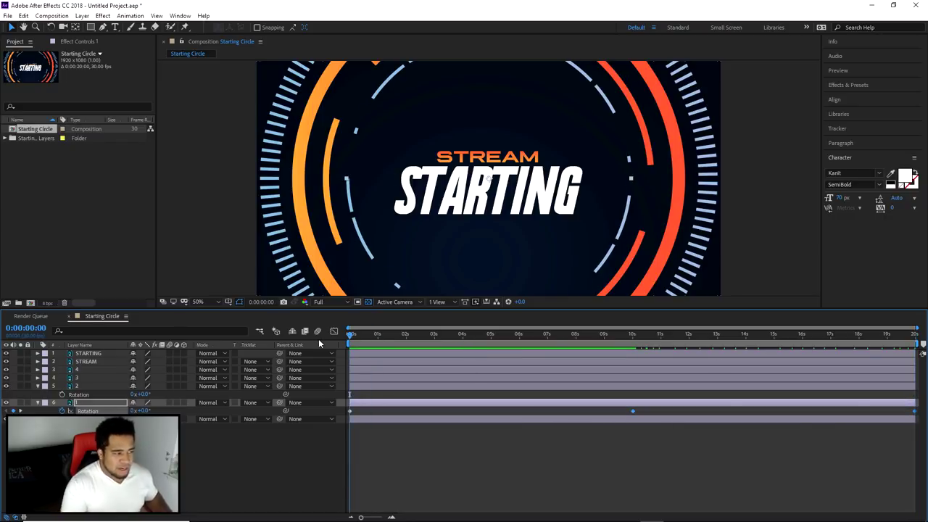
pyautogui.press('space')
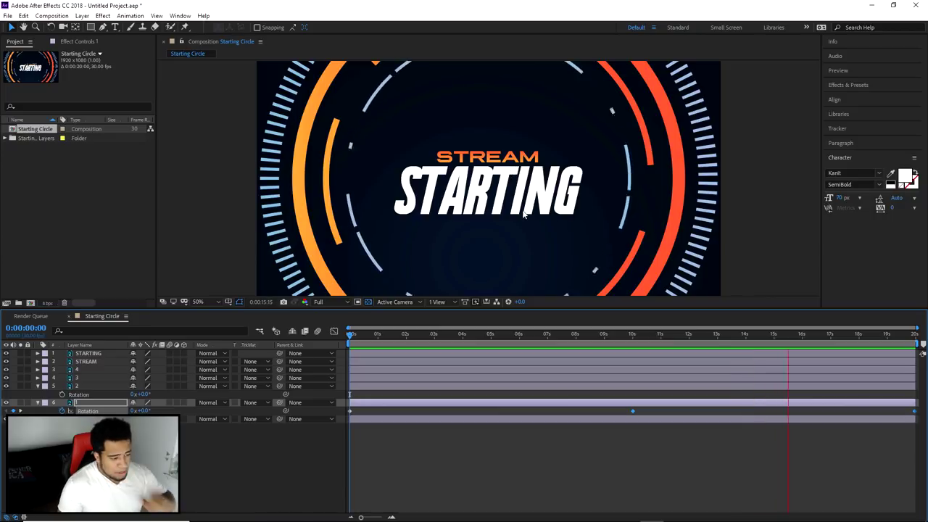
pyautogui.click(871, 418)
pyautogui.press('space')
# - Select all three of layer 1's Rotation keyframes and apply Easy Ease to them
pyautogui.moveTo(343, 409); pyautogui.dragTo(428, 415)
pyautogui.moveTo(611, 419); pyautogui.dragTo(917, 421)
pyautogui.rightClick(633, 410)
pyautogui.moveTo(669, 408)
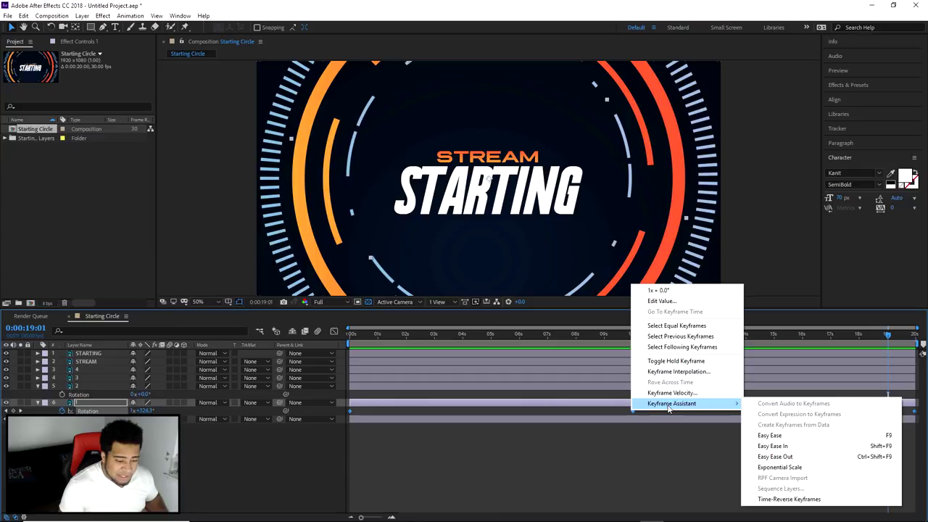
pyautogui.click(784, 435)
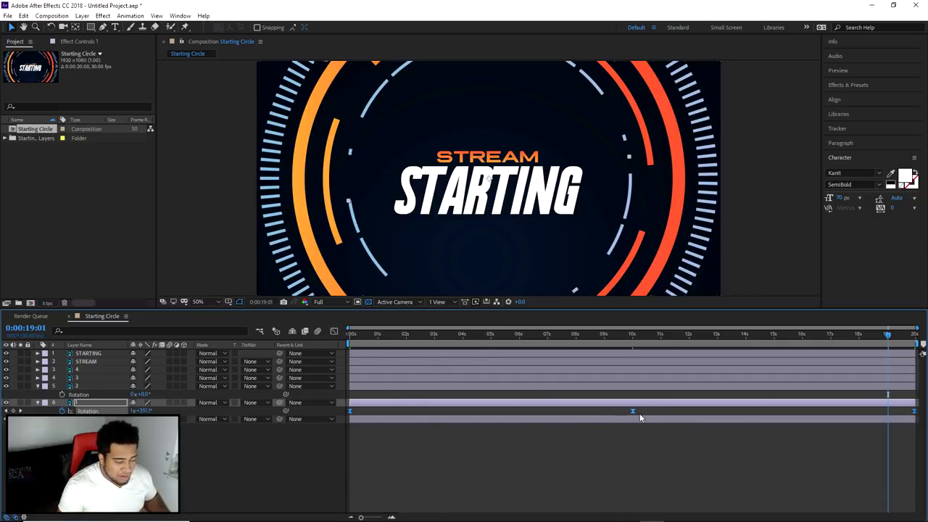
# - Open layer 1's Rotation in the Graph Editor, inspect its value graph and switch back to the speed graph
pyautogui.click(334, 331)
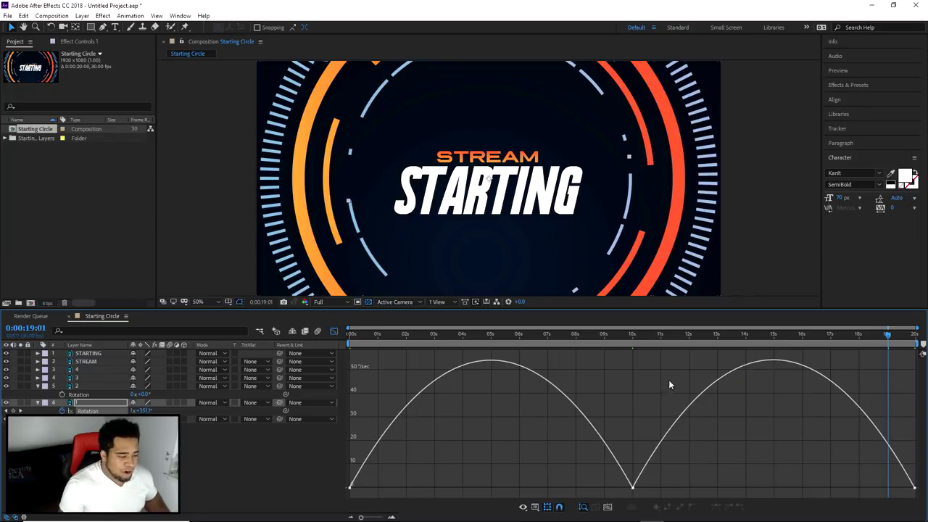
pyautogui.rightClick(602, 373)
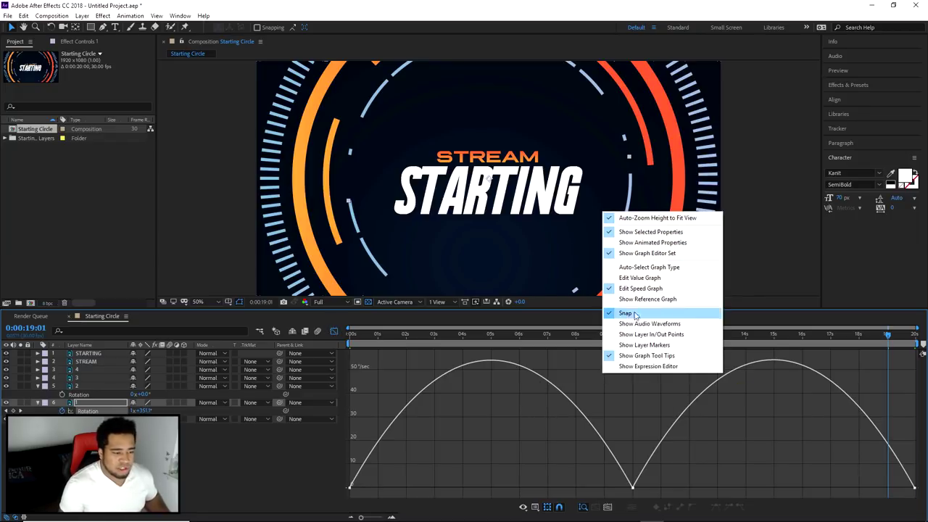
pyautogui.rightClick(617, 383)
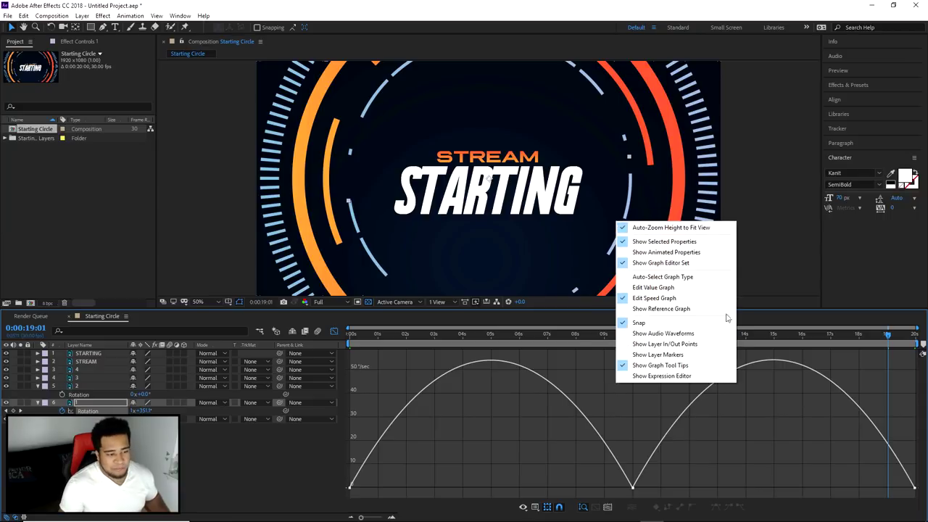
pyautogui.click(657, 288)
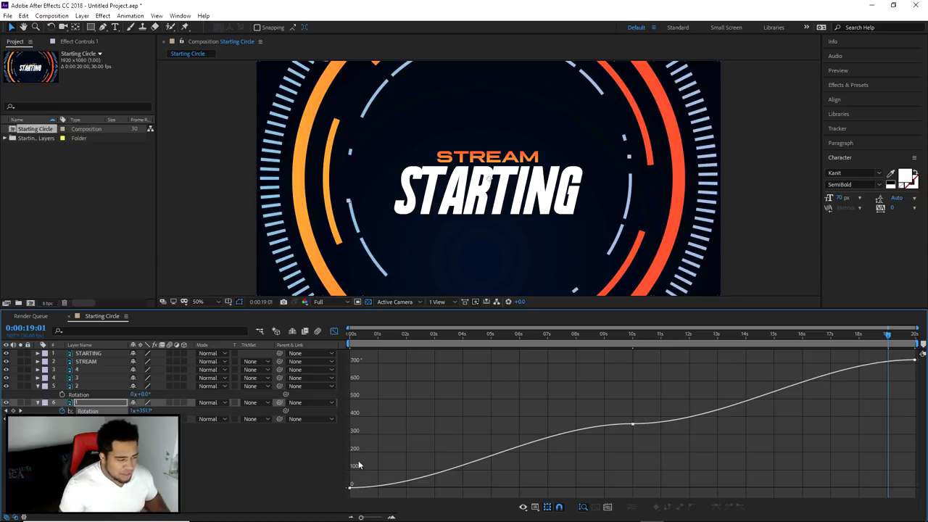
pyautogui.rightClick(548, 377)
pyautogui.click(585, 289)
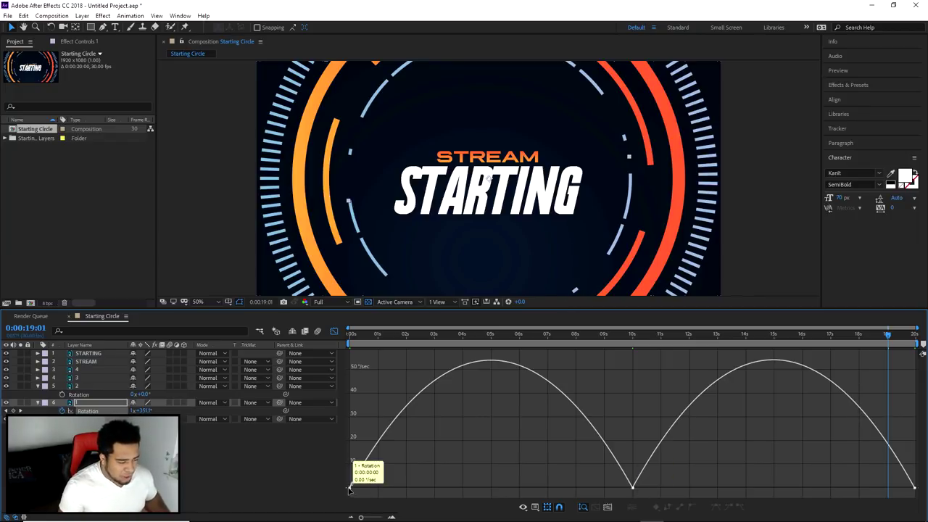
# - Select layer 1's 10-second Rotation keyframe in the speed graph and move the current time to 0:00:00:00
pyautogui.click(635, 489)
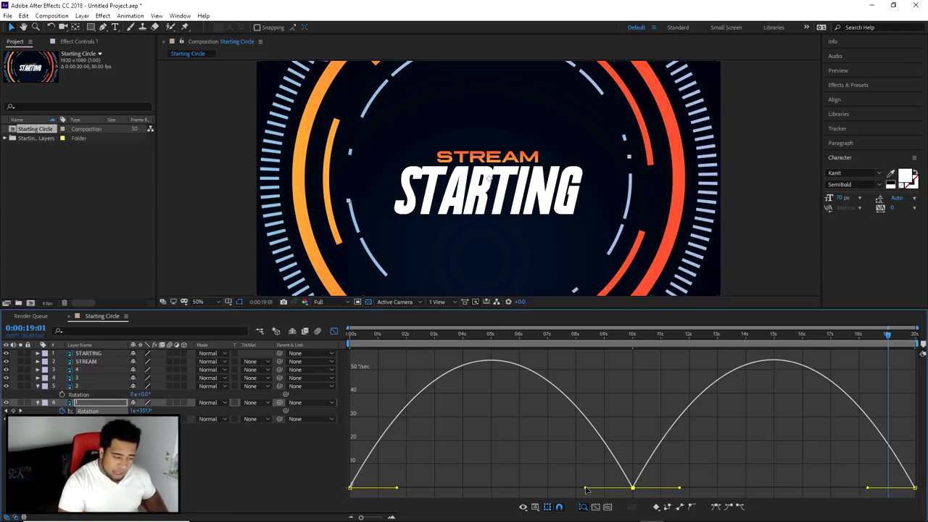
pyautogui.moveTo(351, 489)
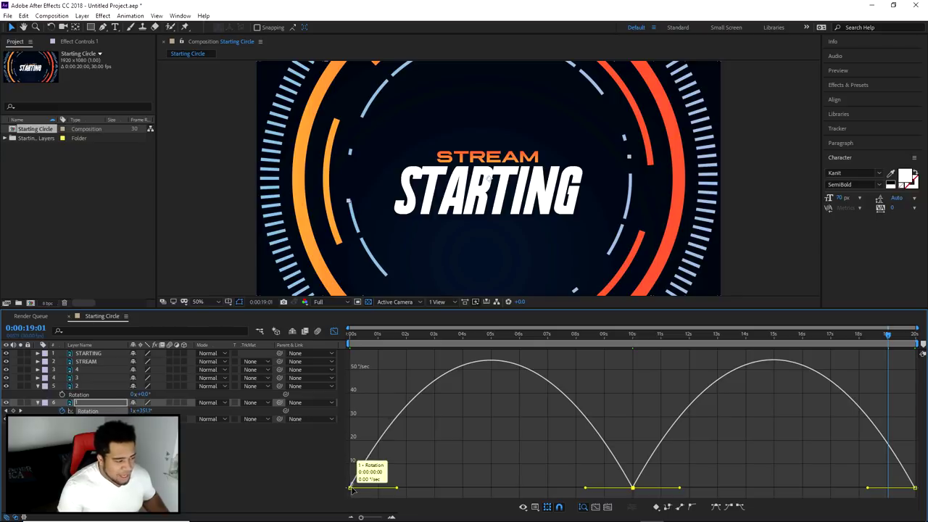
pyautogui.hotkey('shift', 'F3')
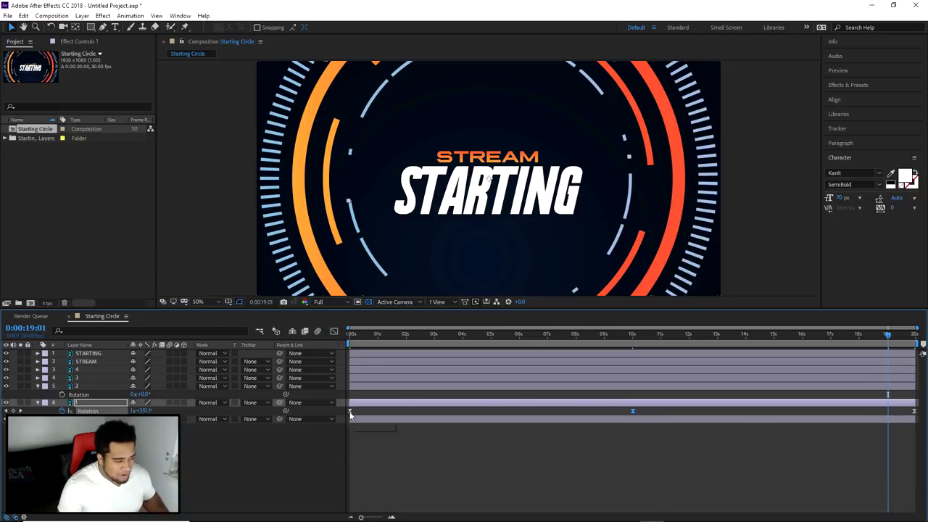
pyautogui.click(337, 333)
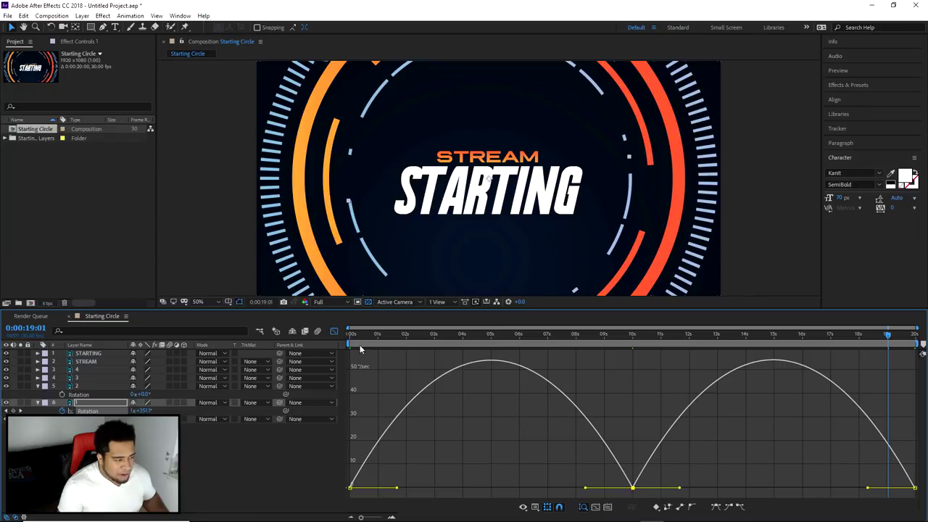
pyautogui.click(336, 333)
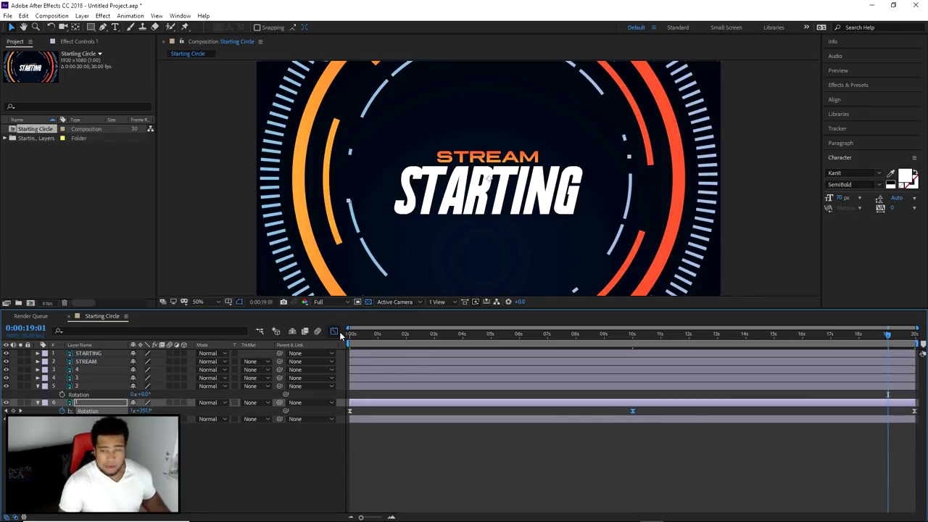
pyautogui.click(335, 331)
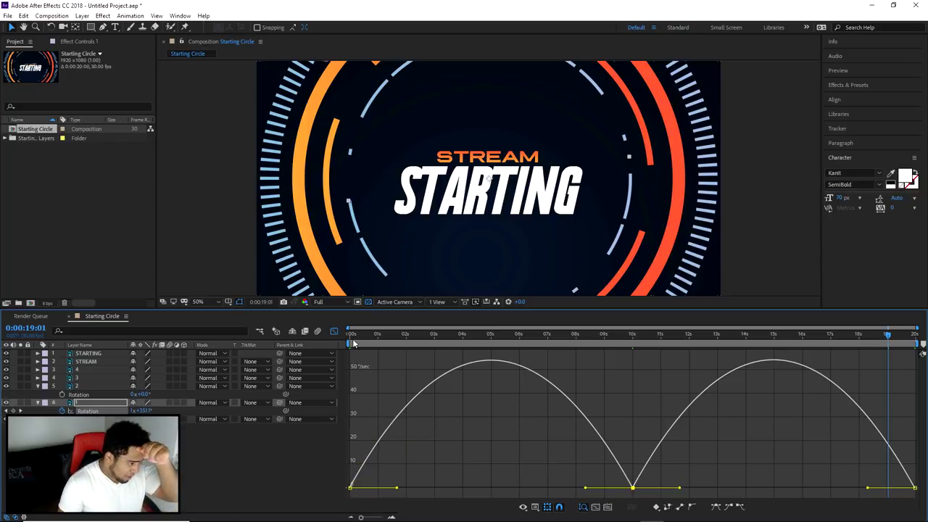
pyautogui.click(350, 337)
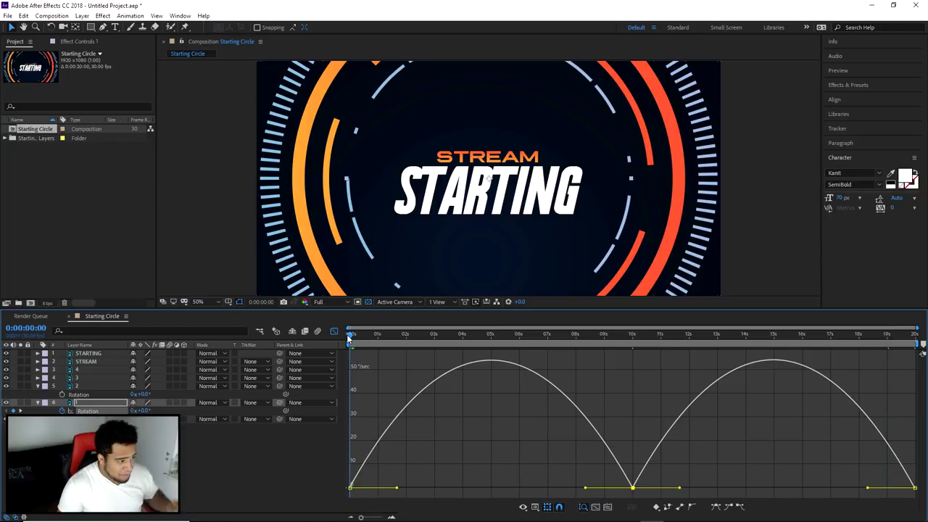
pyautogui.moveTo(349, 338); pyautogui.dragTo(342, 474)
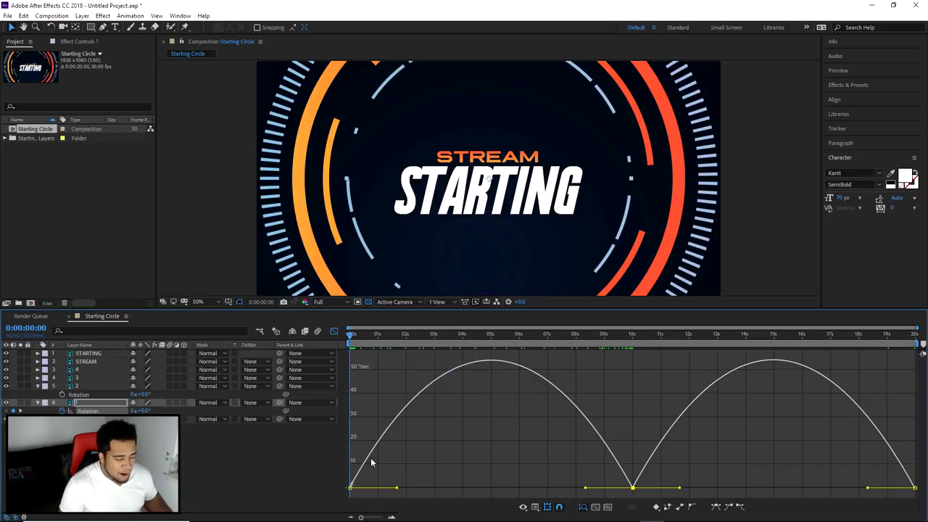
# - Stretch the speed-graph handles of layer 1's Rotation keyframes to about 4 s, 7.5 s, 13 s and 16 s, shaping two steeper speed peaks
pyautogui.moveTo(397, 489); pyautogui.dragTo(407, 490)
pyautogui.hotkey('ctrl', 'z')
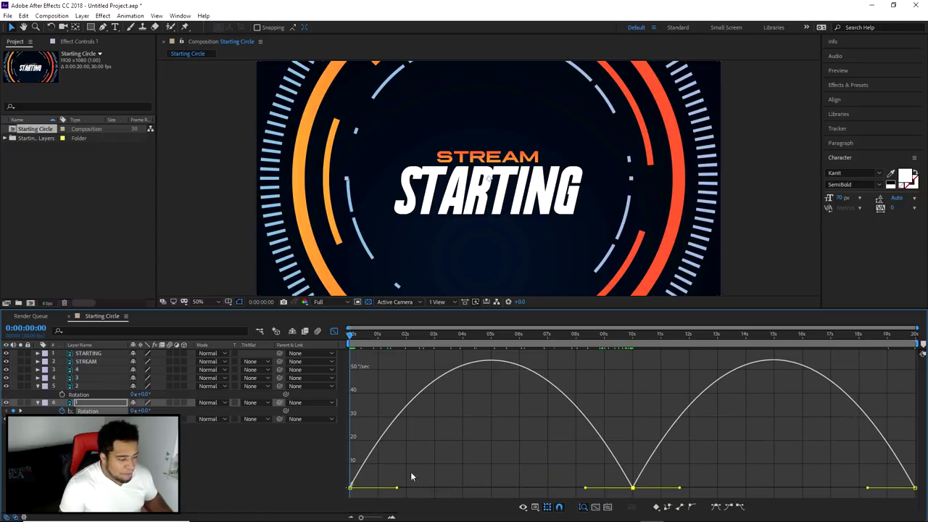
pyautogui.moveTo(398, 490); pyautogui.dragTo(462, 490)
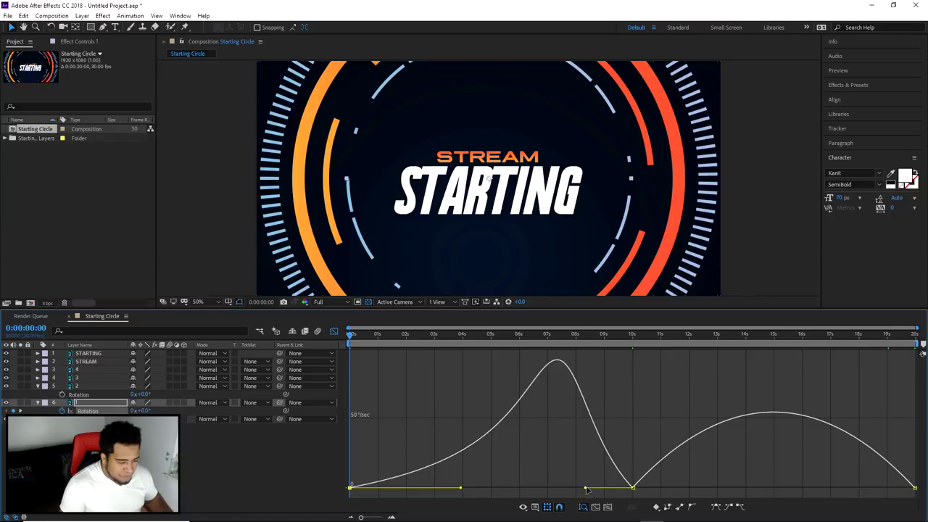
pyautogui.moveTo(351, 336)
pyautogui.mouseDown()
pyautogui.moveTo(613, 355)
pyautogui.moveTo(351, 341)
pyautogui.mouseUp()
pyautogui.moveTo(585, 487); pyautogui.dragTo(562, 490)
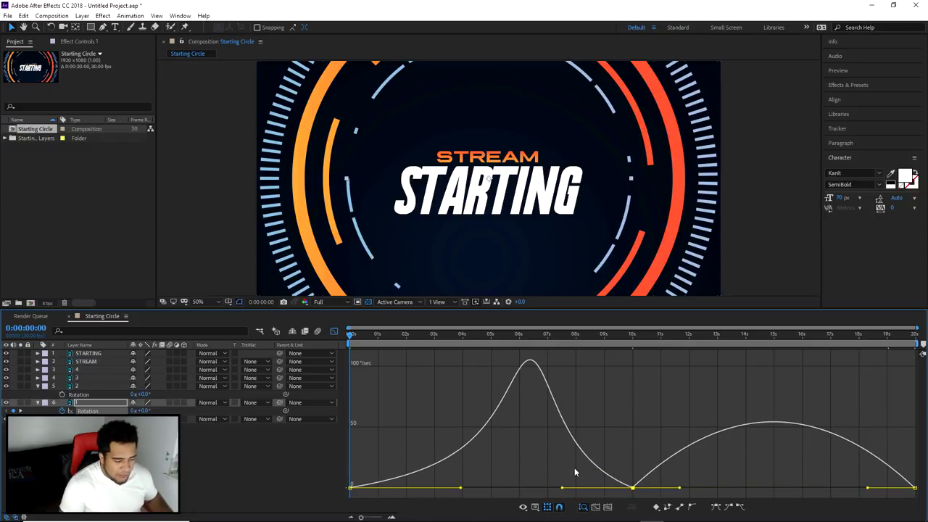
pyautogui.moveTo(683, 491); pyautogui.dragTo(718, 489)
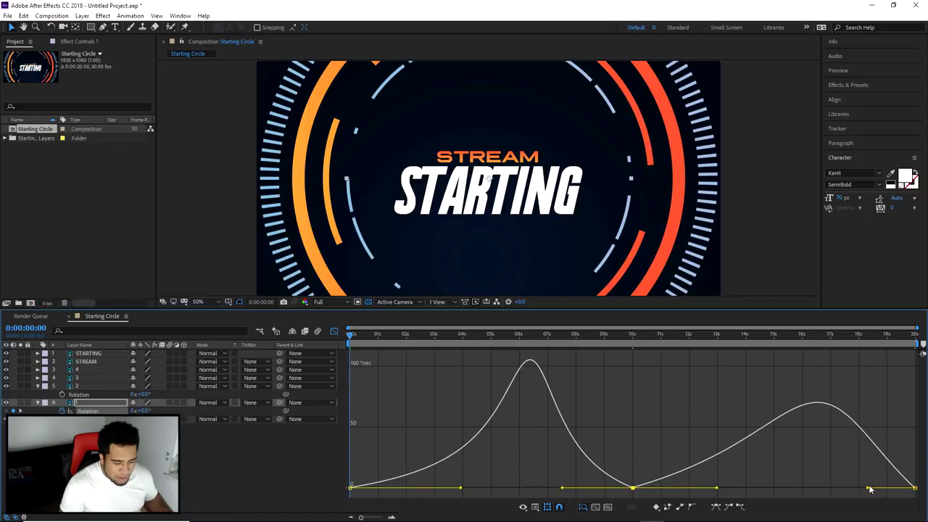
pyautogui.moveTo(869, 490); pyautogui.dragTo(804, 488)
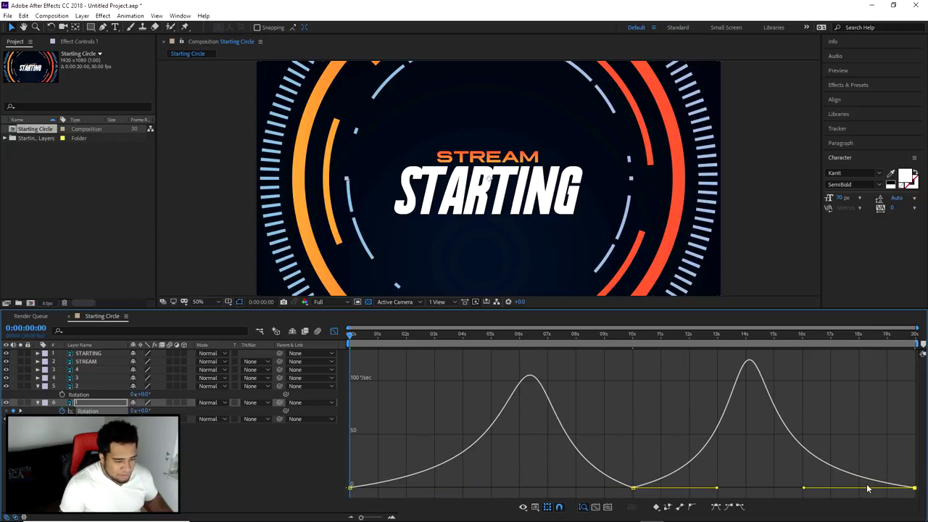
# - Preview layer 1's eased rotation and compare the playback with its speed graph
pyautogui.click(333, 331)
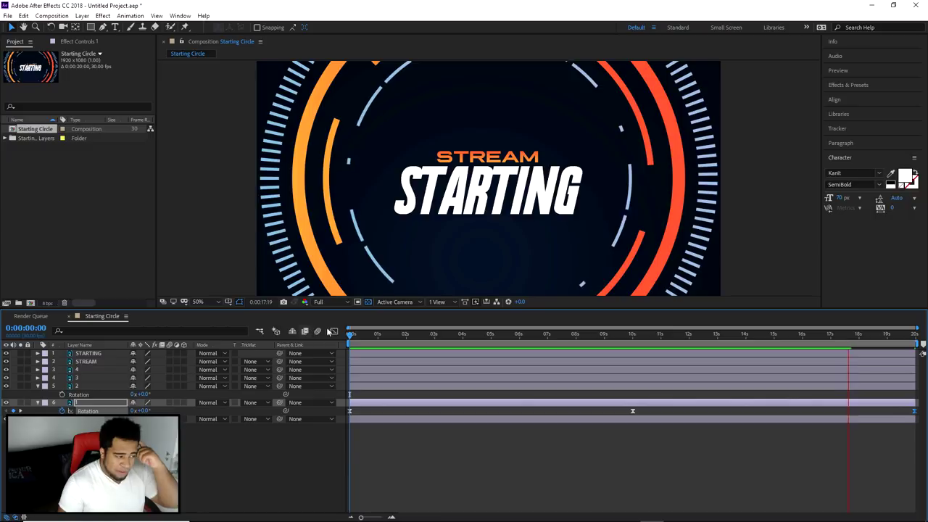
pyautogui.click(334, 331)
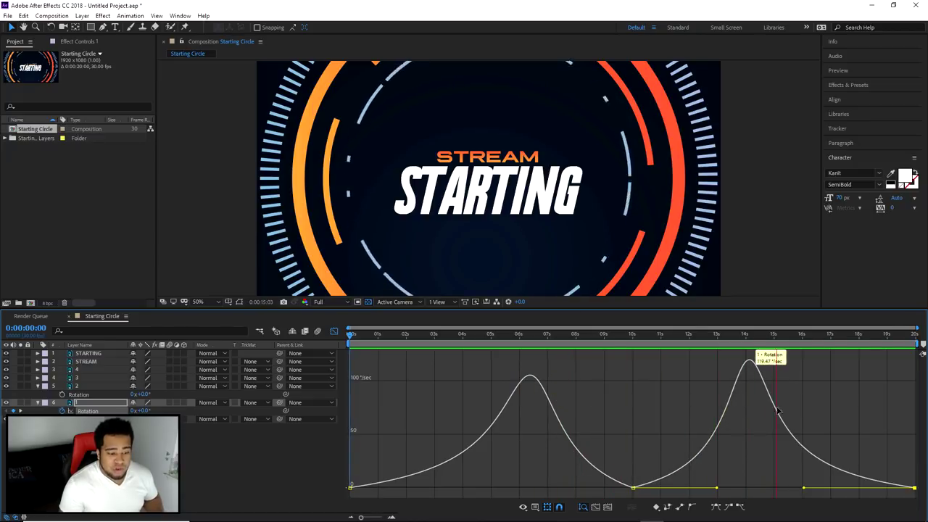
pyautogui.click(334, 331)
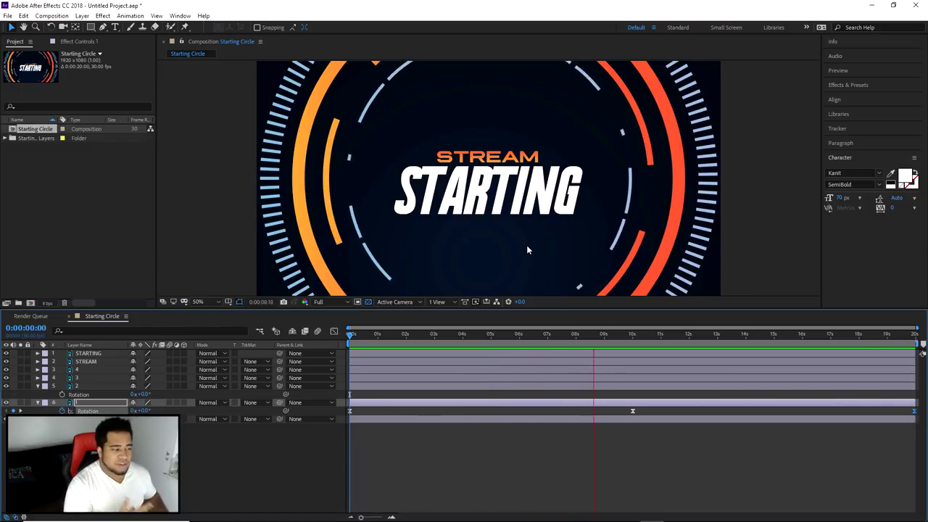
pyautogui.press('space')
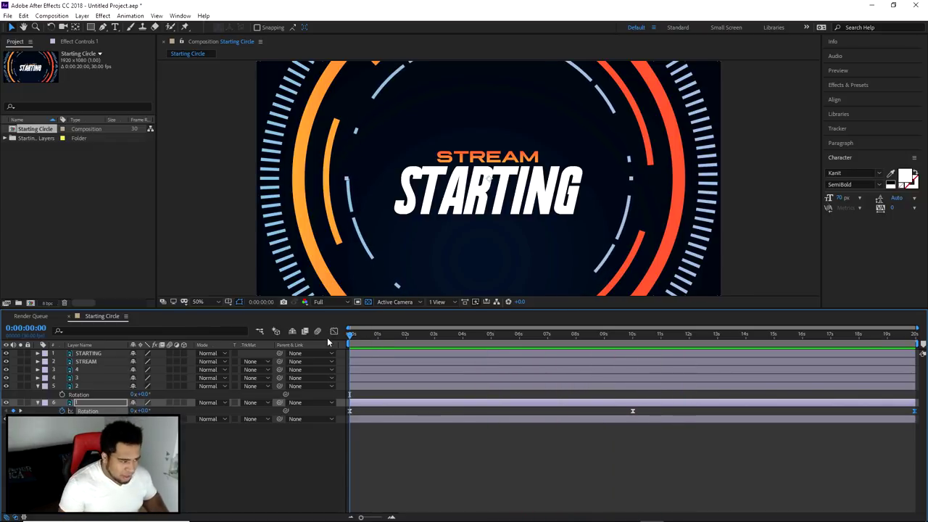
pyautogui.press('space')
pyautogui.press('space')
pyautogui.press('space')
pyautogui.press('space')
# - Keyframe layer 2's Rotation at 0:00:00:00 and set it to 1x+0.0° at 0:00:19:29
pyautogui.click(74, 387)
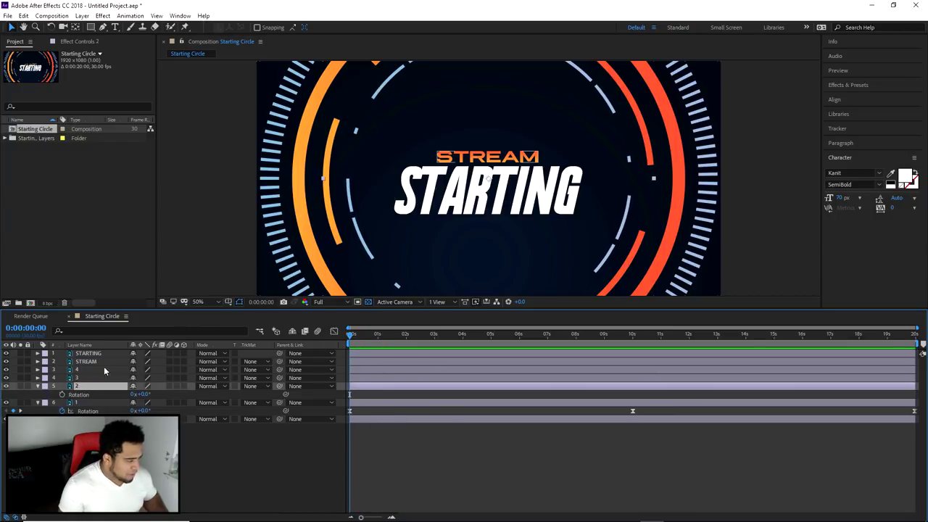
pyautogui.click(63, 394)
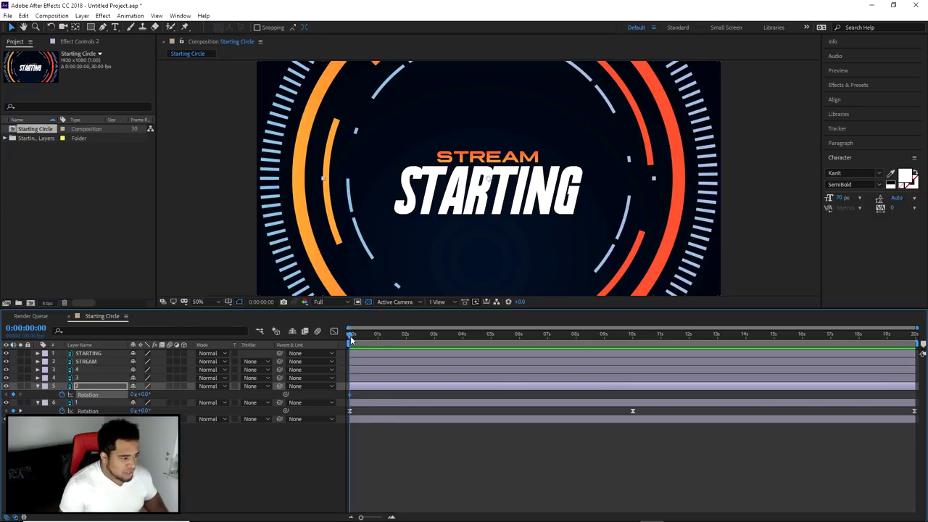
pyautogui.moveTo(351, 339); pyautogui.dragTo(399, 336)
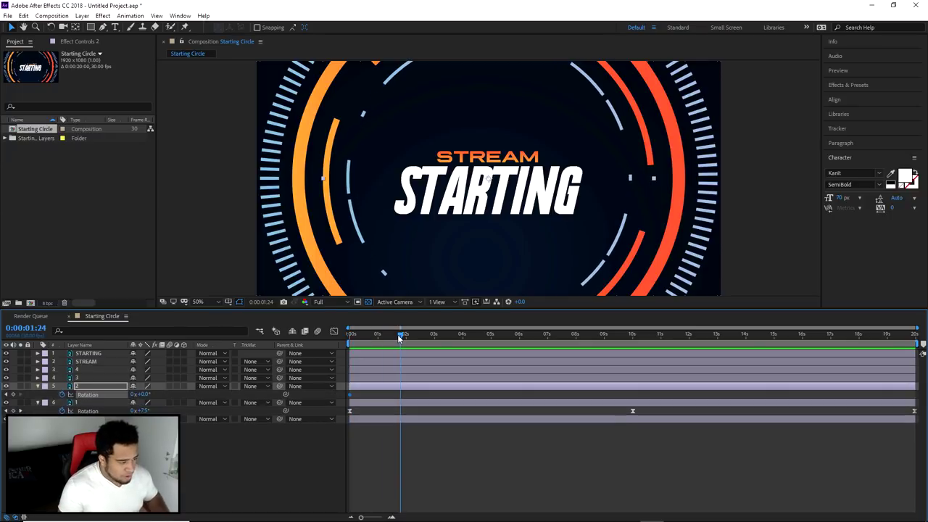
pyautogui.moveTo(401, 335); pyautogui.dragTo(922, 346)
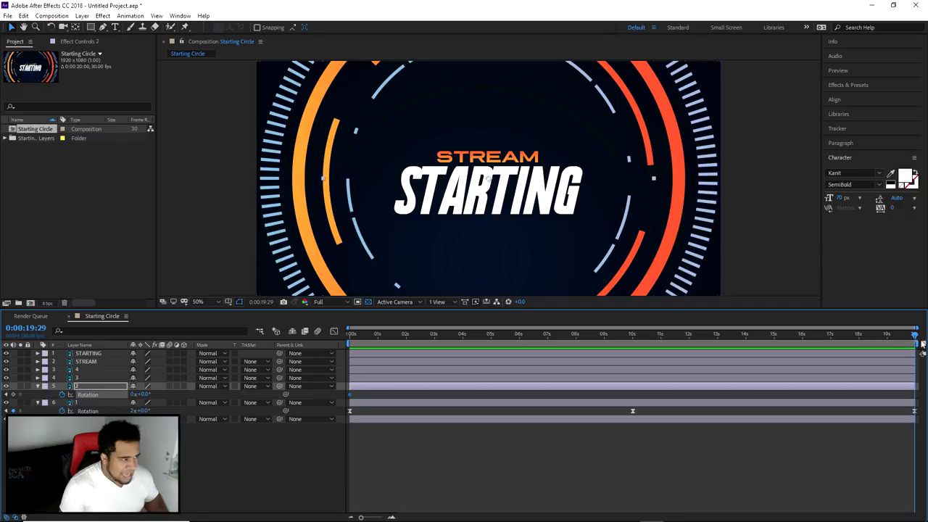
pyautogui.click(133, 394)
pyautogui.write('2')
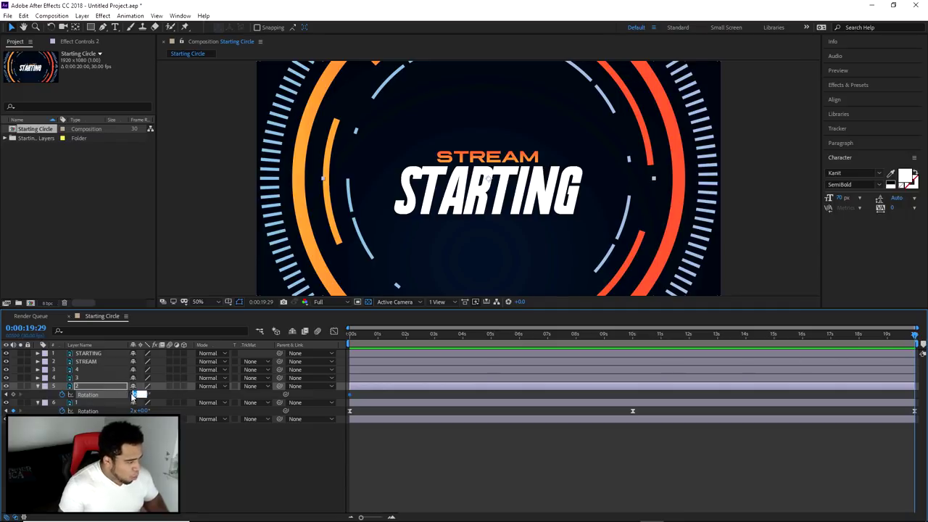
pyautogui.press('Return')
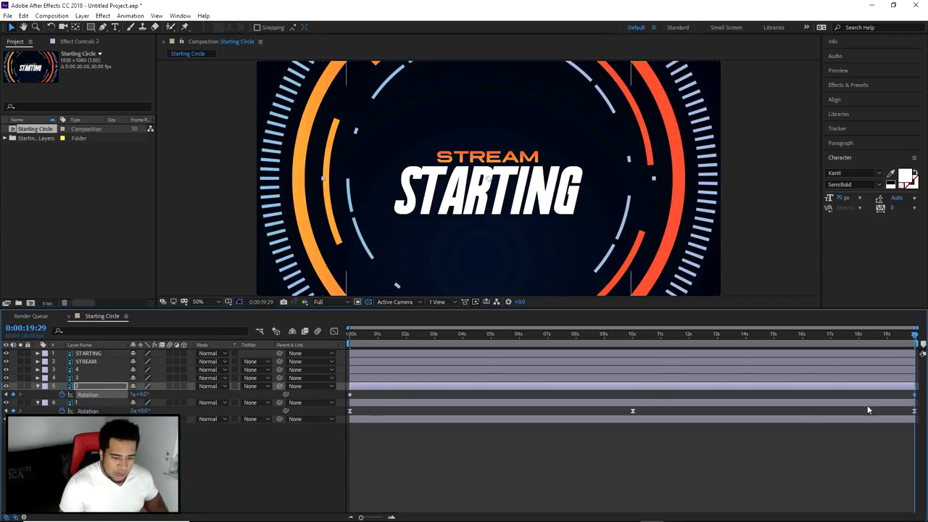
# - Apply Easy Ease to both of layer 2's Rotation keyframes
pyautogui.rightClick(349, 395)
pyautogui.moveTo(413, 506)
pyautogui.click(504, 450)
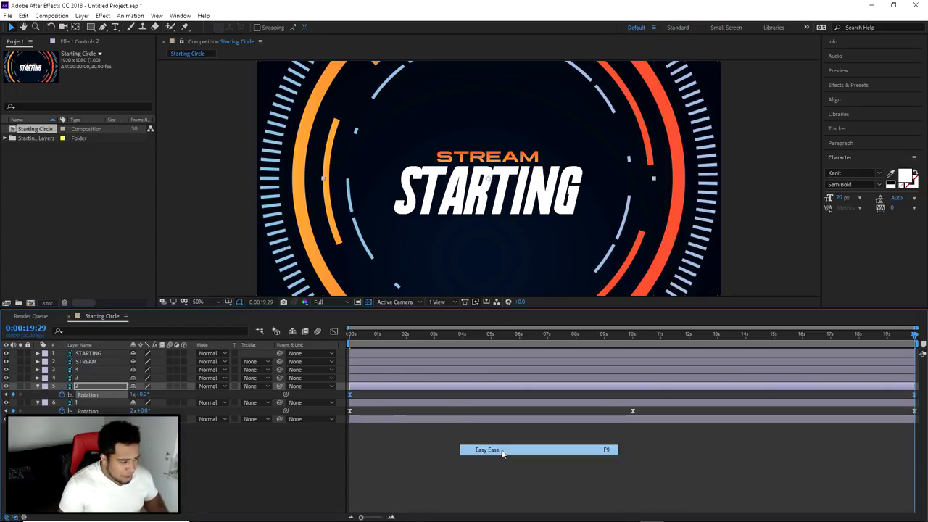
# - Stretch the speed-graph handles of layer 2's Rotation keyframes to about 4.4 s and 10 s, shaping one steep early speed peak
pyautogui.click(333, 331)
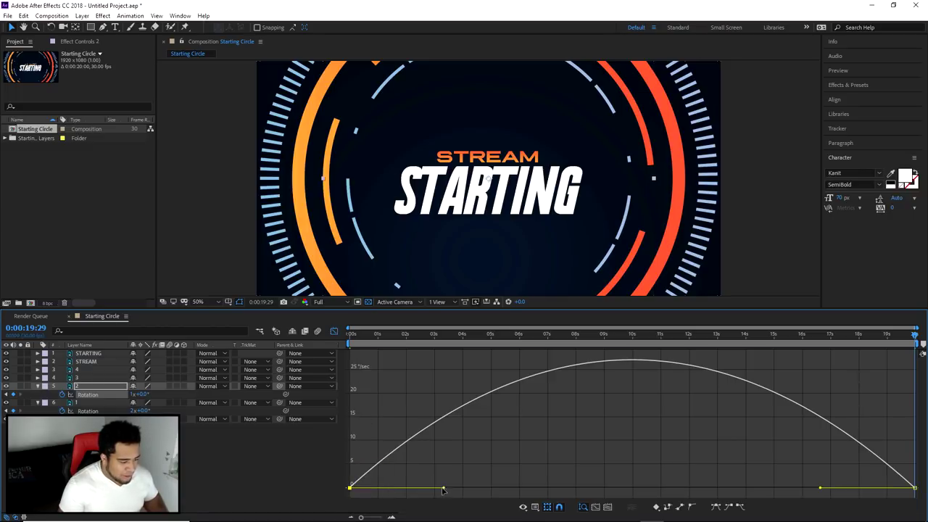
pyautogui.moveTo(445, 489); pyautogui.dragTo(546, 488)
pyautogui.moveTo(821, 491); pyautogui.dragTo(633, 490)
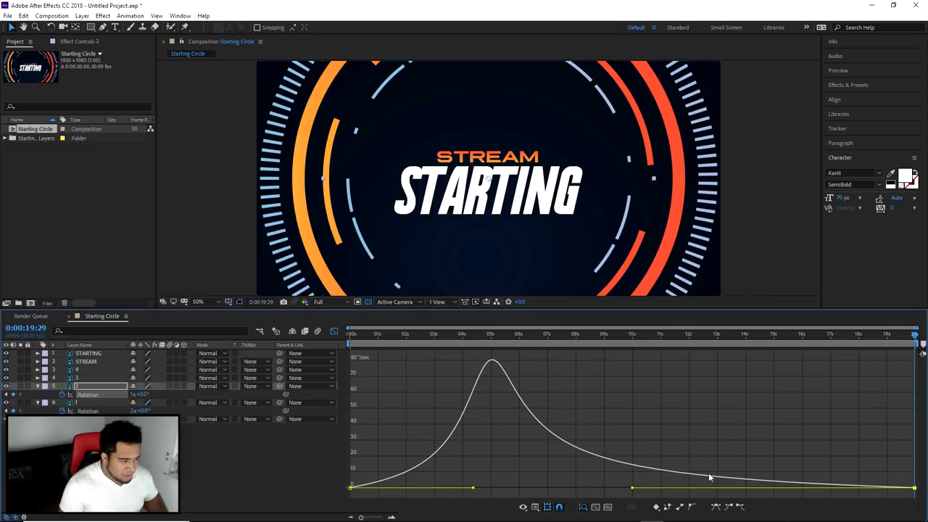
pyautogui.click(333, 332)
# - Preview layer 2's eased rotation and scrub through the second half of the composition to its end
pyautogui.press('space')
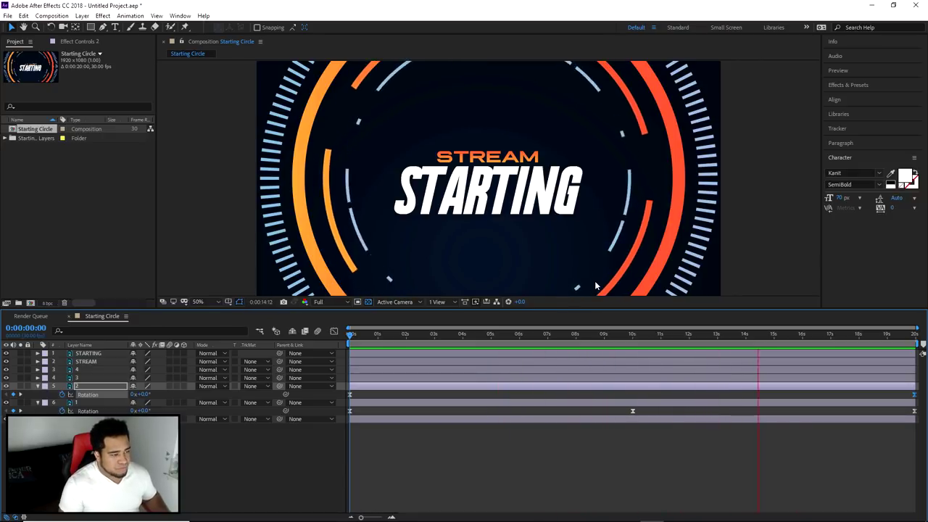
pyautogui.moveTo(861, 333); pyautogui.dragTo(733, 334)
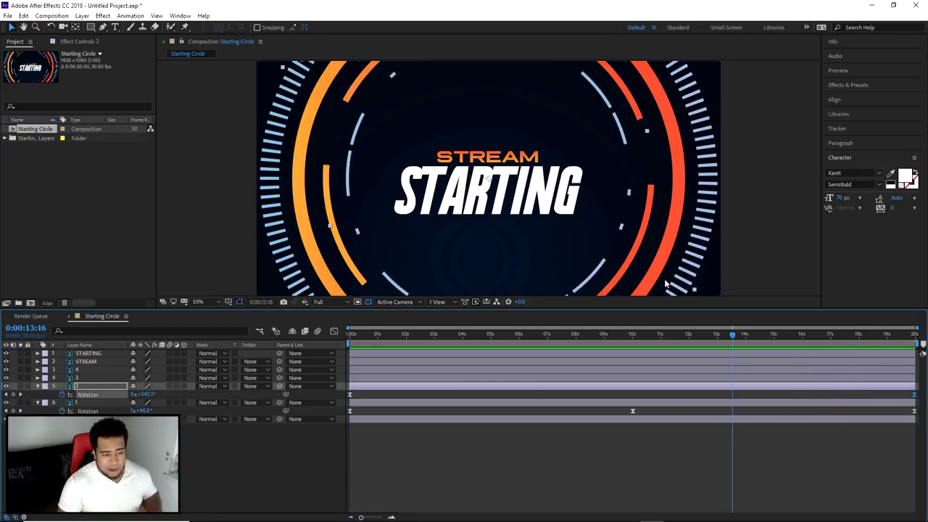
pyautogui.moveTo(732, 336); pyautogui.dragTo(920, 348)
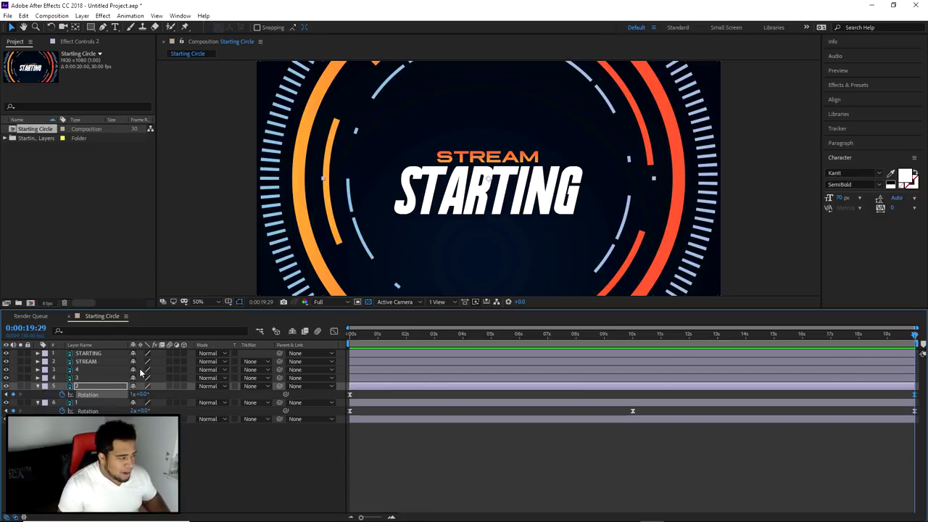
# - Keyframe layer 4's Rotation at 0:00:00:00 and set it to -1x+0.0° at 0:00:19:29
pyautogui.click(6, 361)
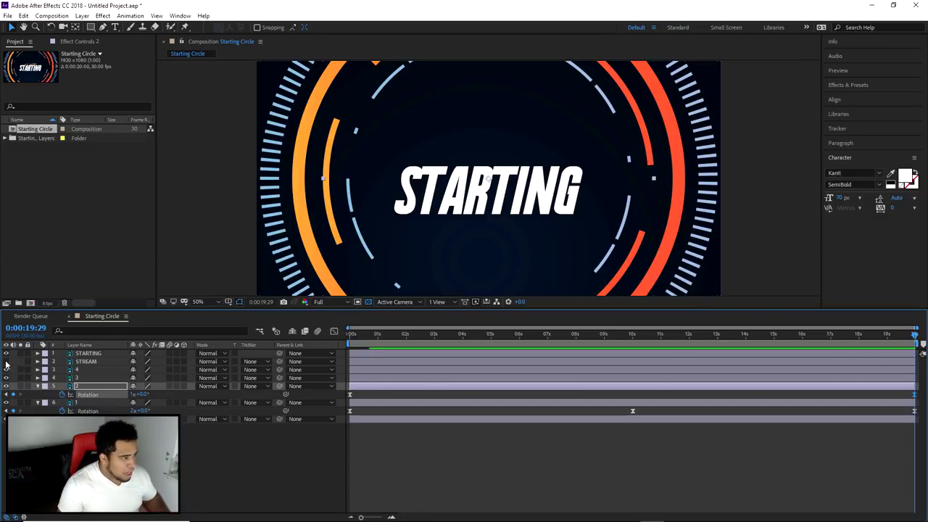
pyautogui.click(6, 361)
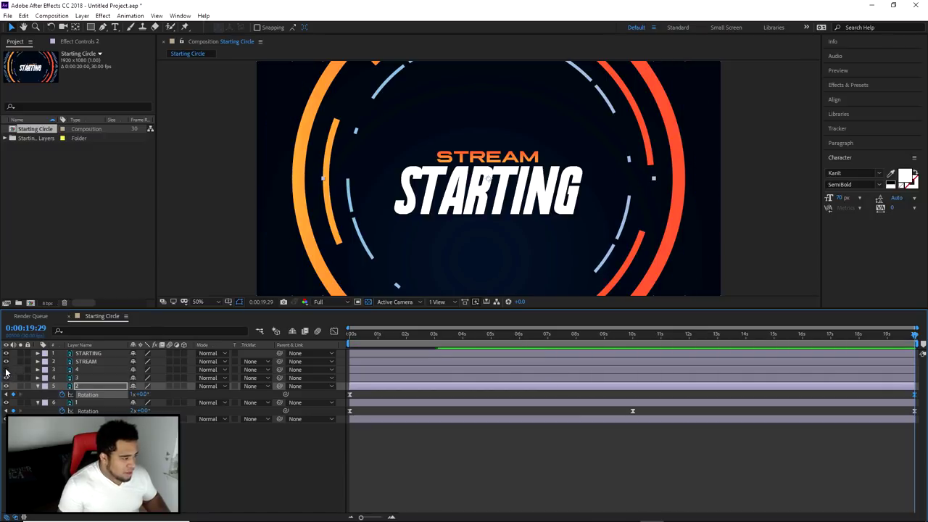
pyautogui.click(150, 369)
pyautogui.moveTo(374, 335); pyautogui.dragTo(323, 337)
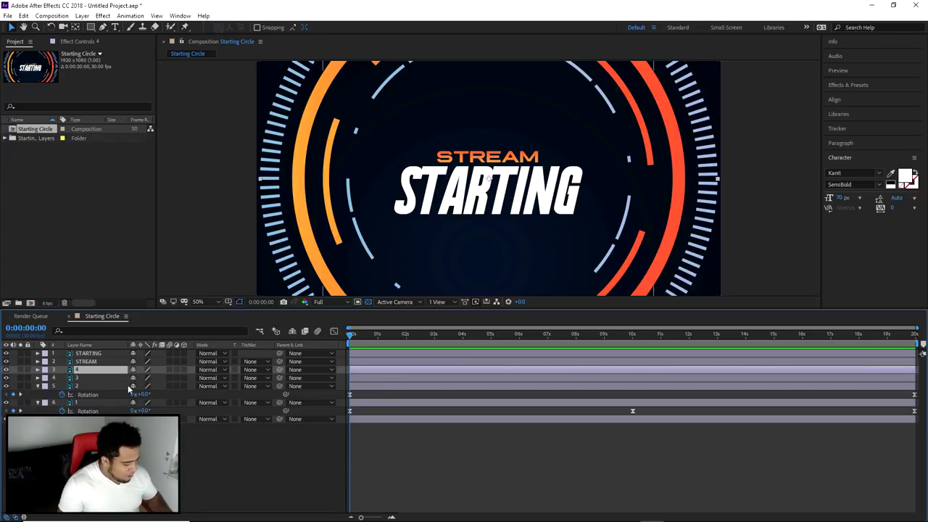
pyautogui.press('r')
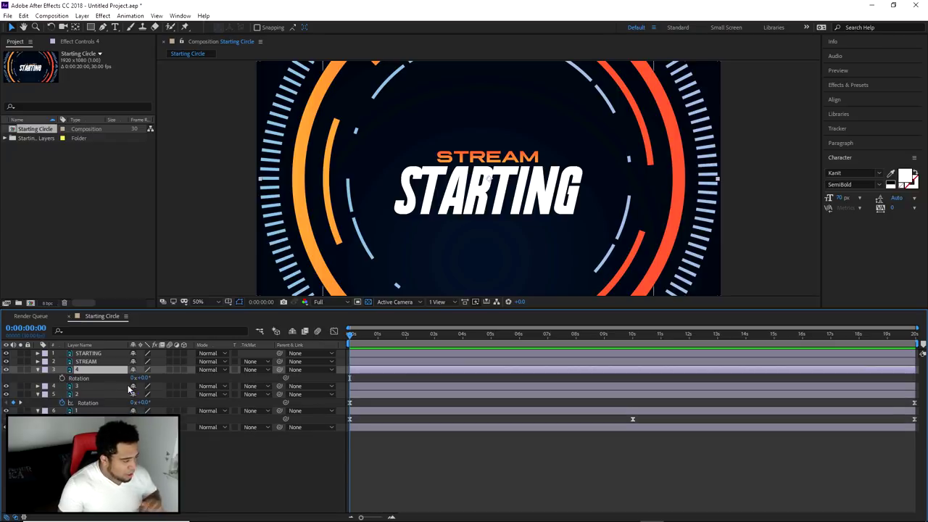
pyautogui.click(62, 380)
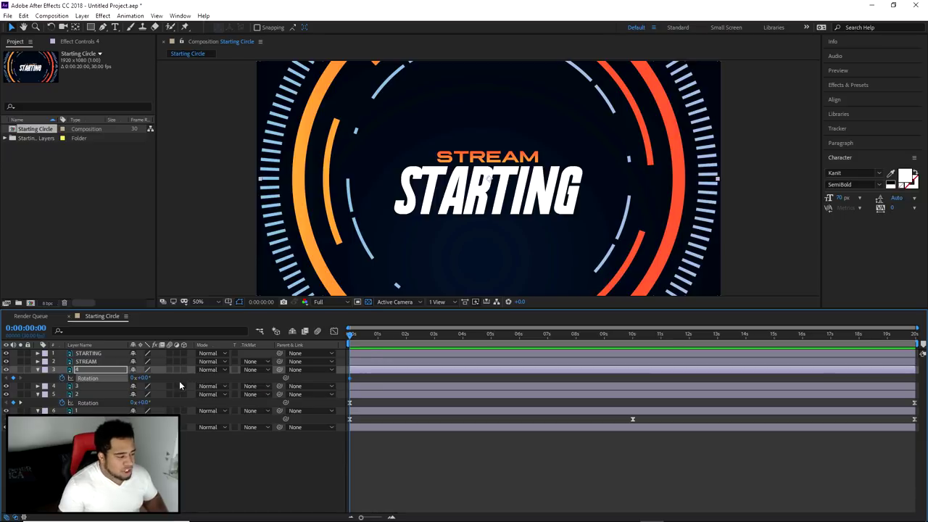
pyautogui.moveTo(351, 335); pyautogui.dragTo(915, 340)
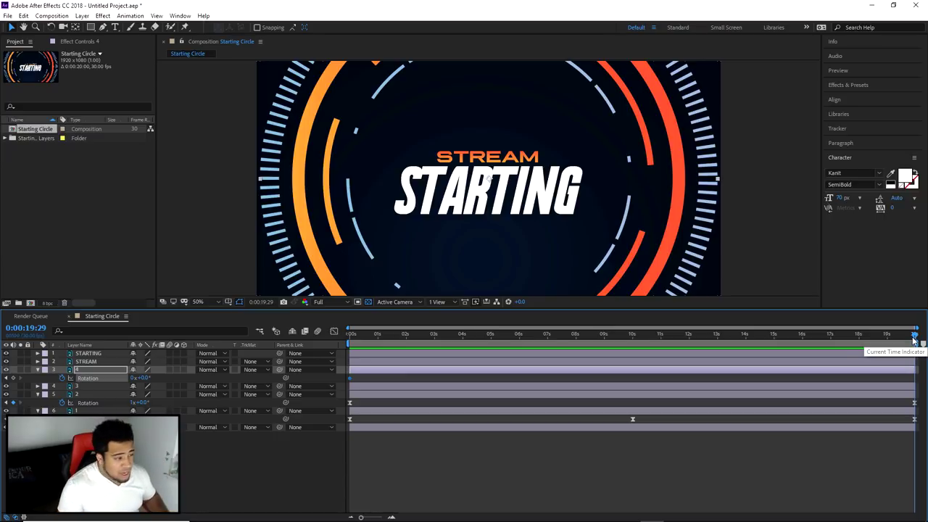
pyautogui.moveTo(133, 378); pyautogui.dragTo(187, 390)
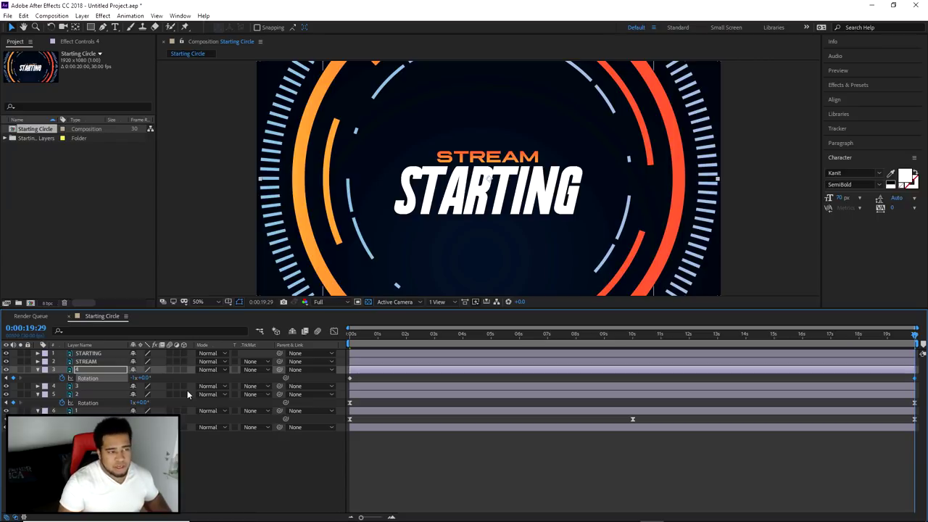
# - Check the direction of layer 4's rotation and apply Easy Ease to both of its Rotation keyframes
pyautogui.moveTo(356, 338); pyautogui.dragTo(401, 333)
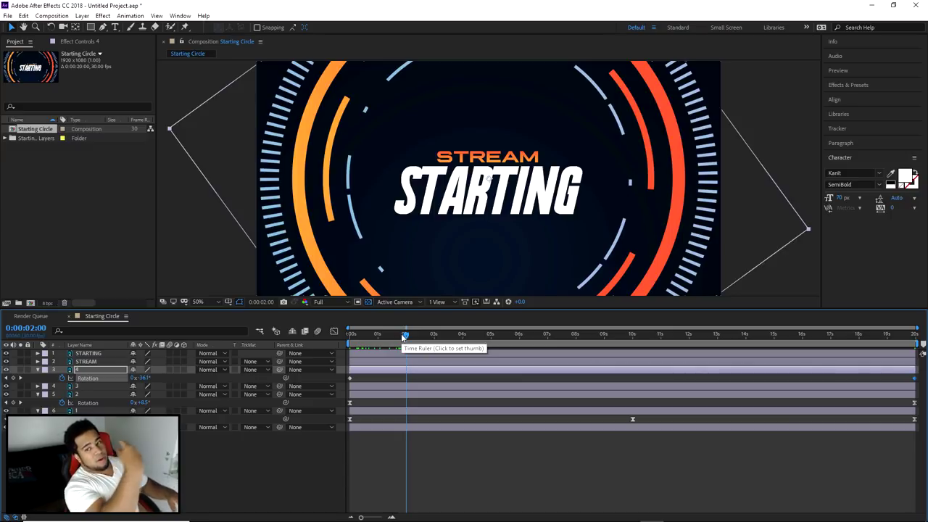
pyautogui.moveTo(401, 333); pyautogui.dragTo(324, 338)
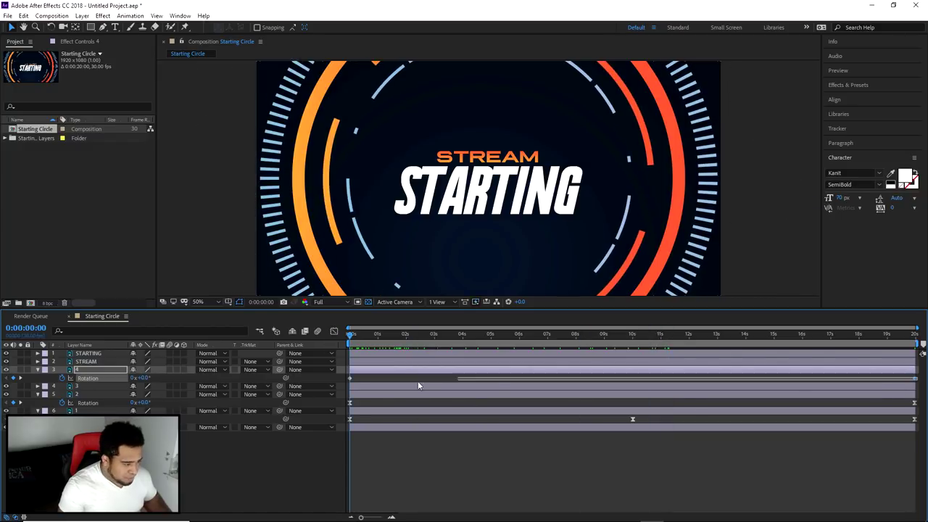
pyautogui.rightClick(351, 379)
pyautogui.moveTo(414, 499)
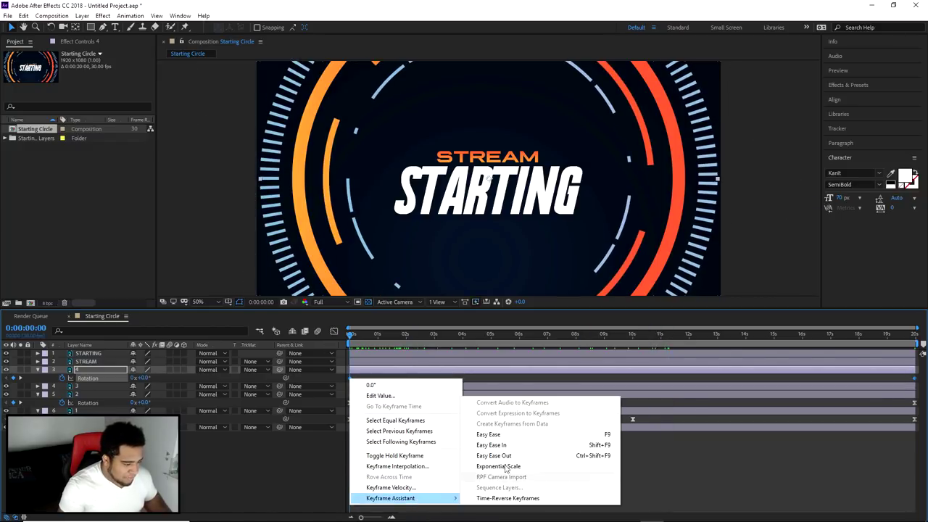
pyautogui.click(508, 435)
# - Stretch the speed-graph handles of layer 4's Rotation keyframes inward to about 5 s and 10 s
pyautogui.click(333, 330)
pyautogui.moveTo(346, 351); pyautogui.dragTo(388, 373)
pyautogui.moveTo(444, 360); pyautogui.dragTo(484, 360)
pyautogui.moveTo(822, 364); pyautogui.dragTo(623, 360)
pyautogui.click(334, 331)
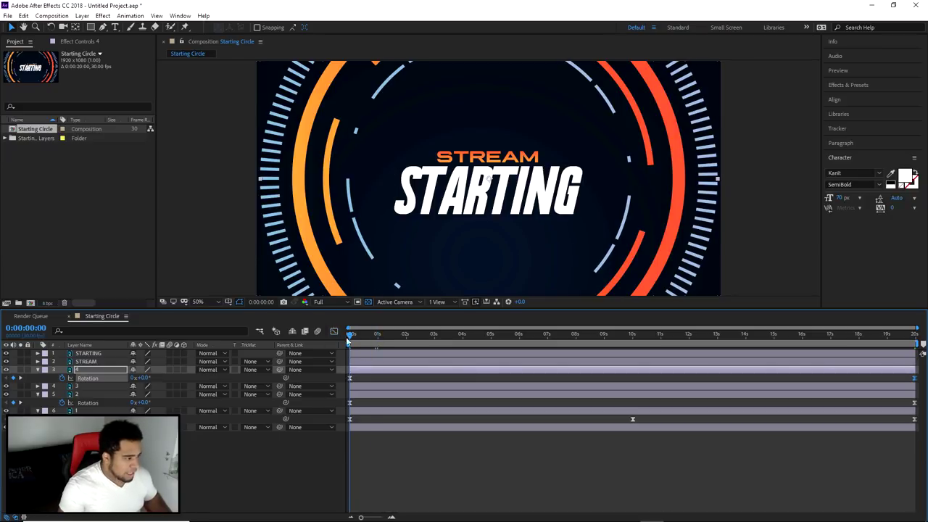
# - Preview all the ring rotations together and return to the start of the composition
pyautogui.press('space')
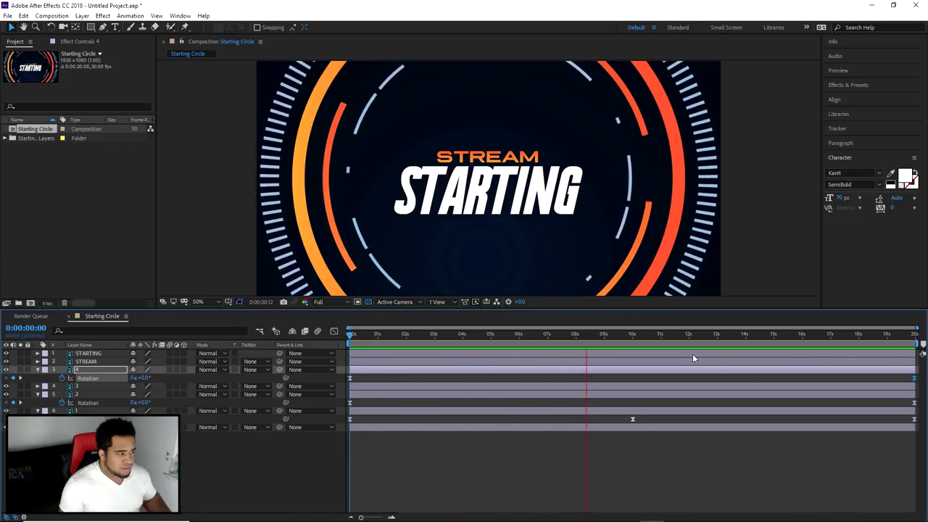
pyautogui.press('space')
pyautogui.moveTo(351, 335)
pyautogui.mouseDown()
pyautogui.moveTo(501, 334)
pyautogui.moveTo(345, 335)
pyautogui.mouseUp()
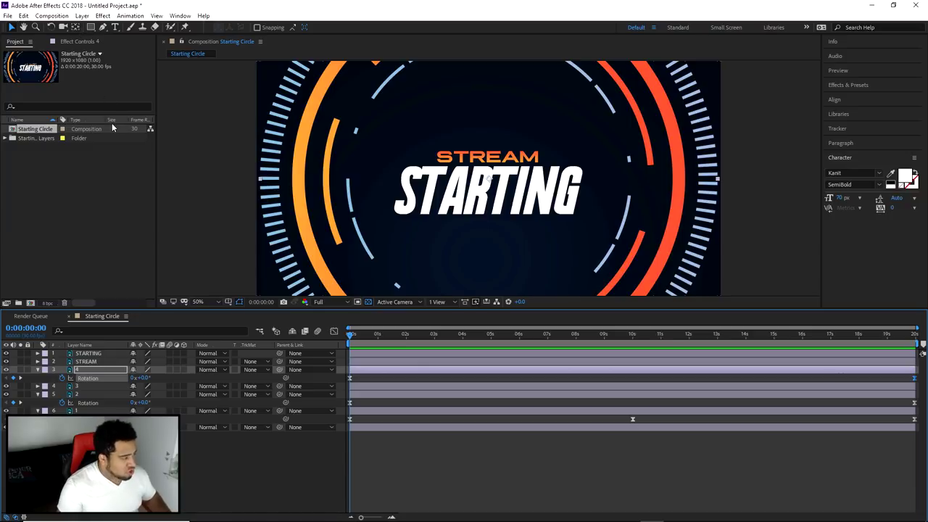
# - Add the Starting Circle composition to the render queue and accept Best quality, Full resolution render settings
pyautogui.click(58, 16)
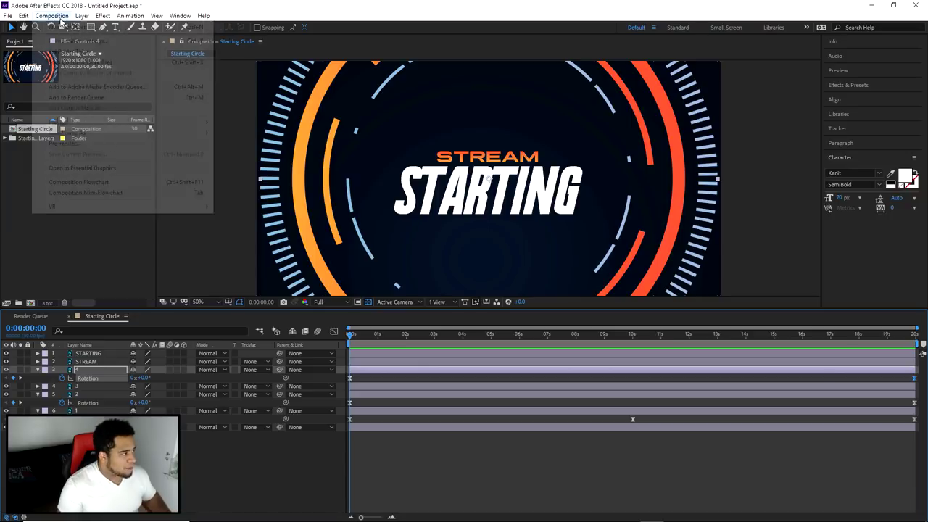
pyautogui.click(76, 98)
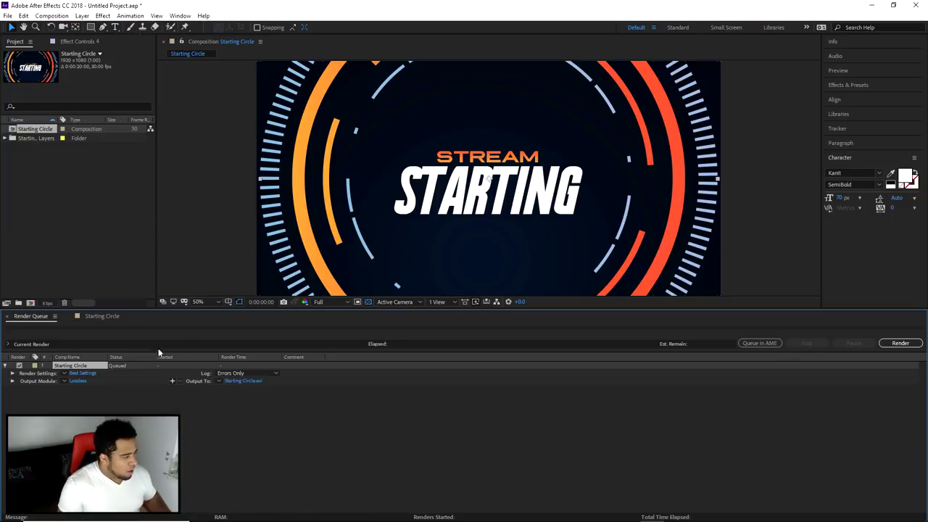
pyautogui.click(83, 373)
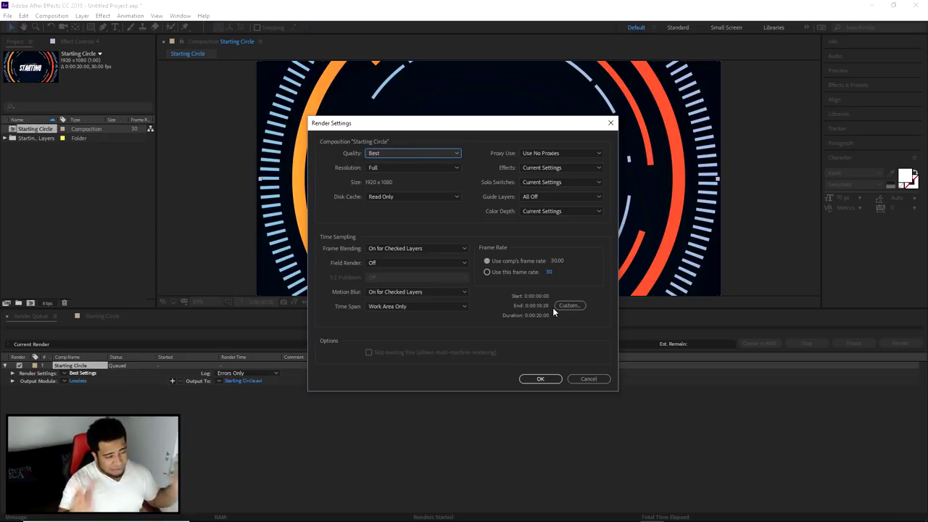
pyautogui.click(542, 378)
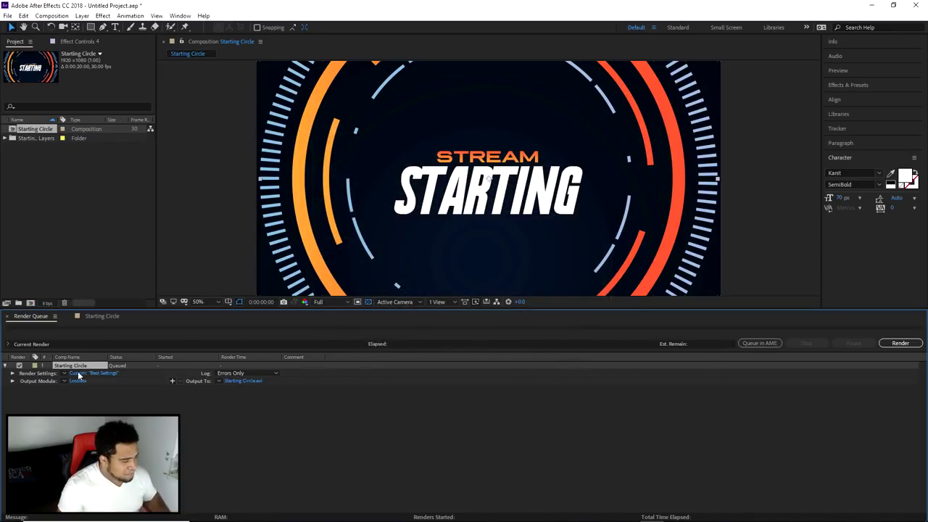
# - Set the output module's format to QuickTime for the Starting Circle render
pyautogui.click(78, 381)
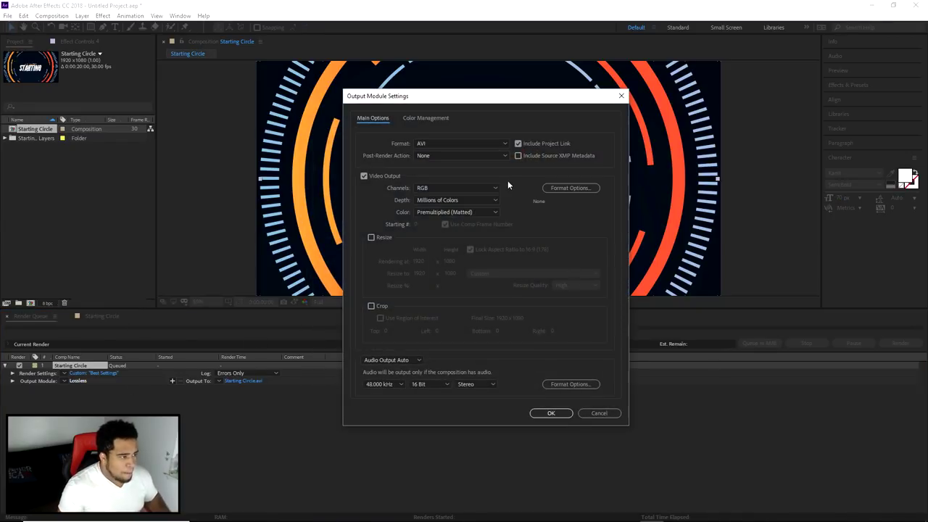
pyautogui.click(431, 145)
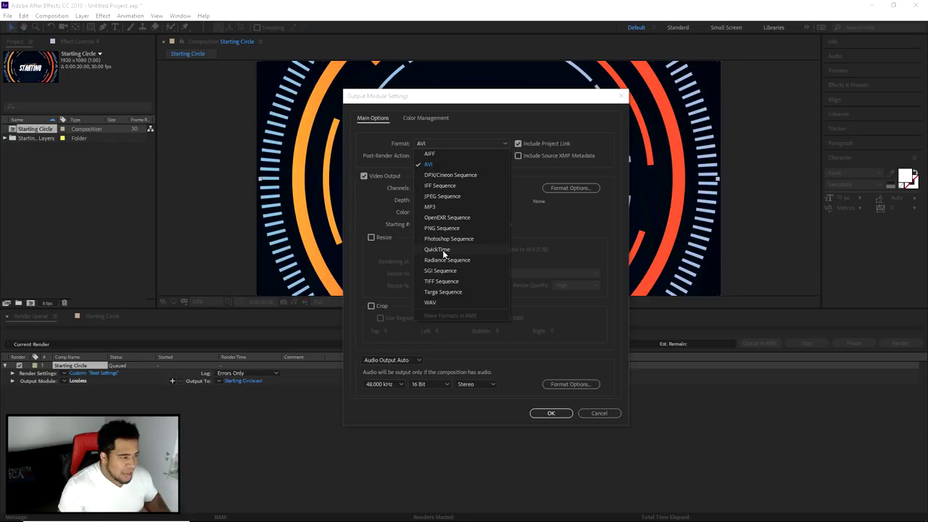
pyautogui.click(438, 250)
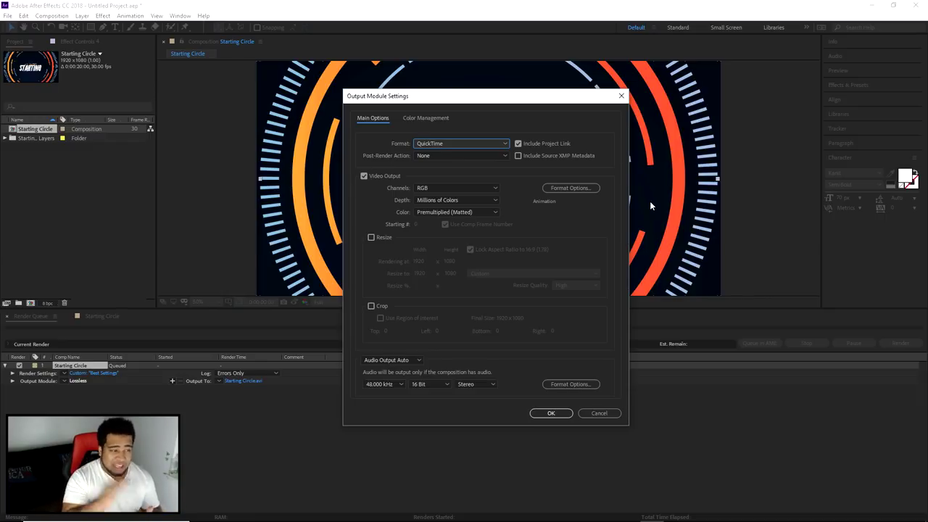
pyautogui.click(464, 143)
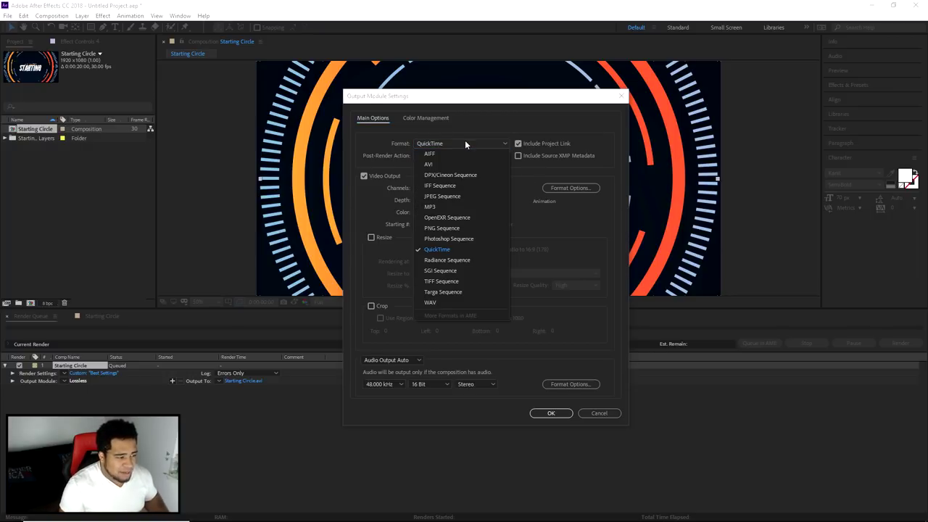
pyautogui.click(444, 250)
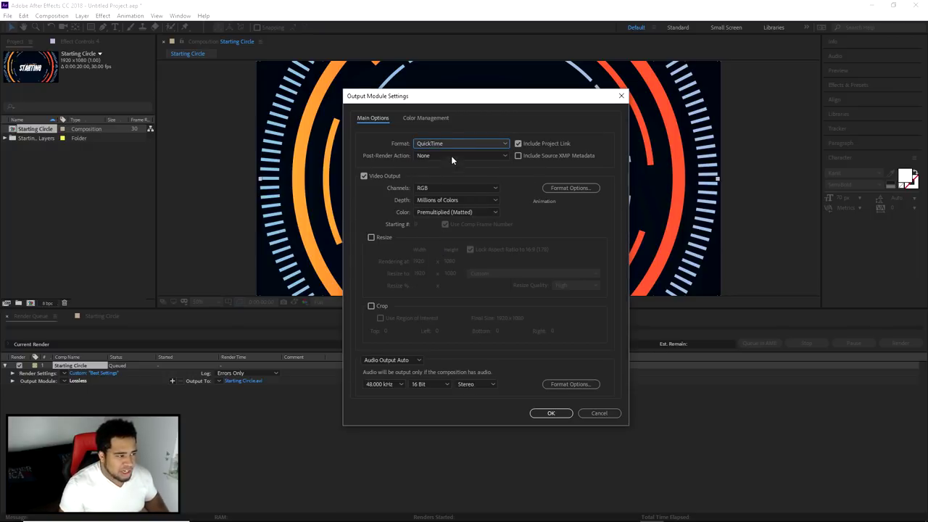
pyautogui.click(450, 144)
pyautogui.click(412, 201)
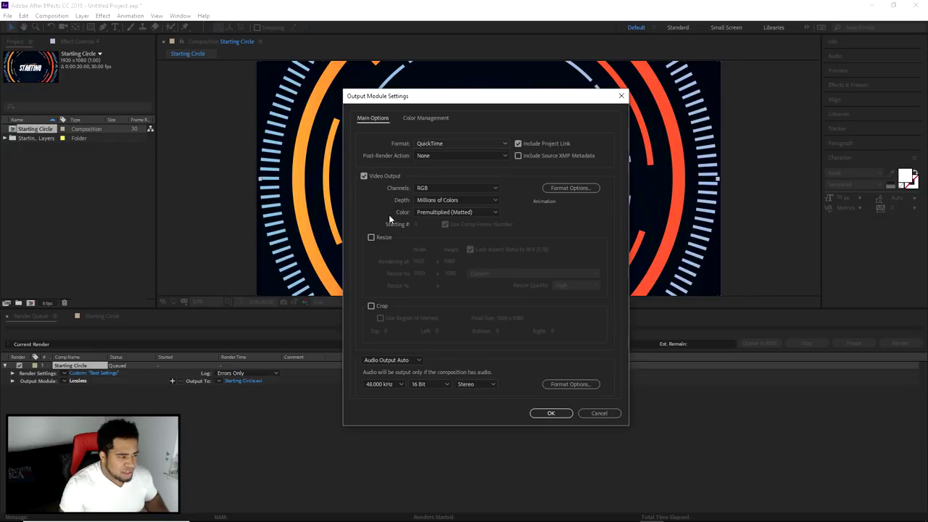
# - Set the output module's video channels to RGB + Alpha
pyautogui.click(438, 188)
pyautogui.click(439, 188)
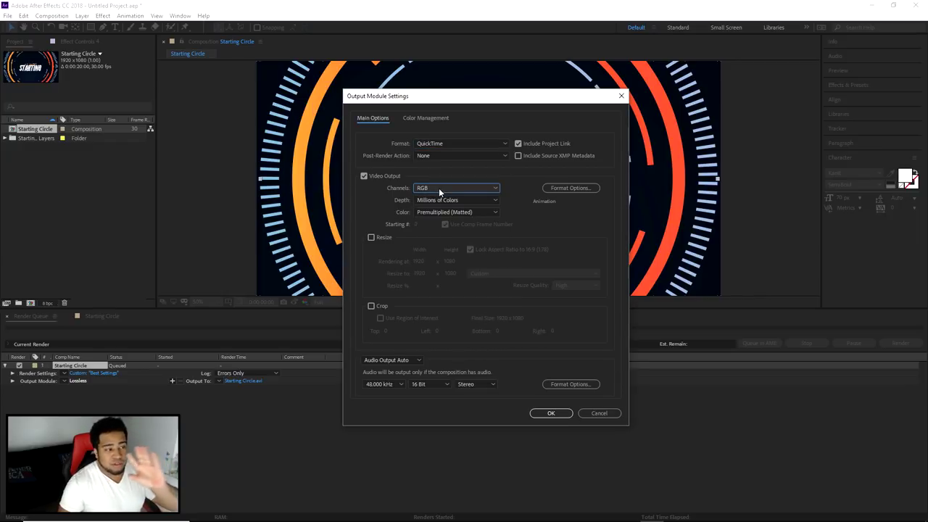
pyautogui.click(433, 189)
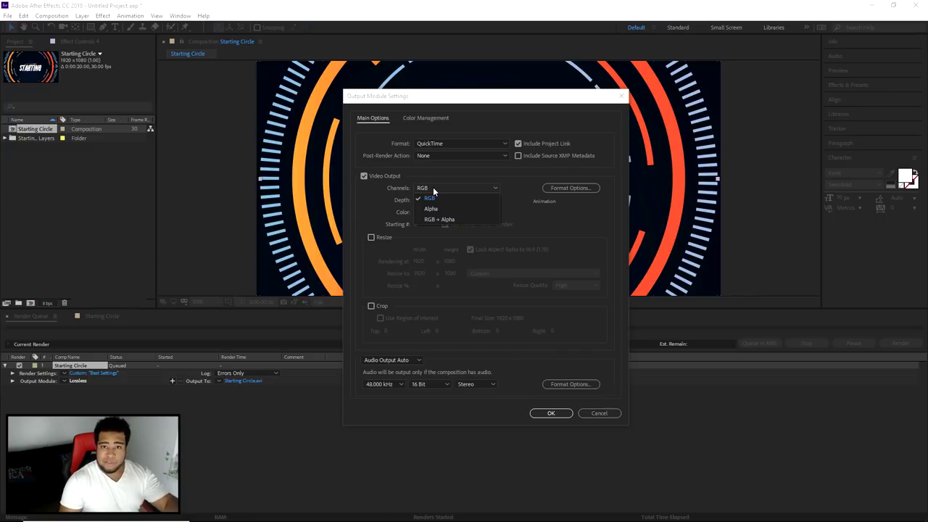
pyautogui.click(433, 187)
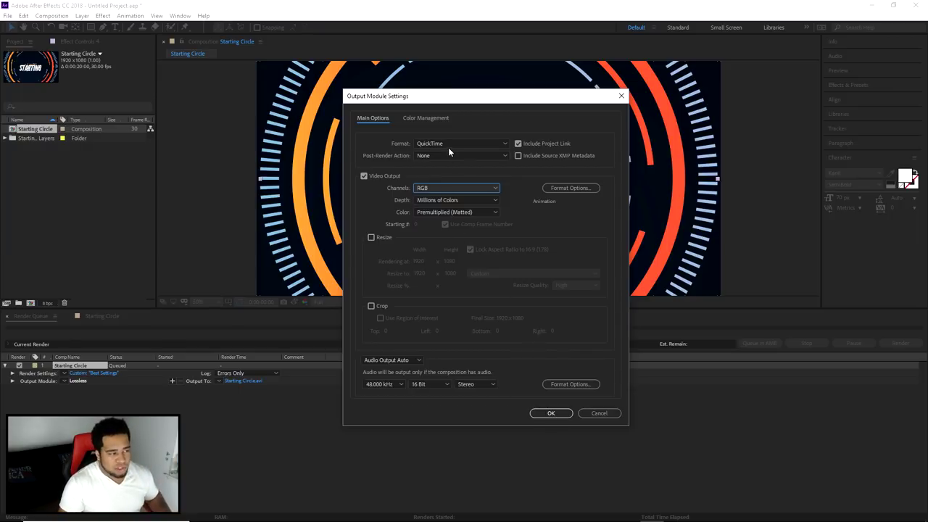
pyautogui.click(430, 187)
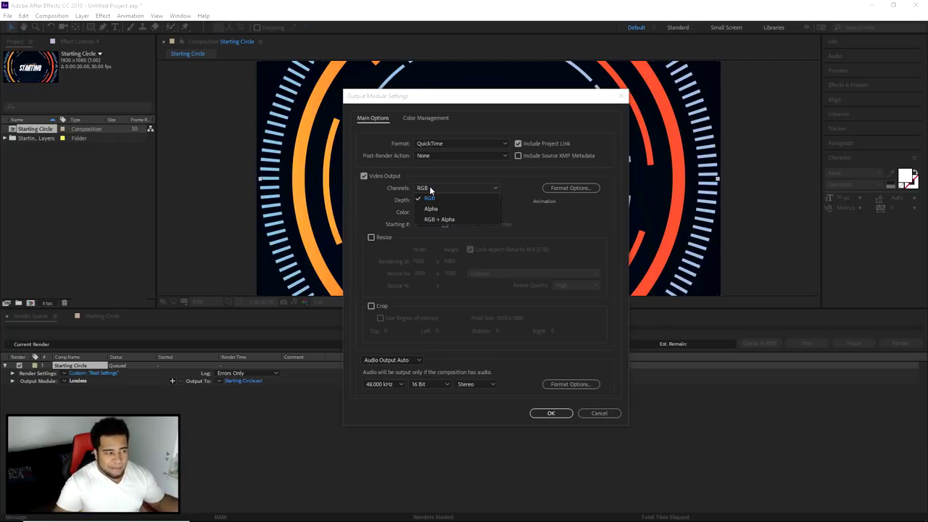
pyautogui.click(430, 219)
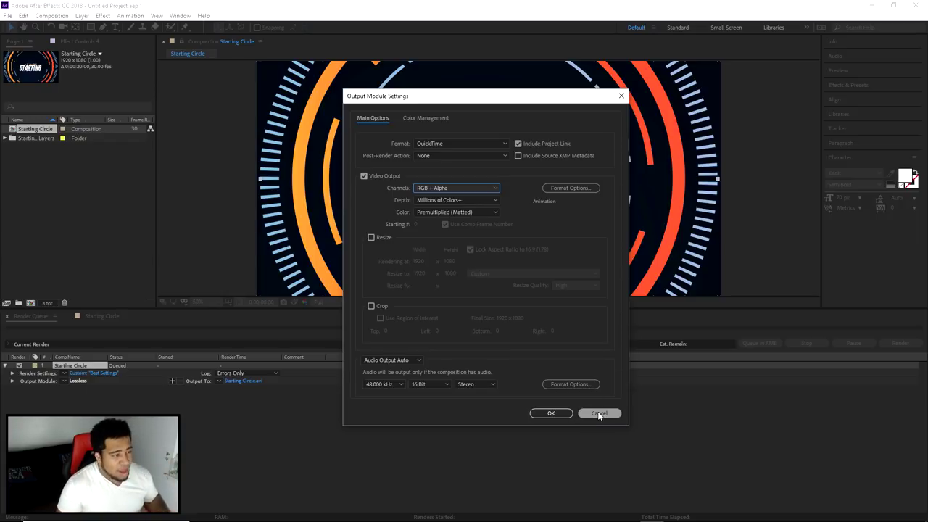
# - Set the output channels to RGB, apply the output module settings and return to the Starting Circle timeline
pyautogui.click(456, 188)
pyautogui.click(429, 196)
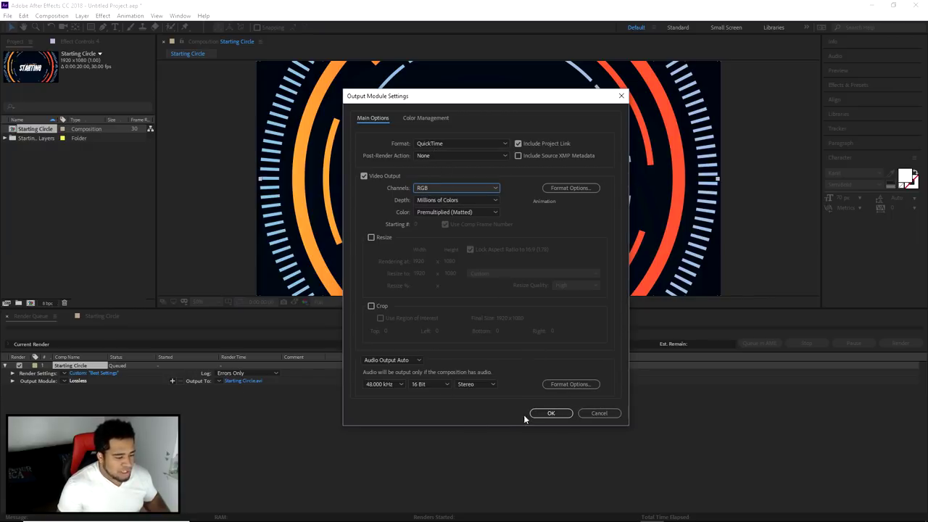
pyautogui.click(550, 413)
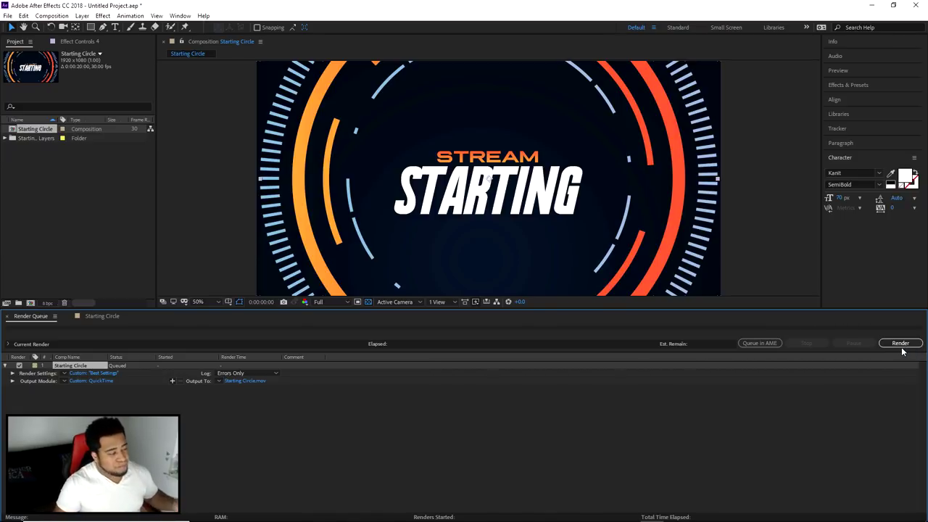
pyautogui.click(90, 316)
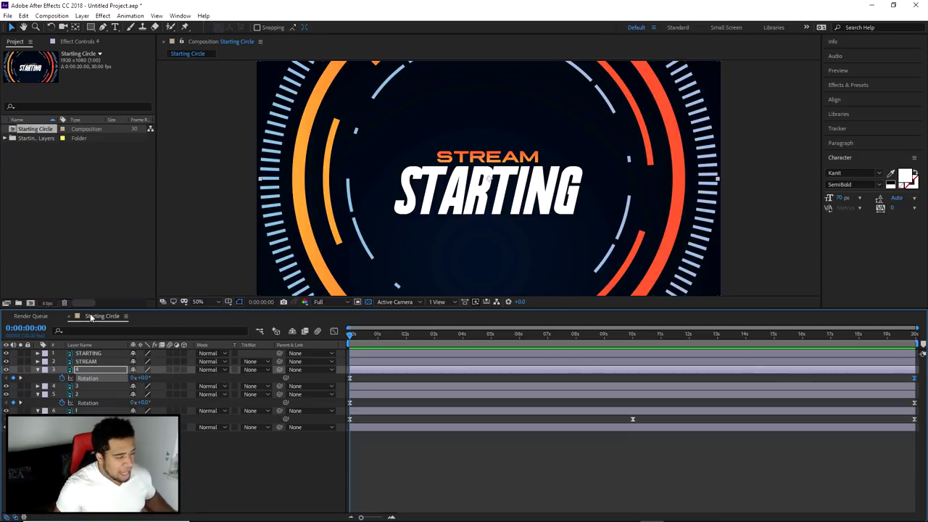